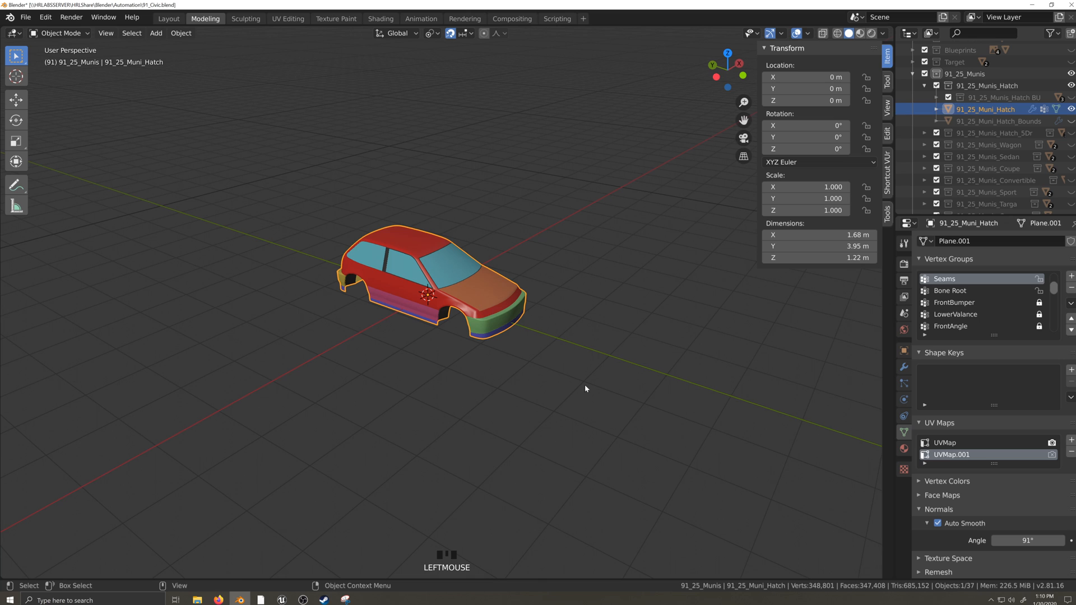
Duplicate the 91_25_Muni_Hatch body in place, cancelling any movement of the copy.
{"action": "key", "text": "shift+d"}
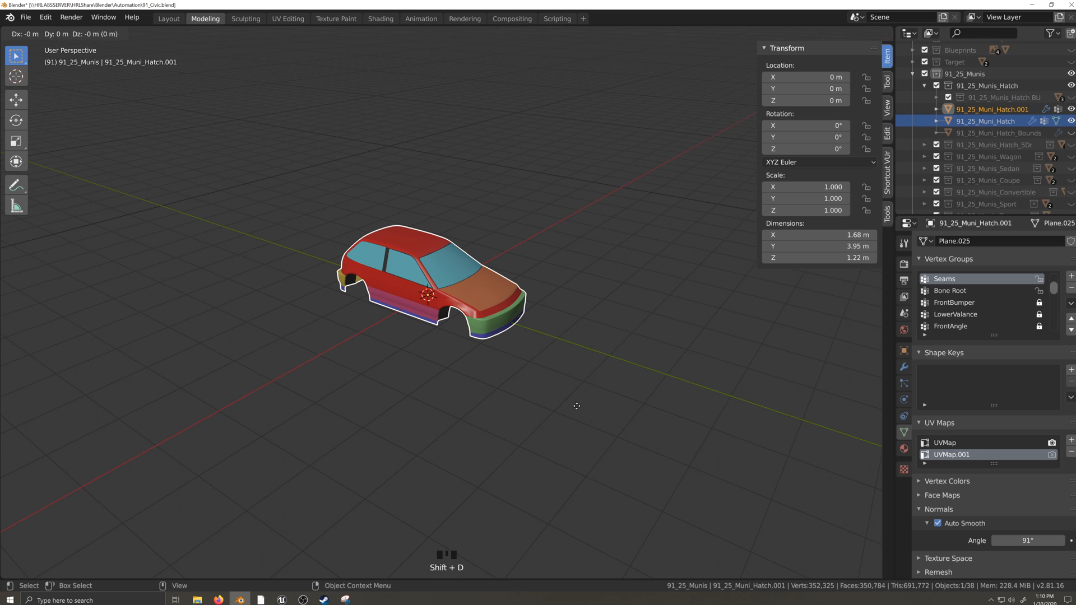
{"action": "right_click", "coordinate": [410, 104]}
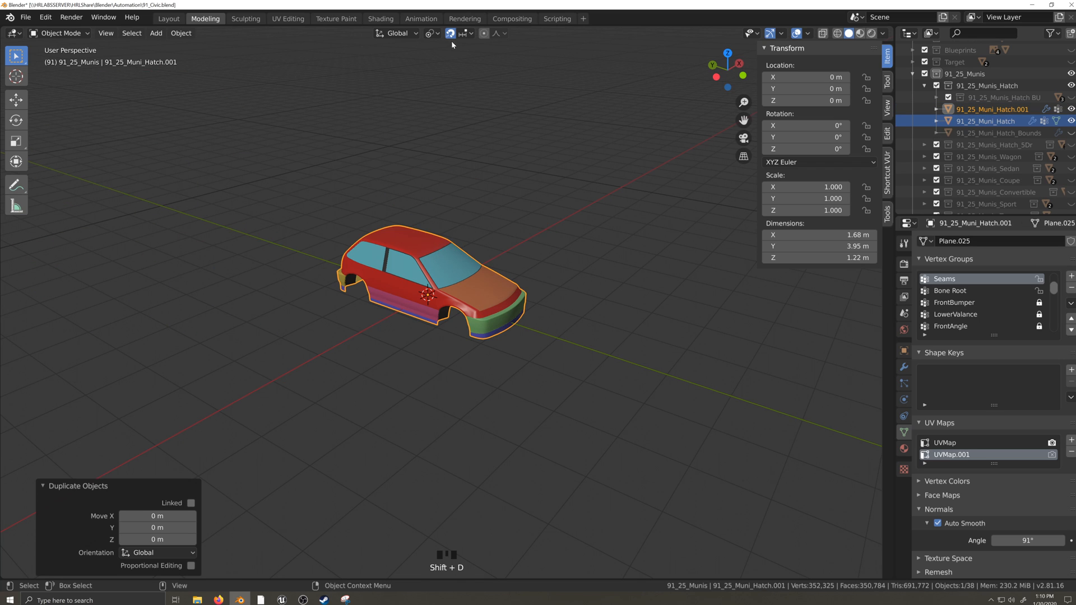
{"action": "key", "text": "g"}
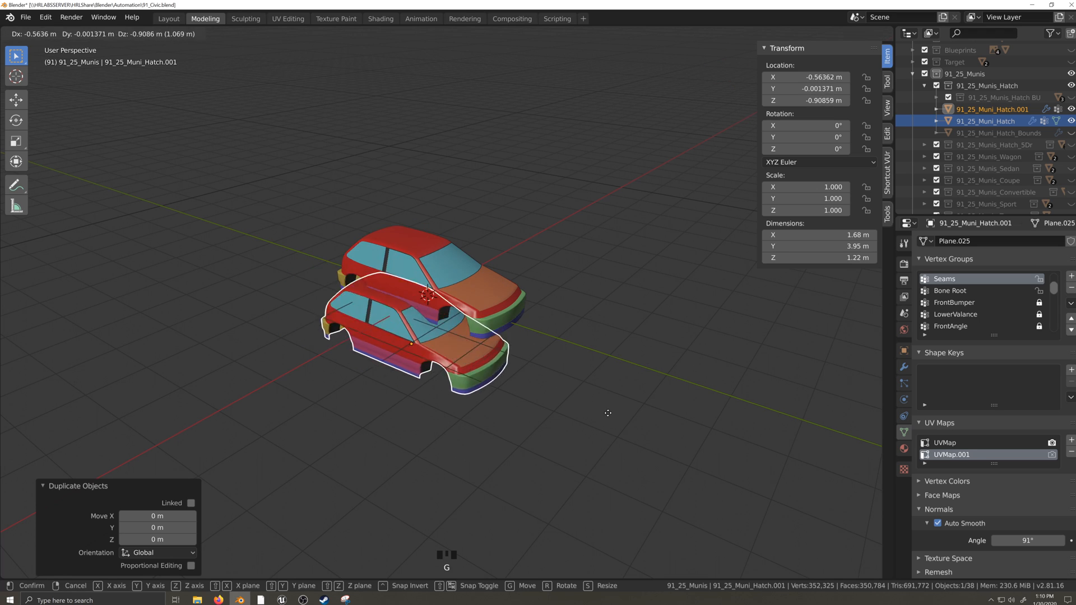
{"action": "right_click", "coordinate": [576, 412]}
Rename the hatch copy to 91_25_Muni_Hatch.PSBU and store it in the 91_25_Munis_Hatch BU collection.
{"action": "double_click", "coordinate": [997, 112]}
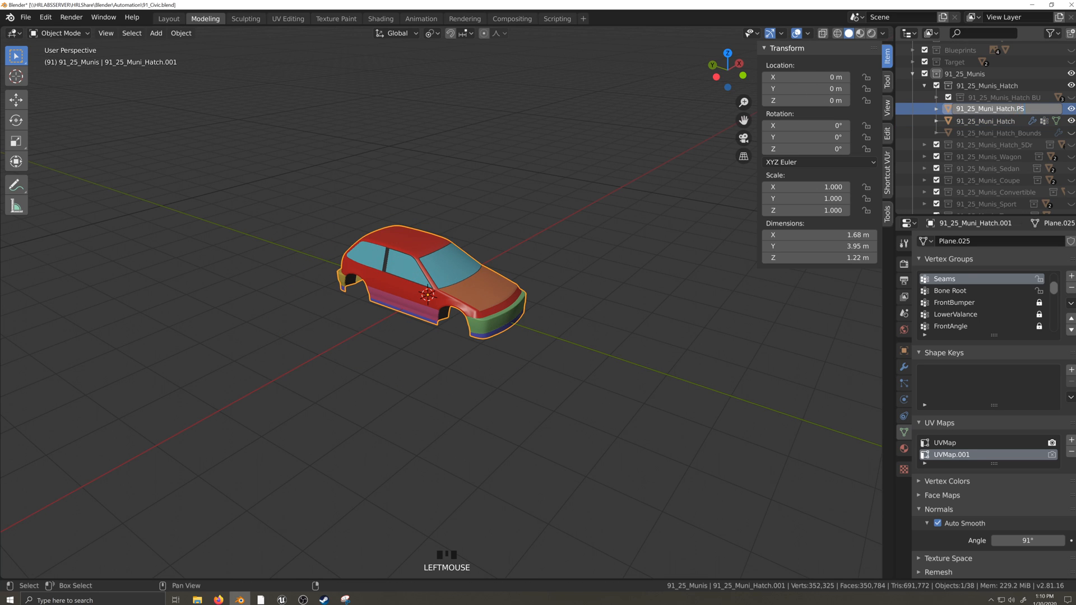
{"action": "key", "text": "BackSpace"}
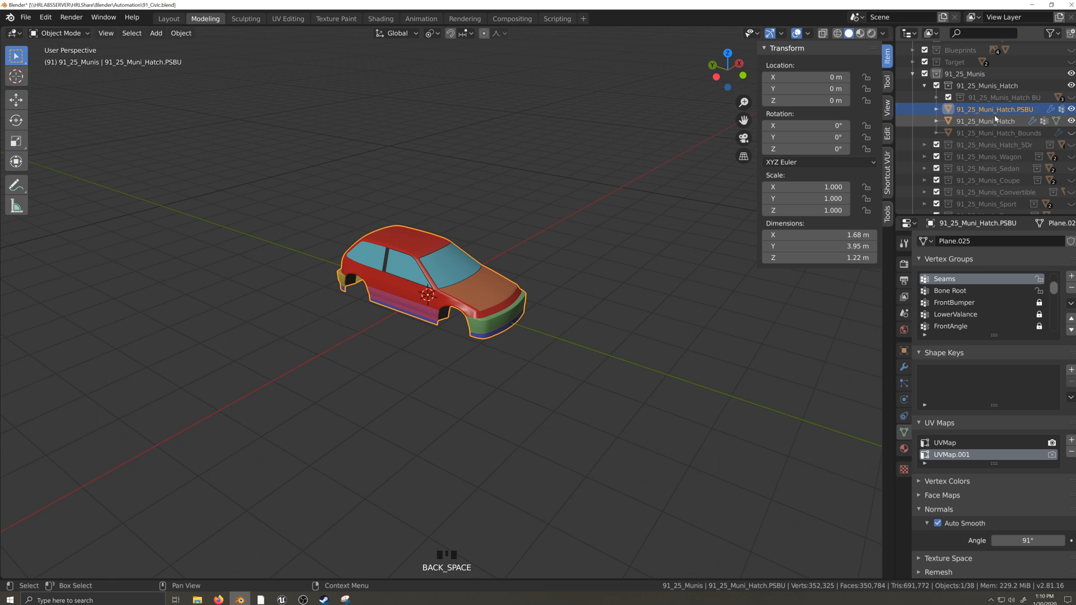
{"action": "left_click_drag", "start_coordinate": [952, 110], "coordinate": [960, 99]}
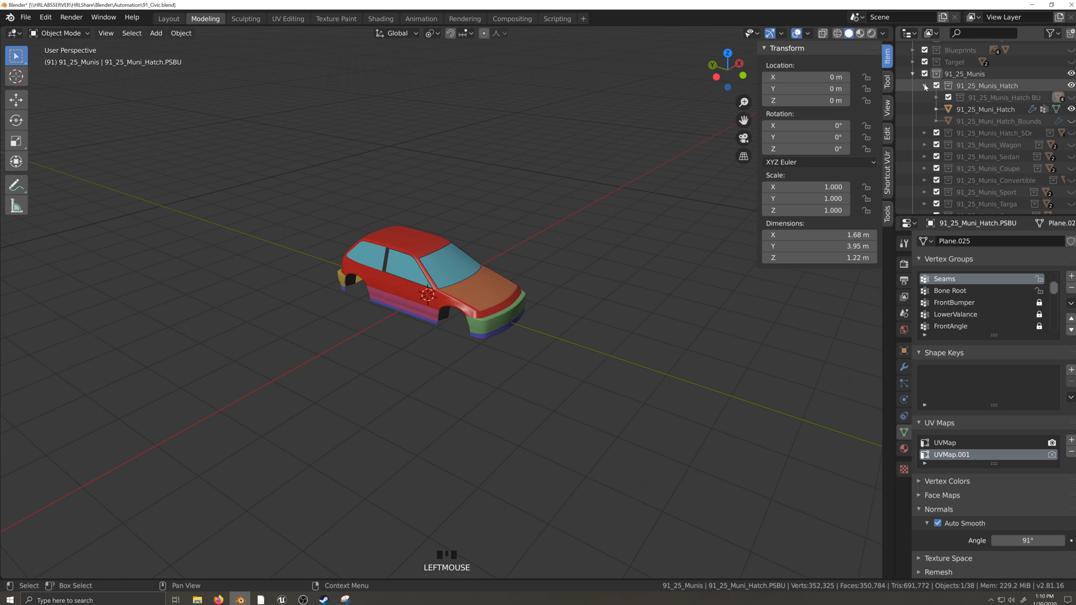
{"action": "left_click", "coordinate": [924, 87]}
Switch visibility from the 91_25_Munis_Hatch collection to 91_25_Munis_Hatch_5Dr and duplicate the five-door body in place.
{"action": "left_click", "coordinate": [1071, 89]}
{"action": "left_click", "coordinate": [1070, 97]}
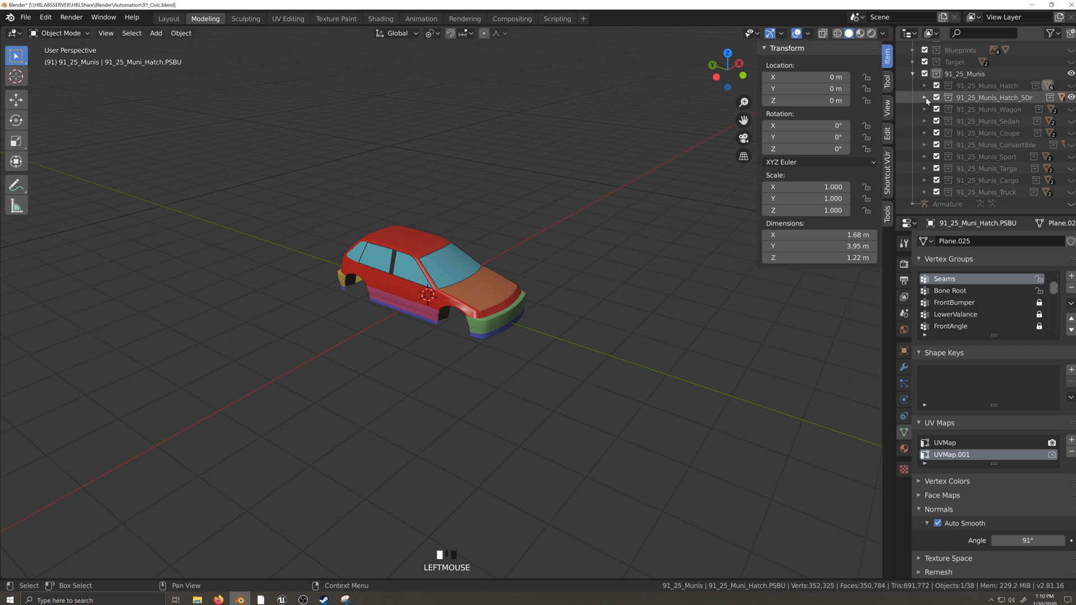
{"action": "left_click", "coordinate": [923, 97]}
{"action": "left_click", "coordinate": [502, 316]}
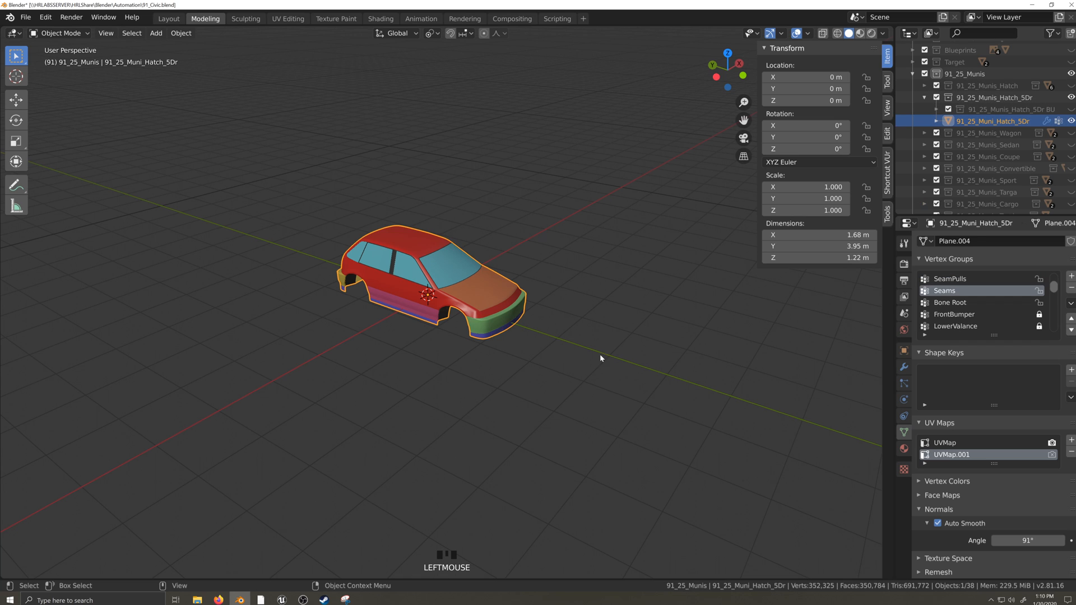
{"action": "key", "text": "shift+d"}
{"action": "right_click", "coordinate": [560, 374]}
Rename the five-door copy to 91_25_Muni_Hatch_5Dr.PSBU and store it in the 91_25_Munis_Hatch_5Dr BU collection.
{"action": "double_click", "coordinate": [973, 121]}
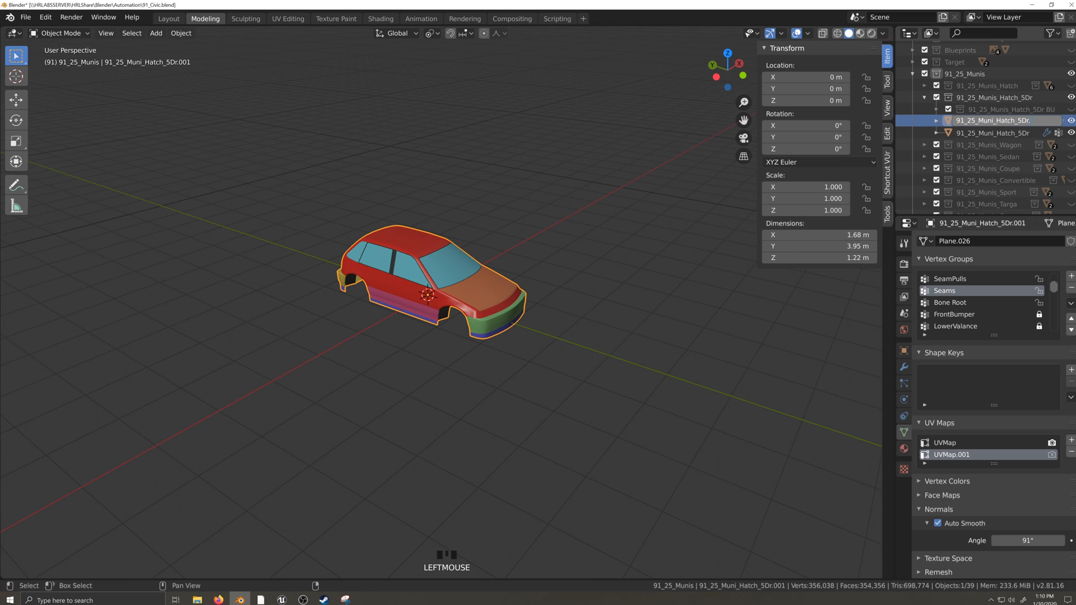
{"action": "type", "text": "PSBU"}
{"action": "key", "text": "Return"}
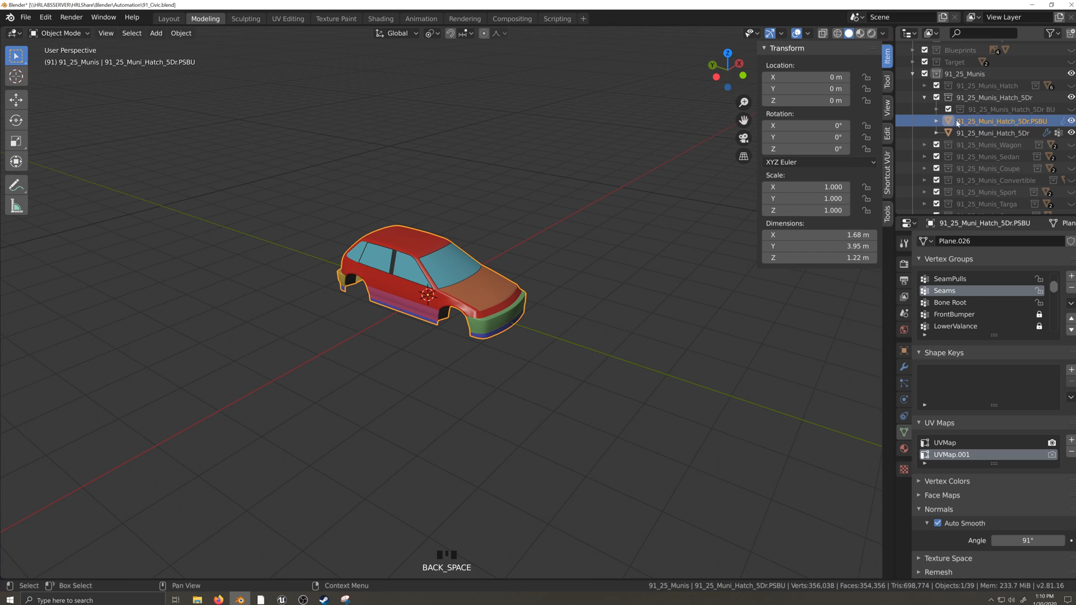
{"action": "left_click_drag", "start_coordinate": [957, 122], "coordinate": [961, 109]}
{"action": "left_click", "coordinate": [924, 98]}
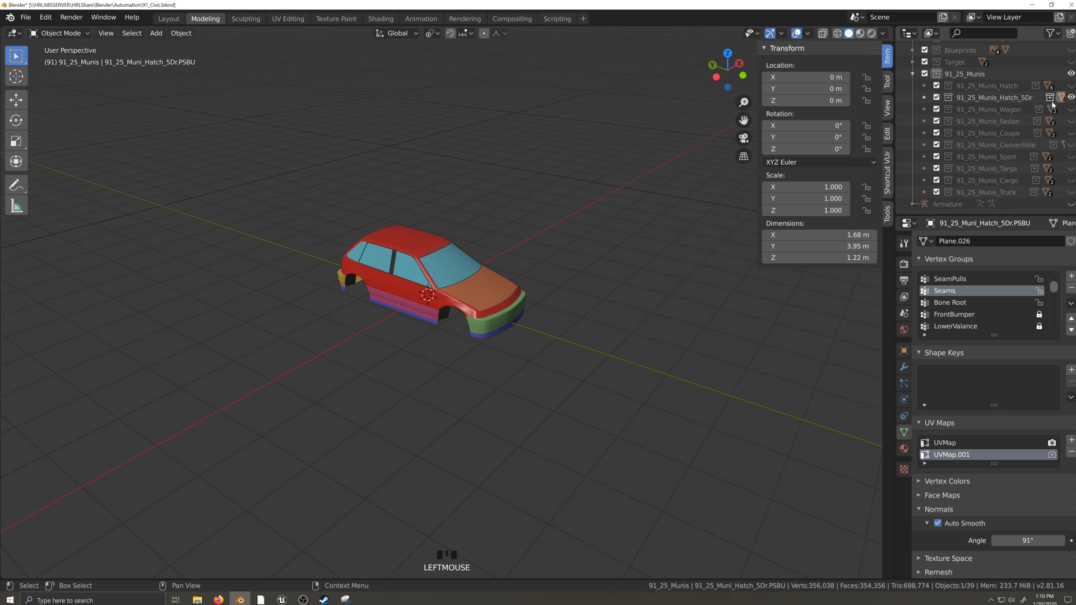
Switch visibility from the five-door collection to 91_25_Munis_Wagon and duplicate the wagon body in place.
{"action": "left_click", "coordinate": [1070, 98]}
{"action": "left_click", "coordinate": [1071, 109]}
{"action": "left_click", "coordinate": [924, 110]}
{"action": "left_click", "coordinate": [498, 305]}
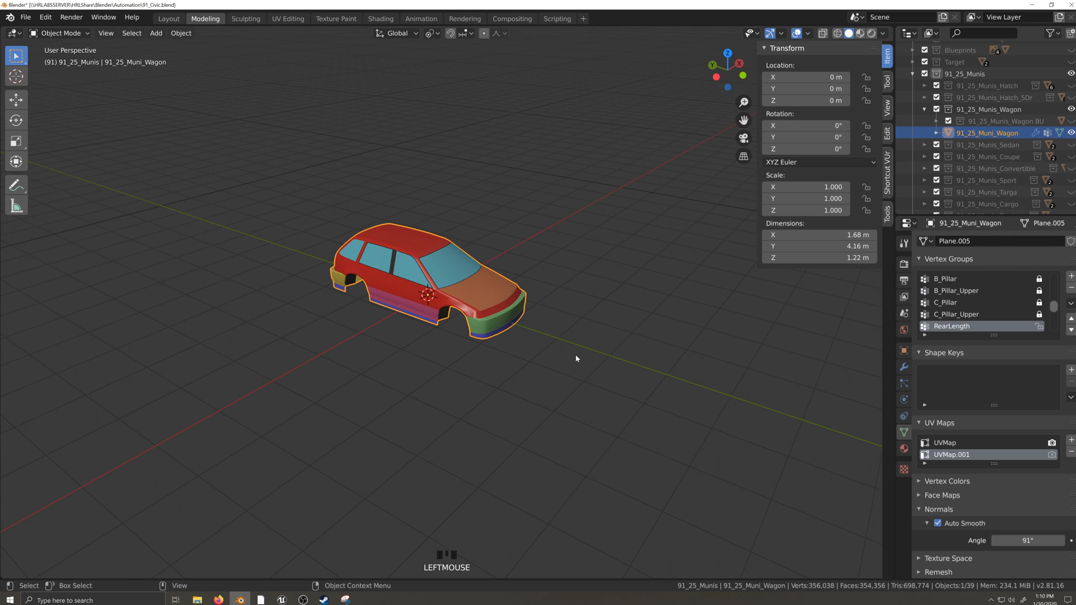
{"action": "key", "text": "shift+d"}
{"action": "right_click", "coordinate": [641, 343]}
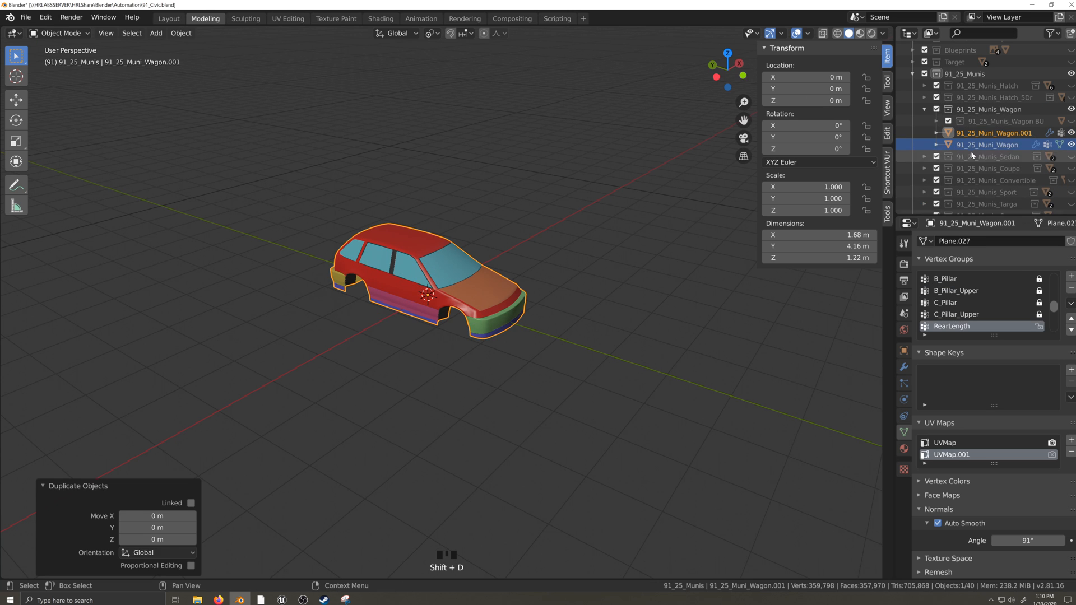
Rename the wagon copy to 91_25_Muni_Wagon.PSBU and store it in the 91_25_Munis_Wagon BU collection.
{"action": "double_click", "coordinate": [992, 132]}
{"action": "left_click", "coordinate": [1033, 133]}
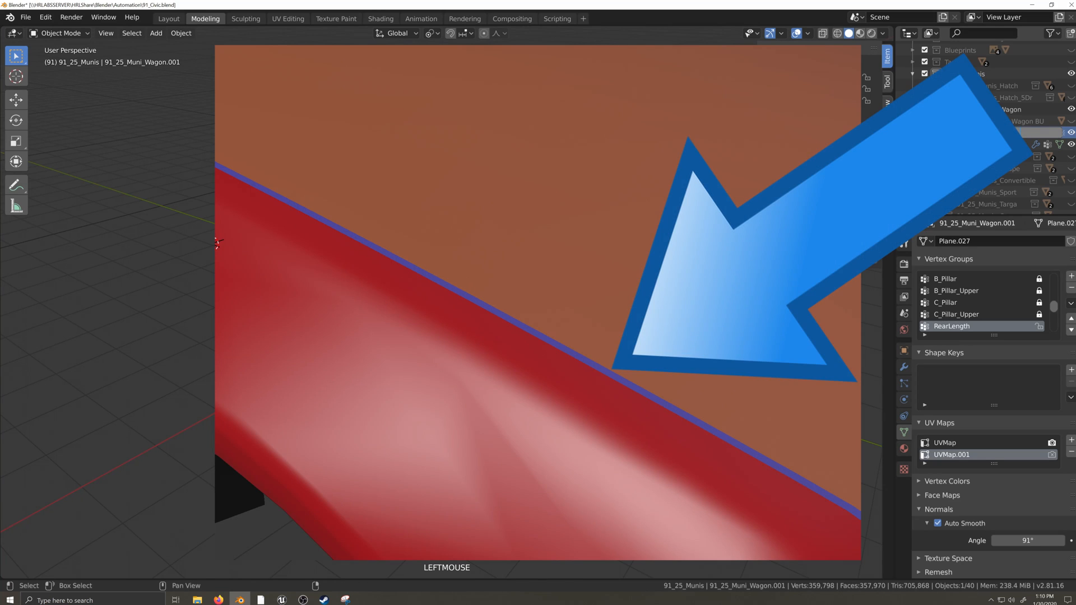
{"action": "key", "text": "Return"}
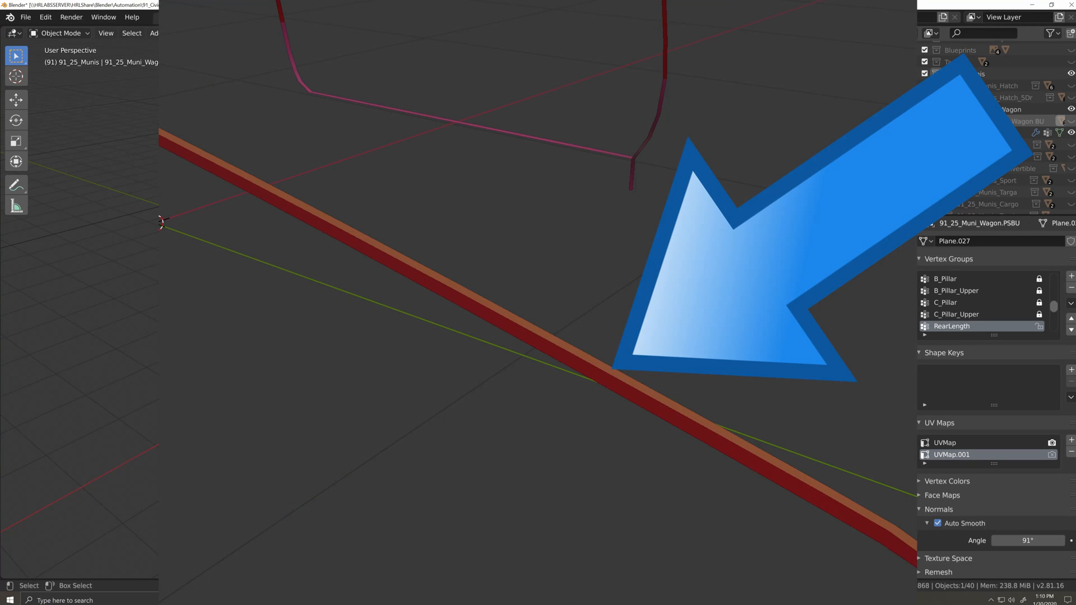
Switch visibility from the wagon collection to 91_25_Munis_Sedan and duplicate the sedan body in place.
{"action": "left_click", "coordinate": [924, 109]}
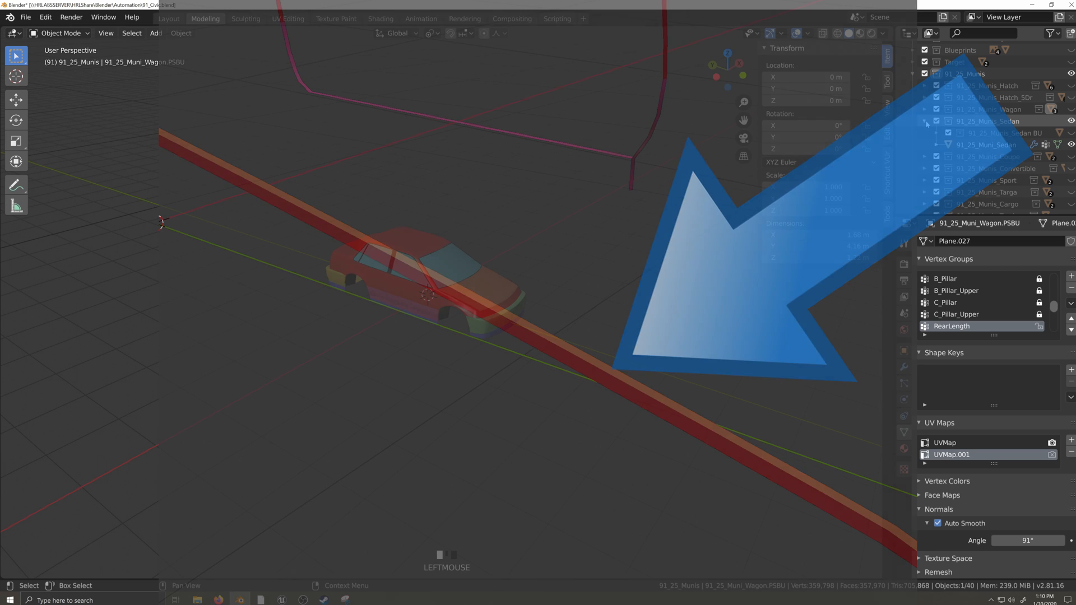
{"action": "left_click", "coordinate": [516, 280]}
{"action": "key", "text": "shift+d"}
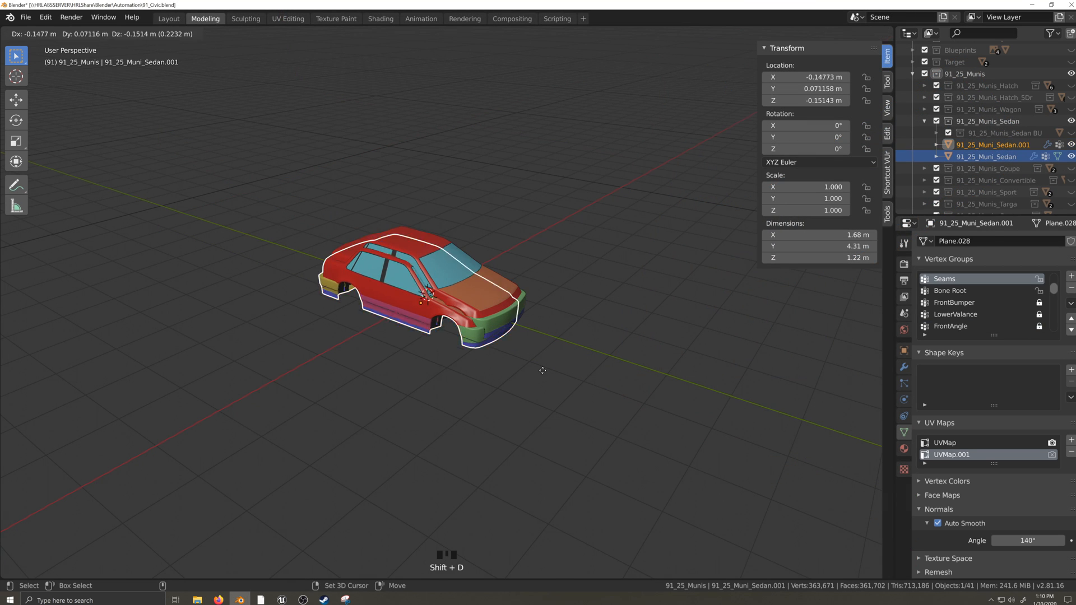
{"action": "key", "text": "Escape"}
Rename the sedan copy to 91_25_Muni_Sedan.PSBU and store it in the 91_25_Munis_Sedan BU collection.
{"action": "double_click", "coordinate": [1003, 144]}
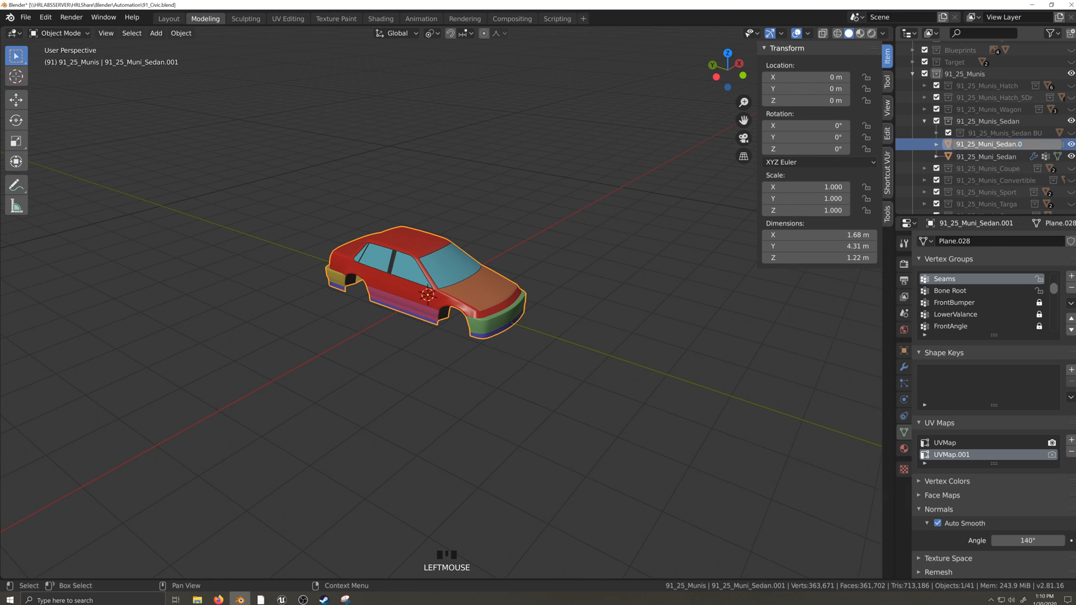
{"action": "type", "text": "PSBU"}
{"action": "key", "text": "Return"}
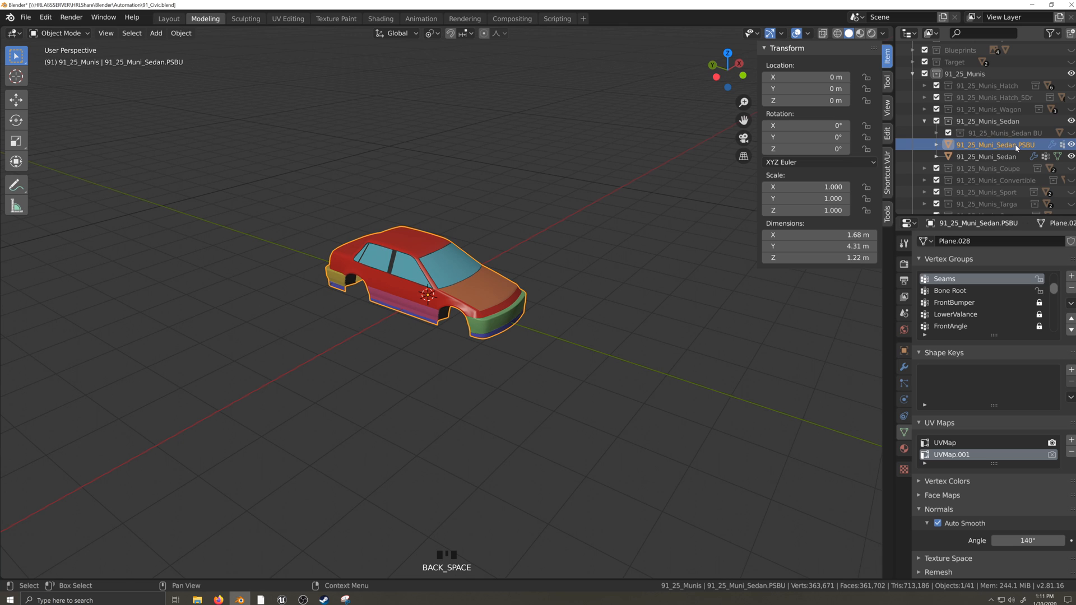
{"action": "left_click_drag", "start_coordinate": [1016, 146], "coordinate": [933, 128]}
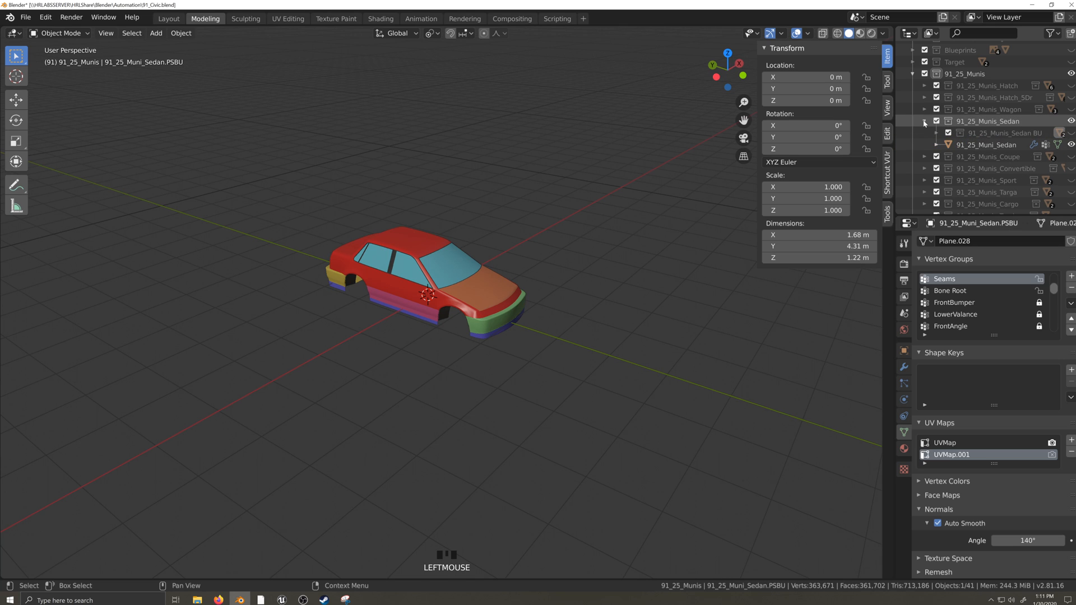
{"action": "left_click", "coordinate": [924, 122]}
Switch visibility from the sedan collection to 91_25_Munis_Coupe and duplicate the coupe body in place.
{"action": "left_click", "coordinate": [1071, 121]}
{"action": "left_click", "coordinate": [1071, 133]}
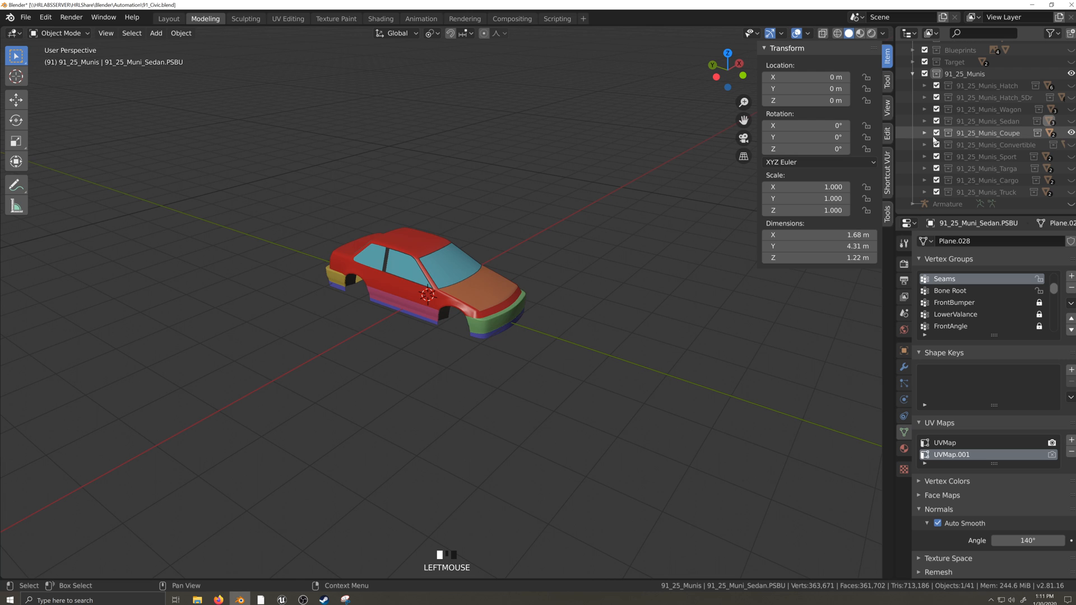
{"action": "left_click", "coordinate": [924, 132]}
{"action": "left_click", "coordinate": [493, 276]}
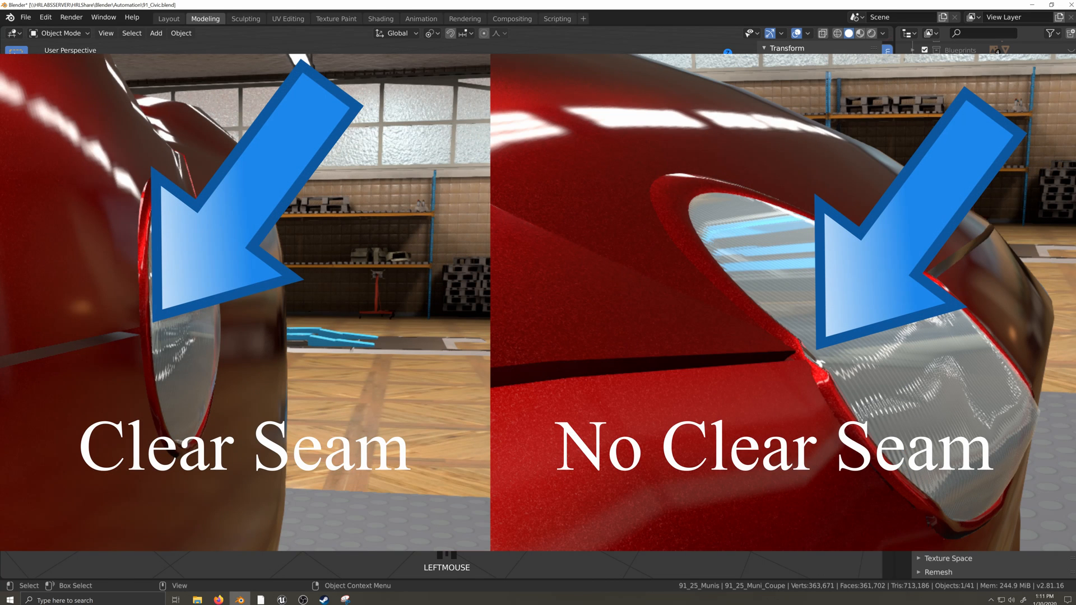
{"action": "key", "text": "shift+d"}
Rename the coupe copy to 91_25_Muni_Coupe.PSBU and store it in the 91_25_Munis_Coupe BU collection.
{"action": "left_click", "coordinate": [980, 156]}
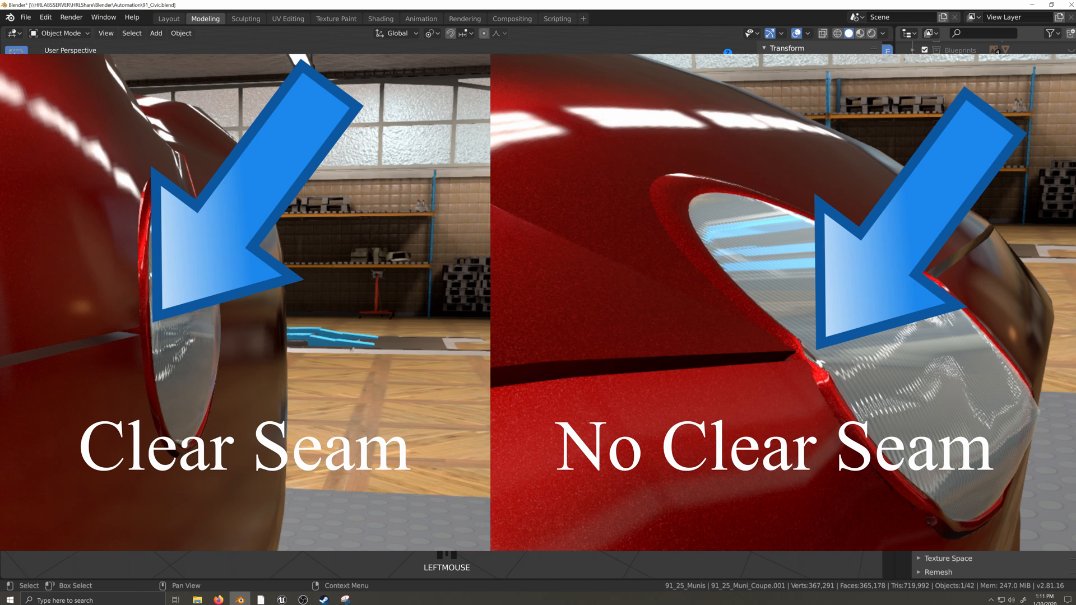
{"action": "key", "text": "Return"}
{"action": "left_click_drag", "start_coordinate": [949, 158], "coordinate": [958, 145]}
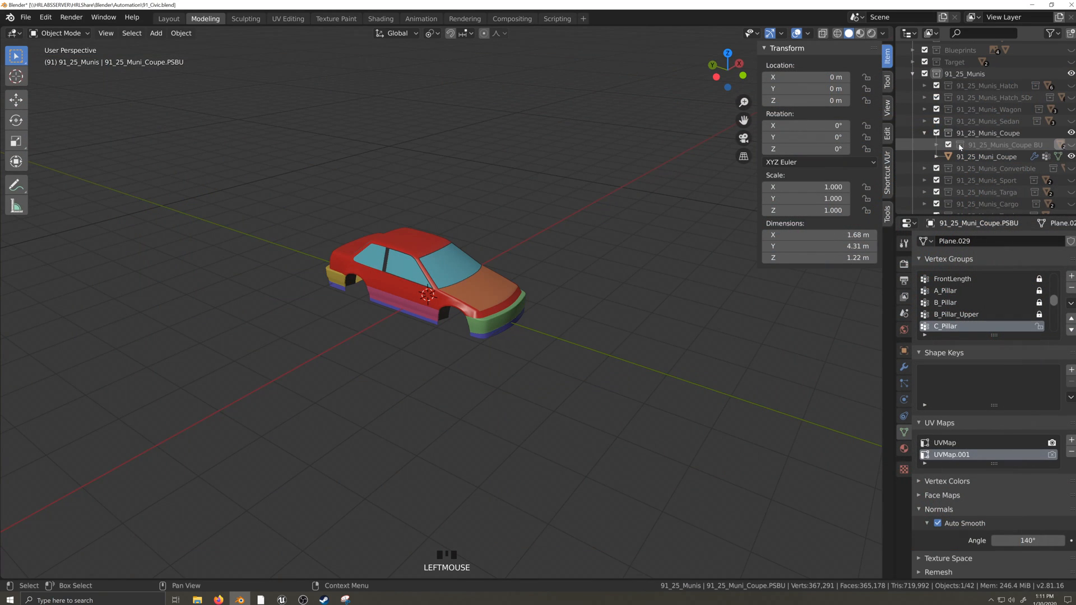
{"action": "left_click", "coordinate": [924, 133]}
Switch visibility from the coupe collection to 91_25_Munis_Convertible and duplicate the convertible body in place.
{"action": "left_click", "coordinate": [1070, 134]}
{"action": "left_click", "coordinate": [1069, 144]}
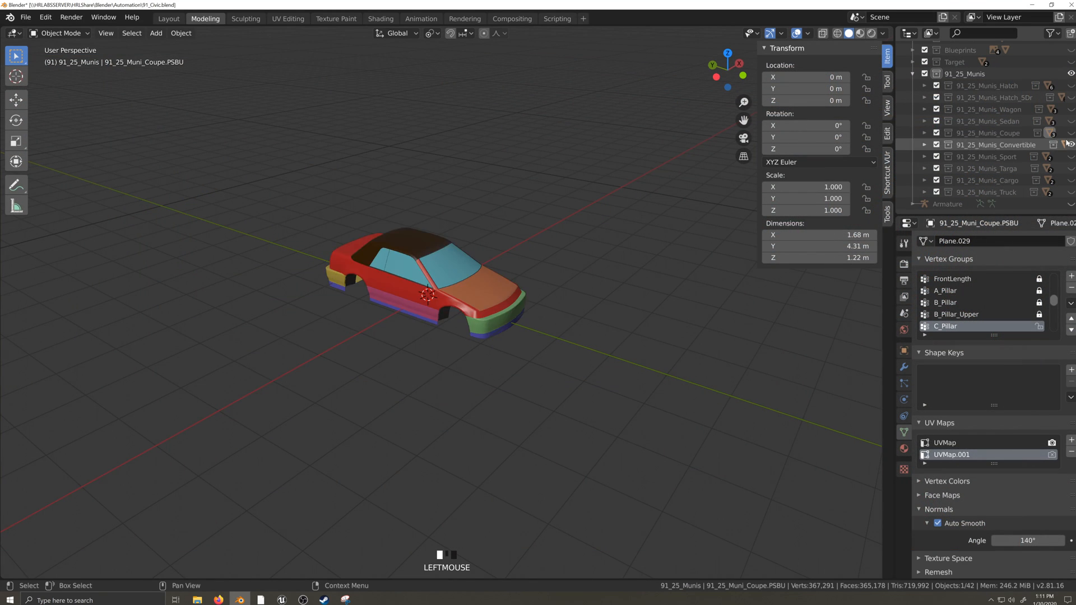
{"action": "left_click", "coordinate": [923, 145]}
{"action": "left_click", "coordinate": [994, 168]}
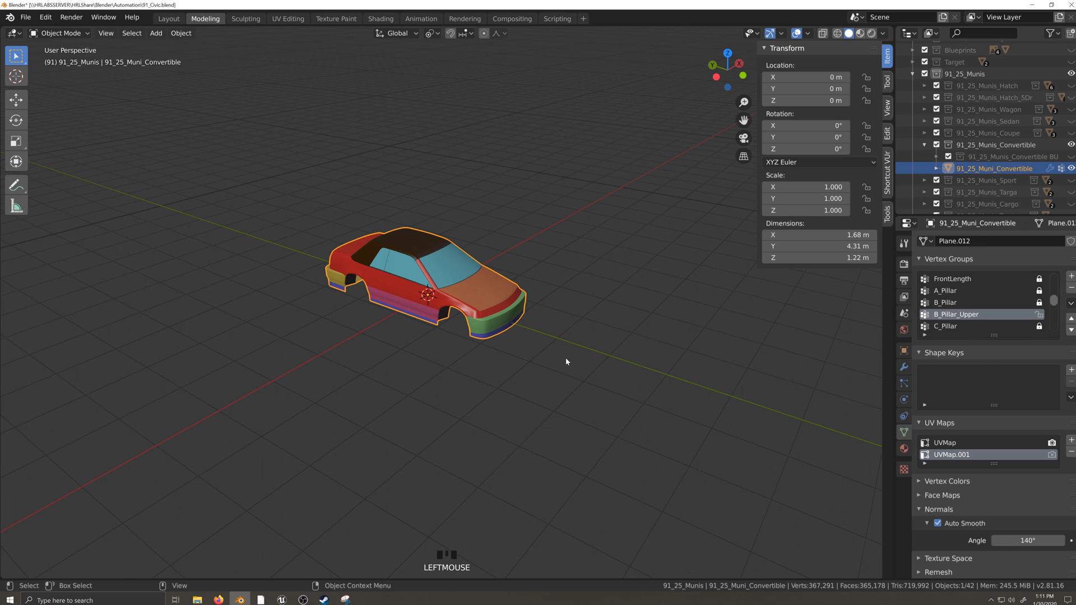
{"action": "key", "text": "shift+d"}
{"action": "key", "text": "Escape"}
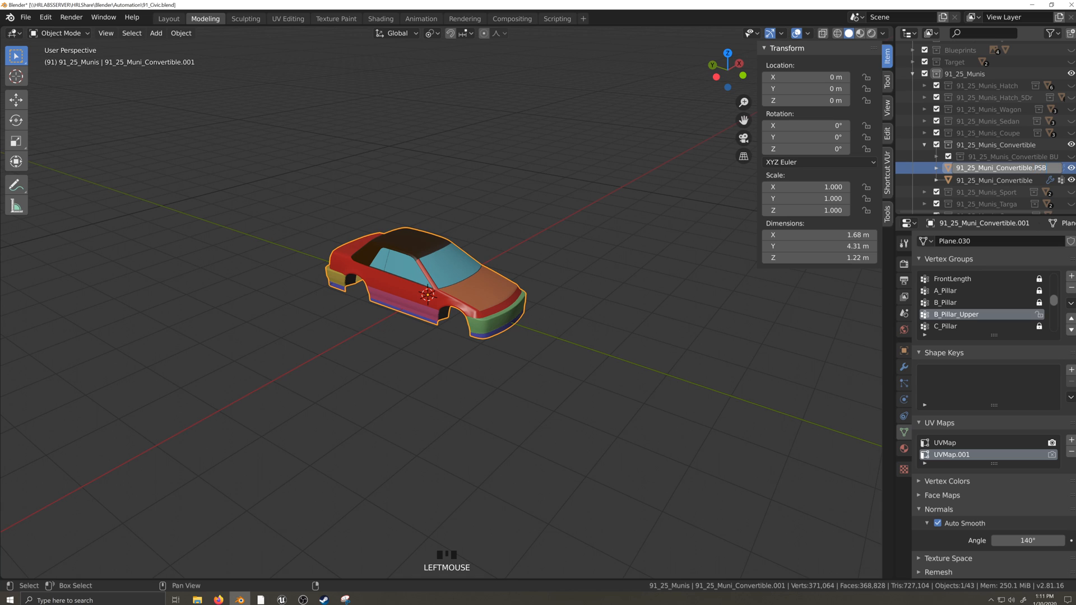
Rename the convertible copy to 91_25_Muni_Convertible.PSBU and store it in the 91_25_Munis_Convertible BU collection.
{"action": "type", "text": "U"}
{"action": "key", "text": "Return"}
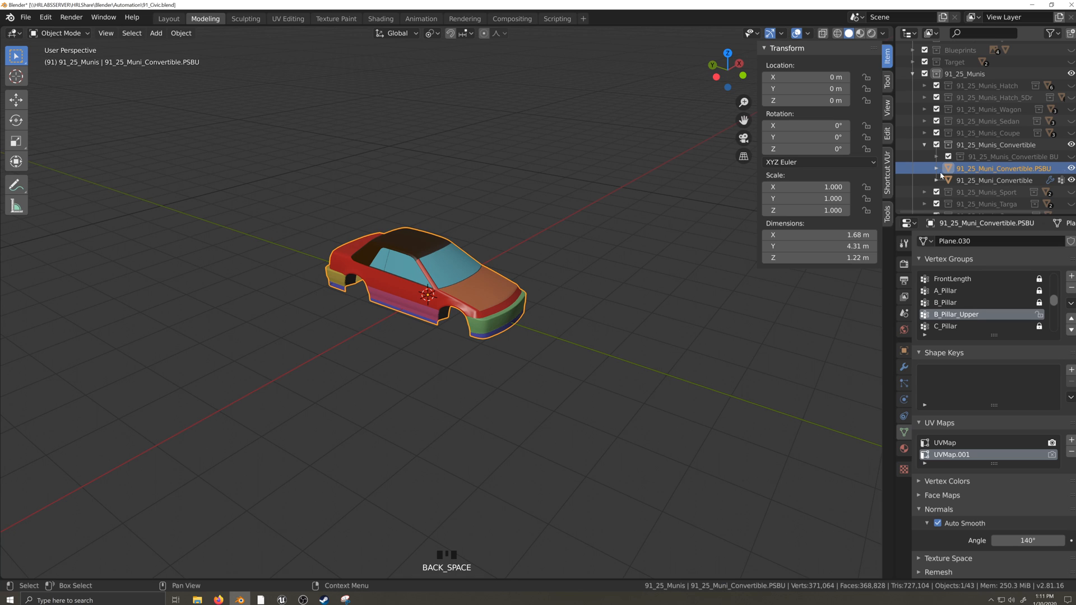
{"action": "left_click", "coordinate": [924, 144]}
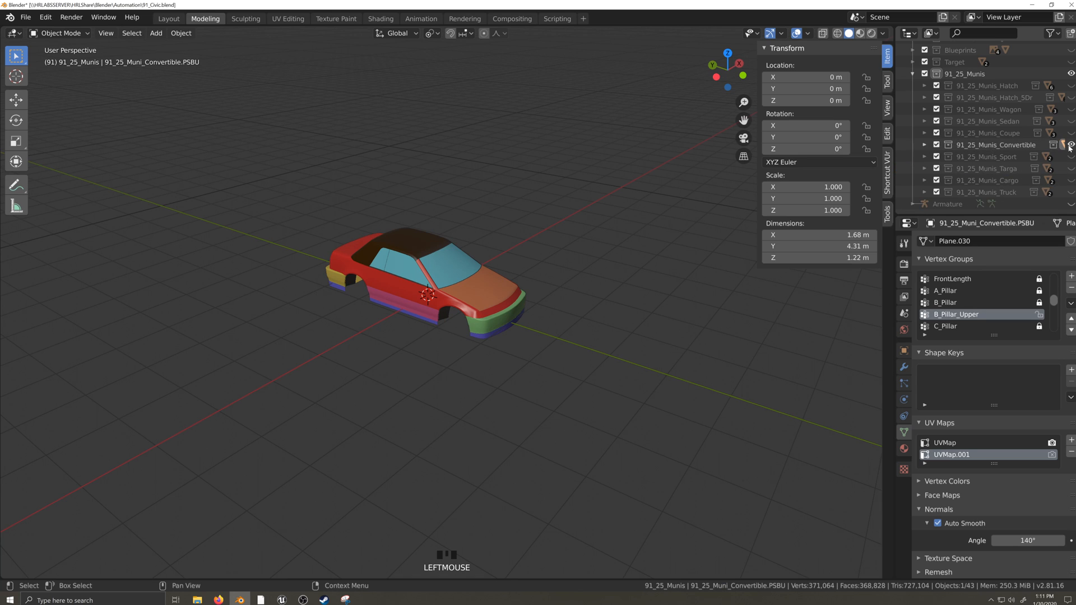
Switch visibility from the convertible collection to 91_25_Munis_Sport, duplicate the sport body in place and open the copy's name for editing.
{"action": "left_click", "coordinate": [1070, 144]}
{"action": "left_click", "coordinate": [1070, 157]}
{"action": "left_click", "coordinate": [924, 156]}
{"action": "left_click", "coordinate": [979, 181]}
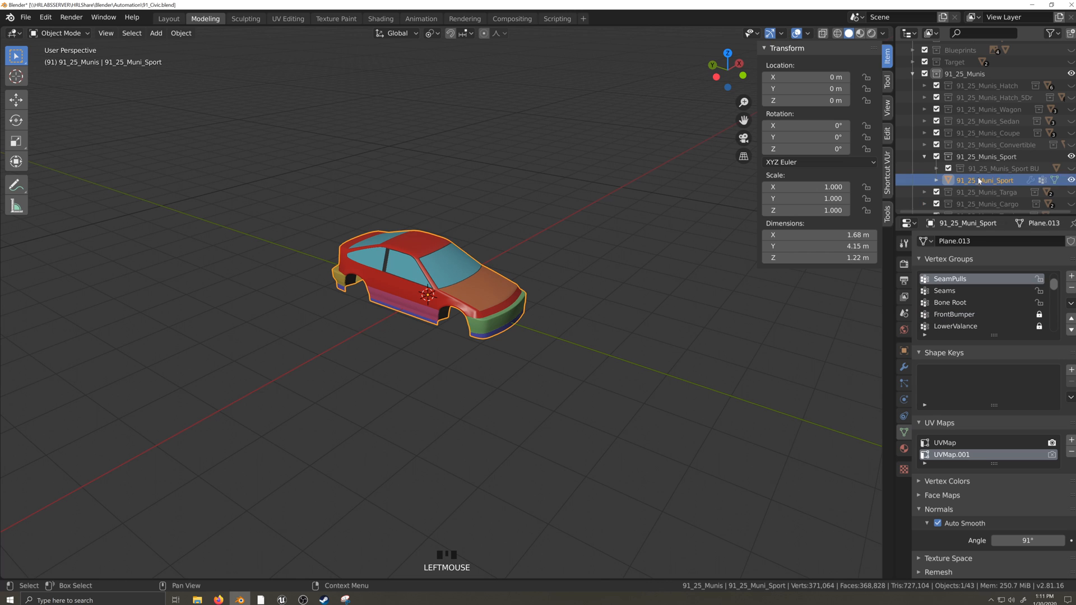
{"action": "key", "text": "shift+d"}
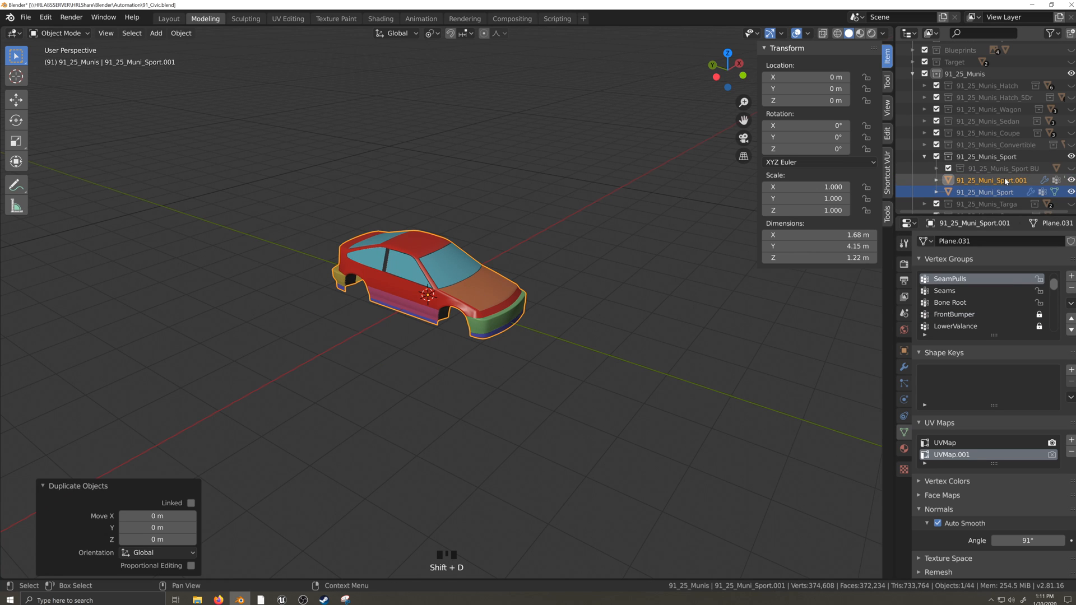
{"action": "double_click", "coordinate": [1006, 181]}
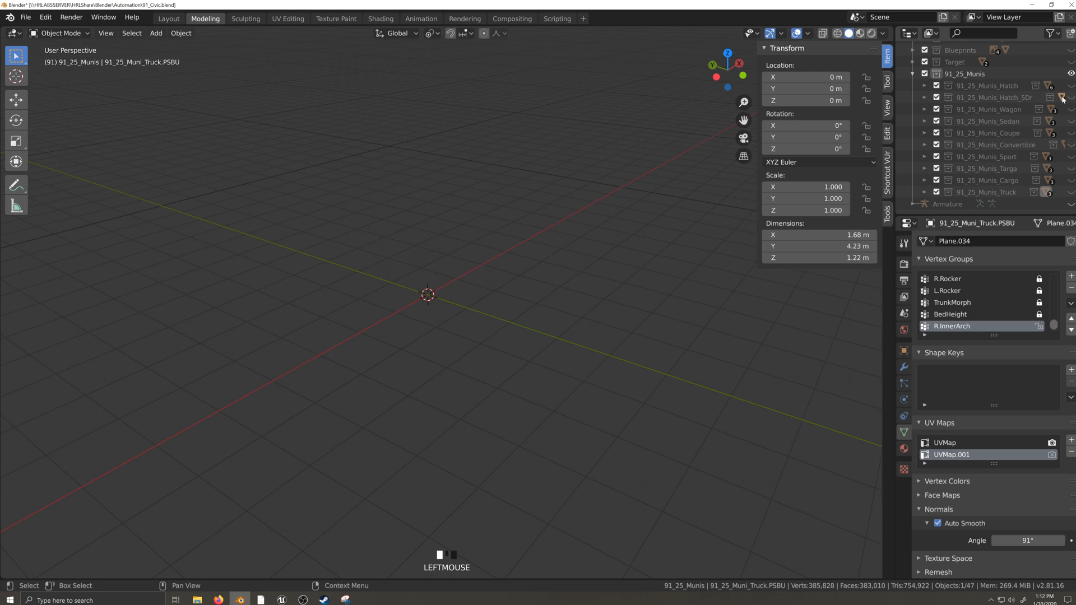
Show the 91_25_Munis_Hatch collection and open the 91_25_Muni_Hatch body in Edit Mode with nothing selected.
{"action": "left_click", "coordinate": [1070, 85]}
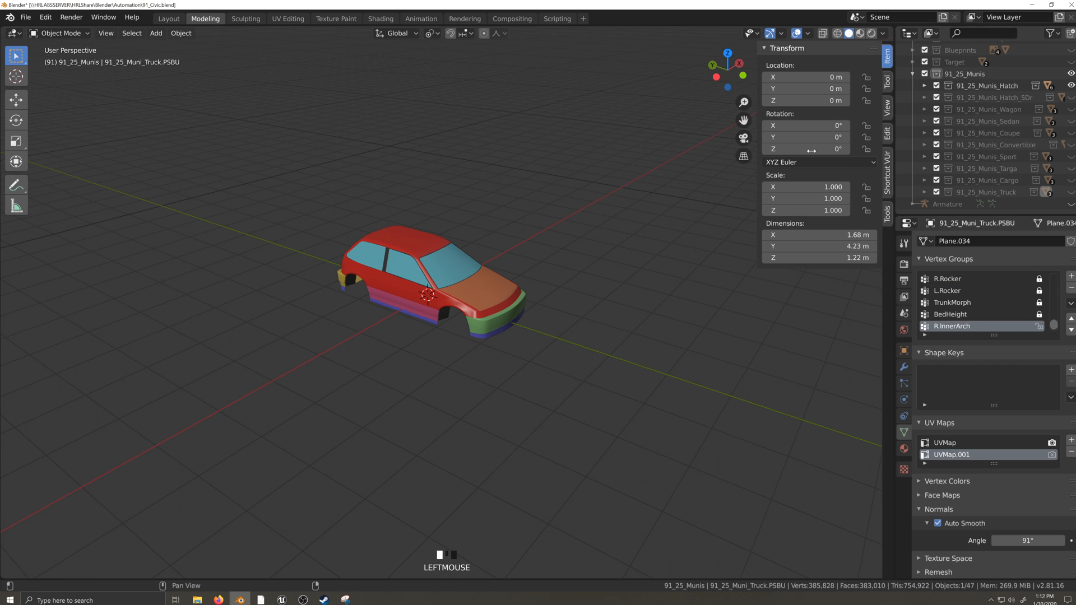
{"action": "left_click", "coordinate": [475, 299]}
{"action": "scroll", "coordinate": [526, 452], "scroll_direction": "up", "scroll_amount": 4}
{"action": "key", "text": "Tab"}
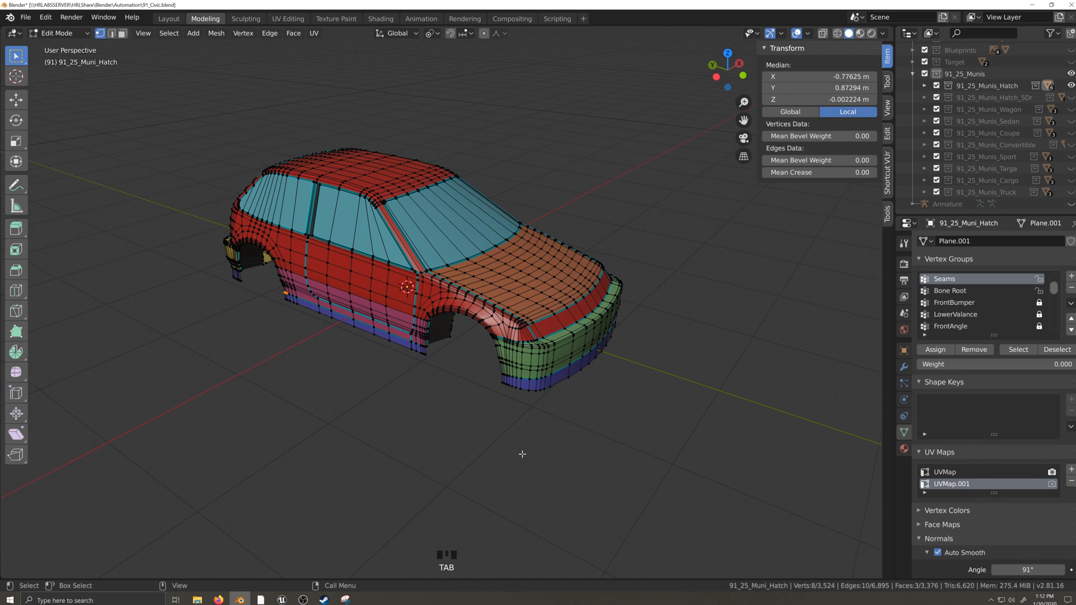
{"action": "key", "text": "grave"}
{"action": "left_click", "coordinate": [689, 445]}
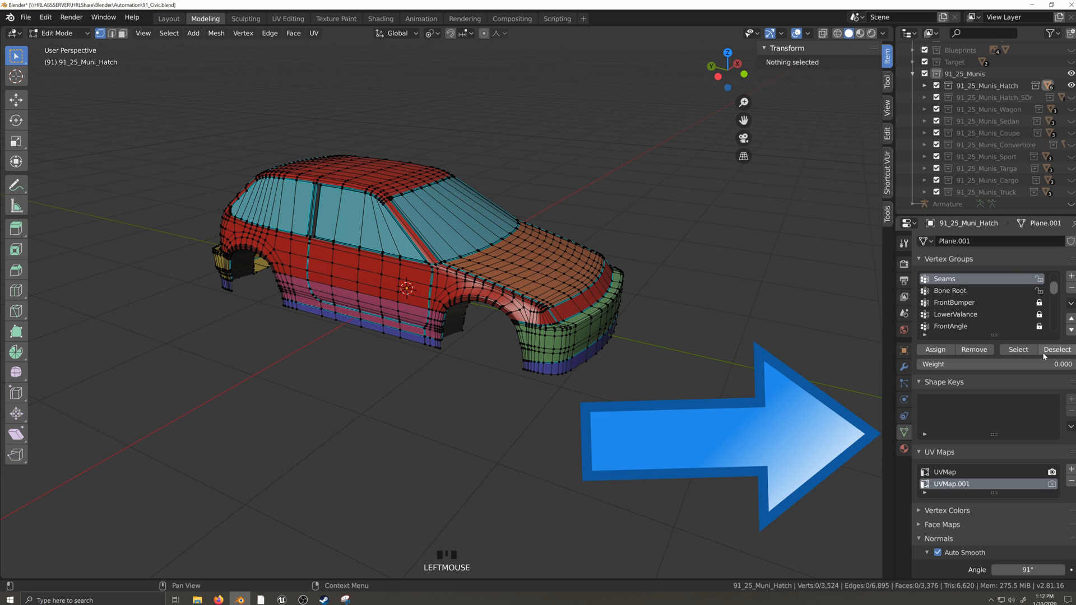
Select the vertices of the Seams vertex group on the hatch body and check the selection from all around the car.
{"action": "scroll", "coordinate": [956, 310], "scroll_direction": "up", "scroll_amount": 1}
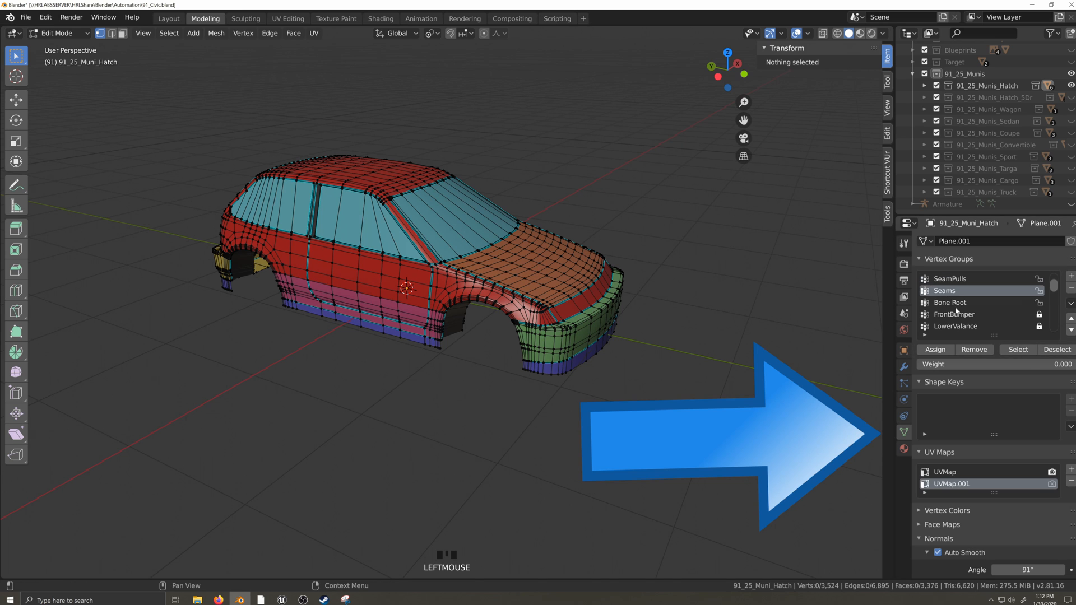
{"action": "left_click", "coordinate": [1033, 349]}
{"action": "key", "text": "grave"}
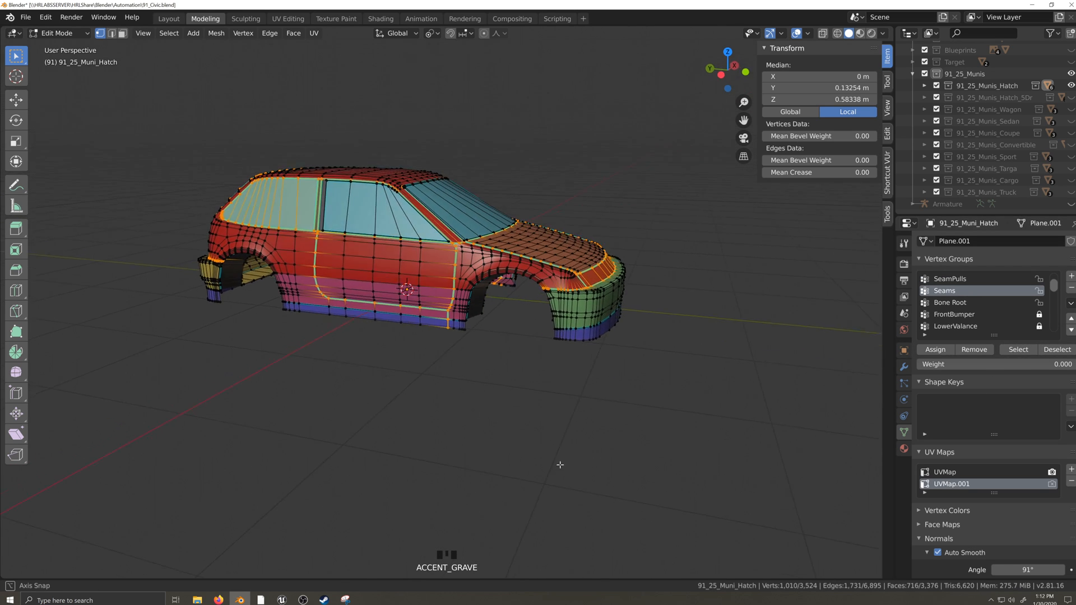
{"action": "middle_click_drag", "start_coordinate": [585, 457], "coordinate": [613, 468]}
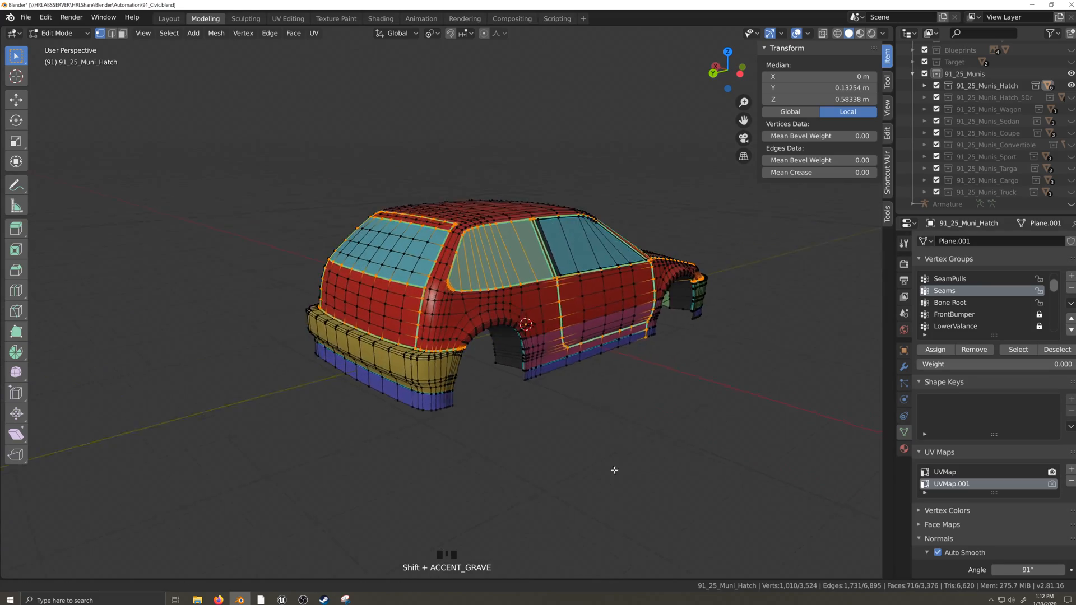
{"action": "scroll", "coordinate": [646, 482], "scroll_direction": "up", "scroll_amount": 3}
{"action": "key", "text": "grave"}
{"action": "middle_click_drag", "start_coordinate": [681, 485], "coordinate": [780, 481]}
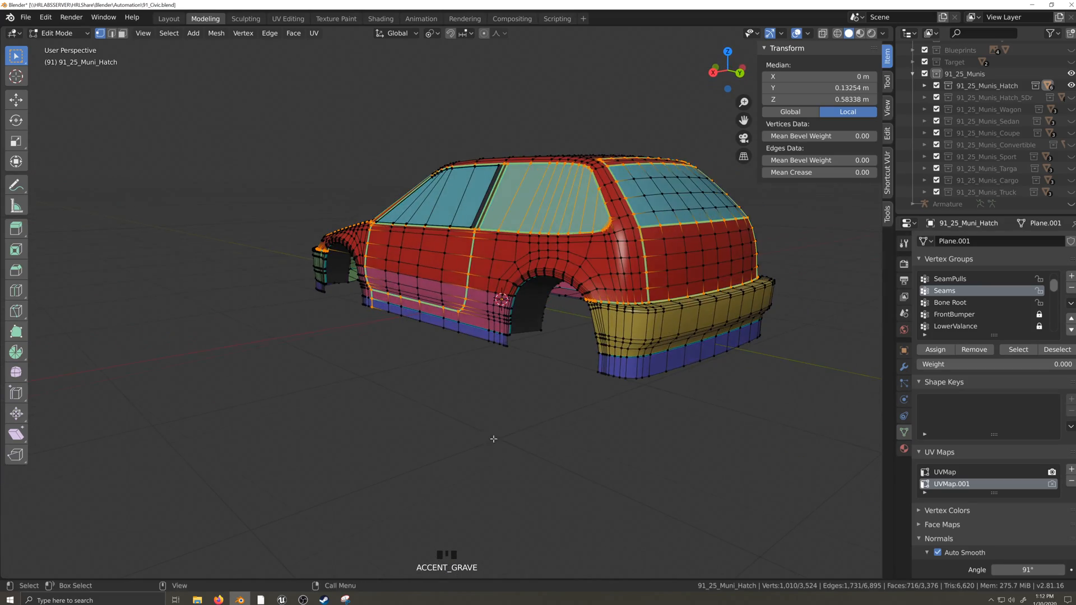
{"action": "middle_click_drag", "start_coordinate": [495, 438], "coordinate": [668, 457]}
{"action": "middle_click_drag", "start_coordinate": [503, 466], "coordinate": [663, 457]}
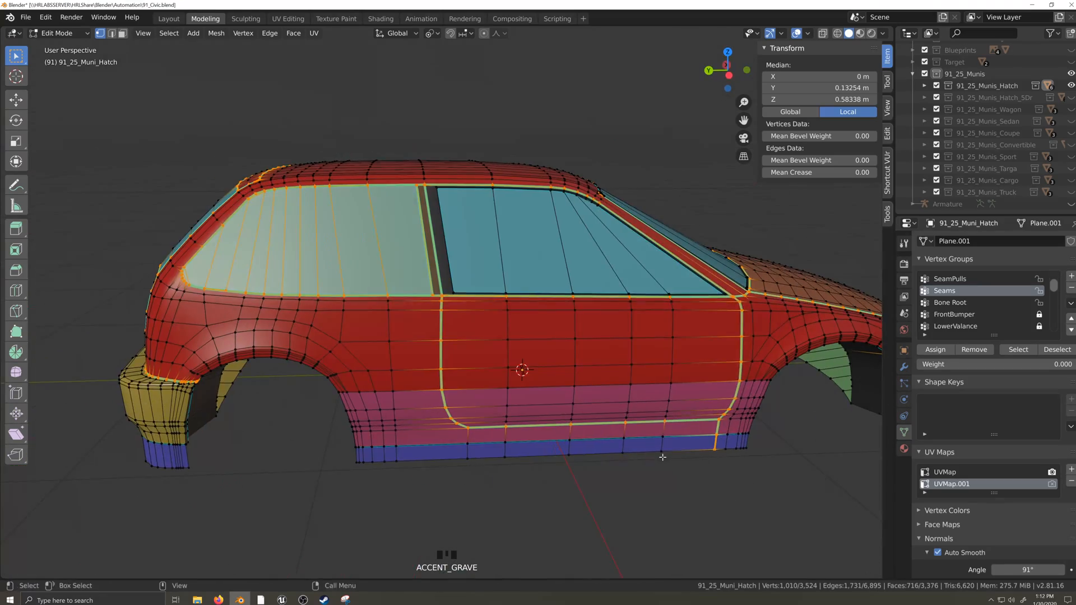
{"action": "scroll", "coordinate": [566, 450], "scroll_direction": "down", "scroll_amount": 3}
{"action": "middle_click_drag", "start_coordinate": [567, 449], "coordinate": [548, 425]}
Duplicate the selected seam faces in place in face select mode and separate the copy into its own object.
{"action": "key", "text": "3"}
{"action": "key", "text": "shift+d"}
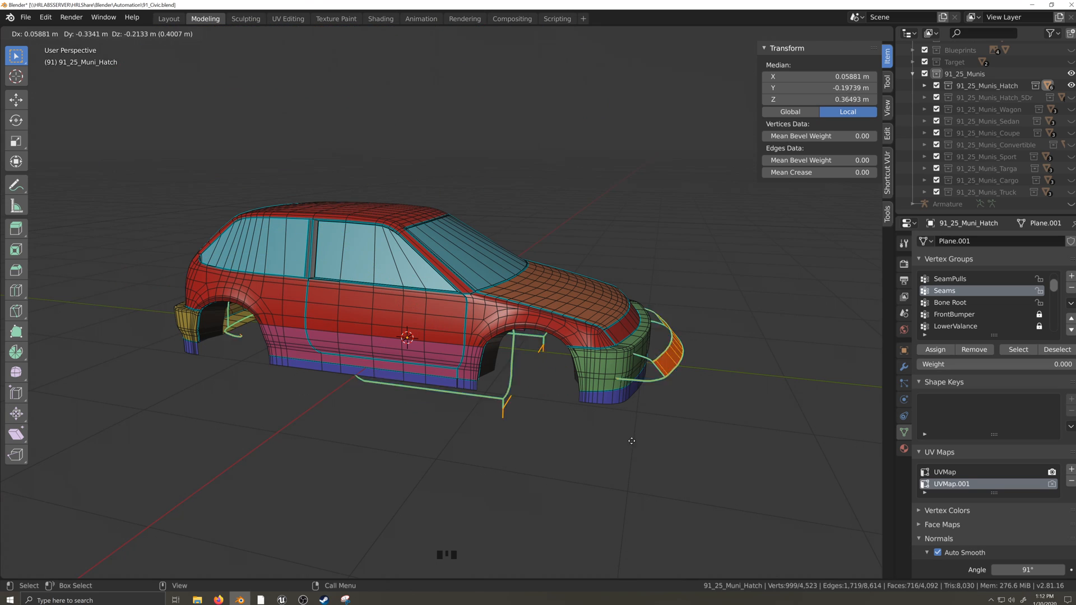
{"action": "key", "text": "Escape"}
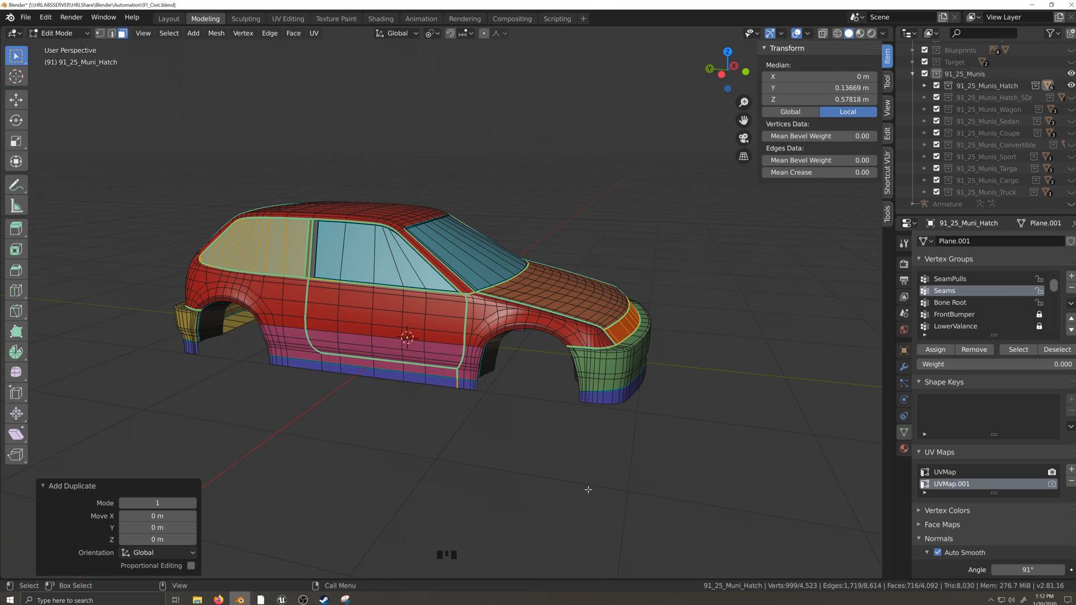
{"action": "key", "text": "p"}
{"action": "left_click", "coordinate": [585, 490]}
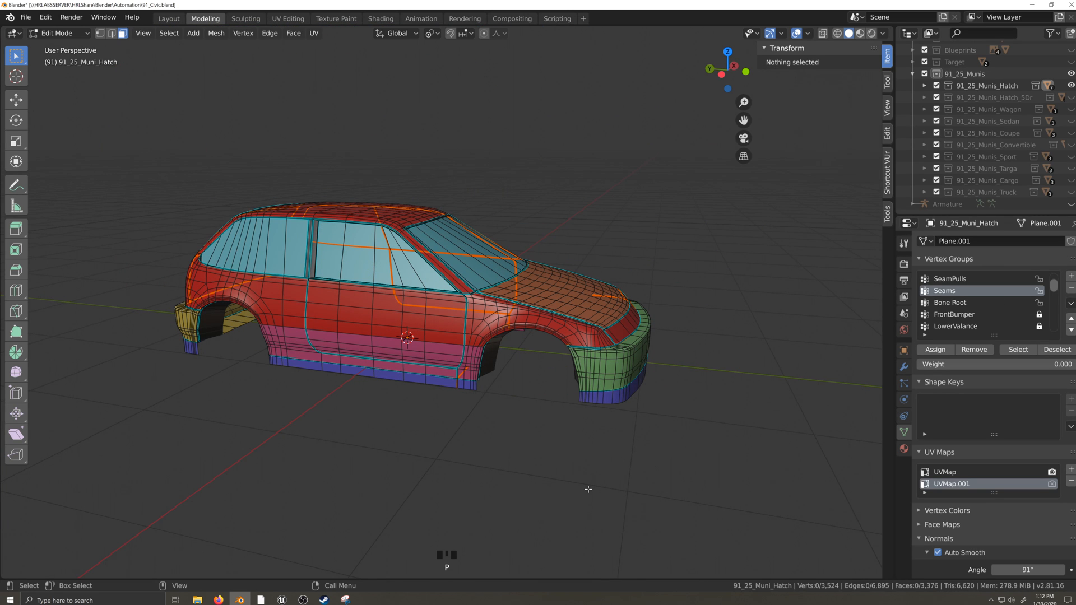
Rename the separated seam object in the 91_25_Munis_Hatch collection to 91_25_Muni_Hatch.Seams.
{"action": "left_click", "coordinate": [924, 86]}
{"action": "left_click", "coordinate": [991, 109]}
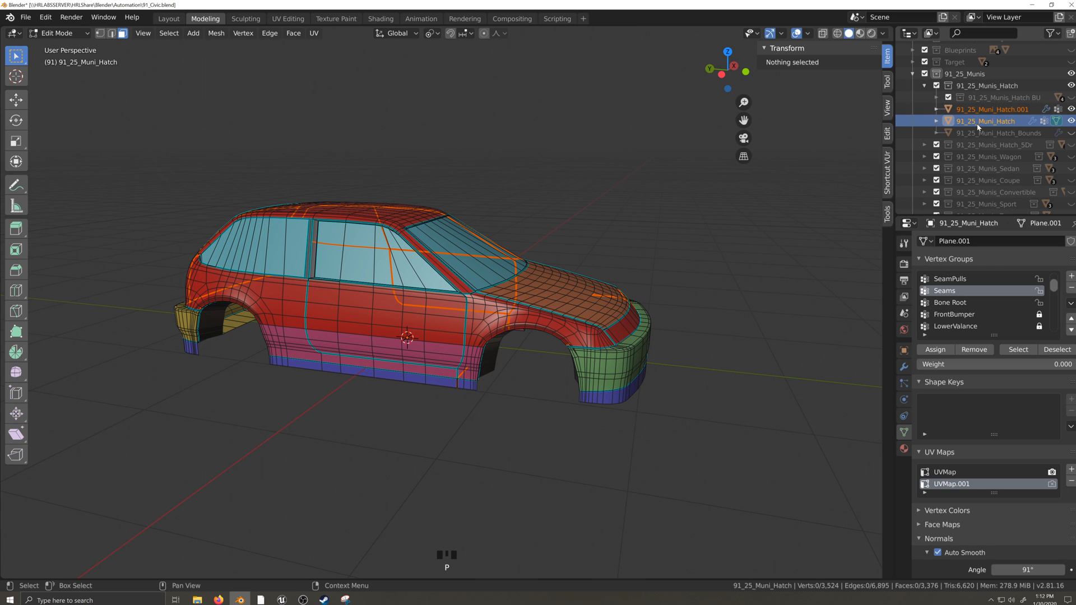
{"action": "double_click", "coordinate": [992, 109]}
{"action": "key", "text": "BackSpace"}
{"action": "key", "text": "BackSpace"}
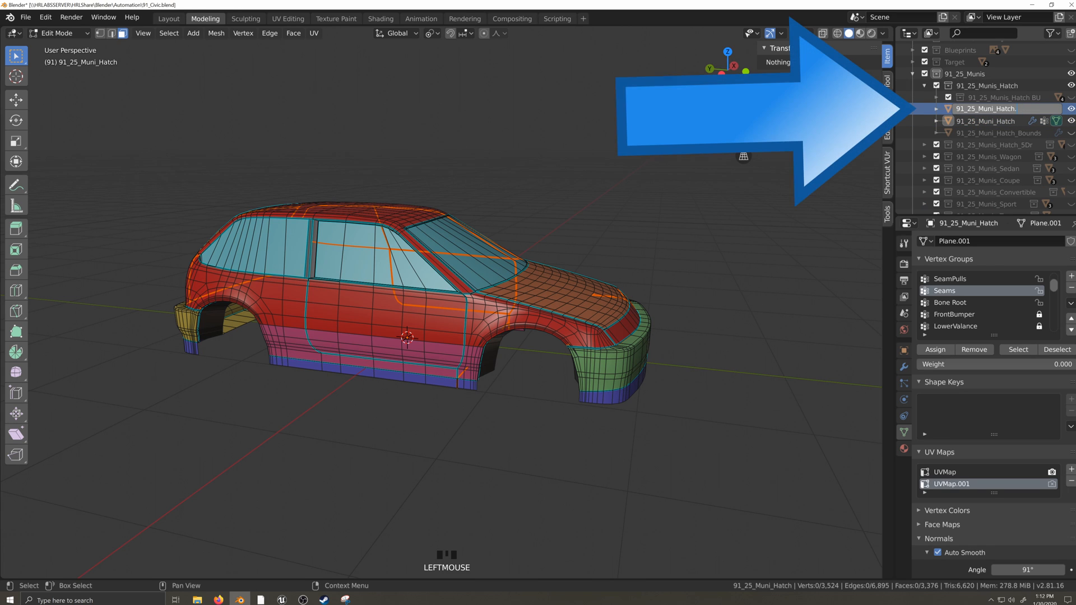
{"action": "key", "text": "Return"}
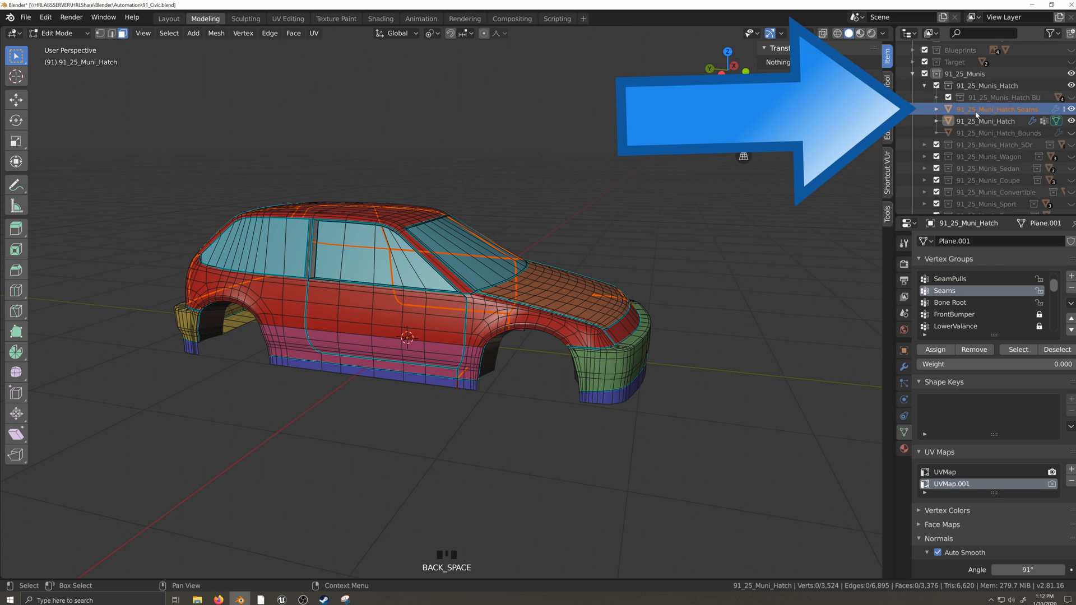
Hide the 91_25_Muni_Hatch body and open the 91_25_Muni_Hatch.Seams object in Edit Mode with nothing selected.
{"action": "left_click", "coordinate": [1070, 121]}
{"action": "key", "text": "Tab"}
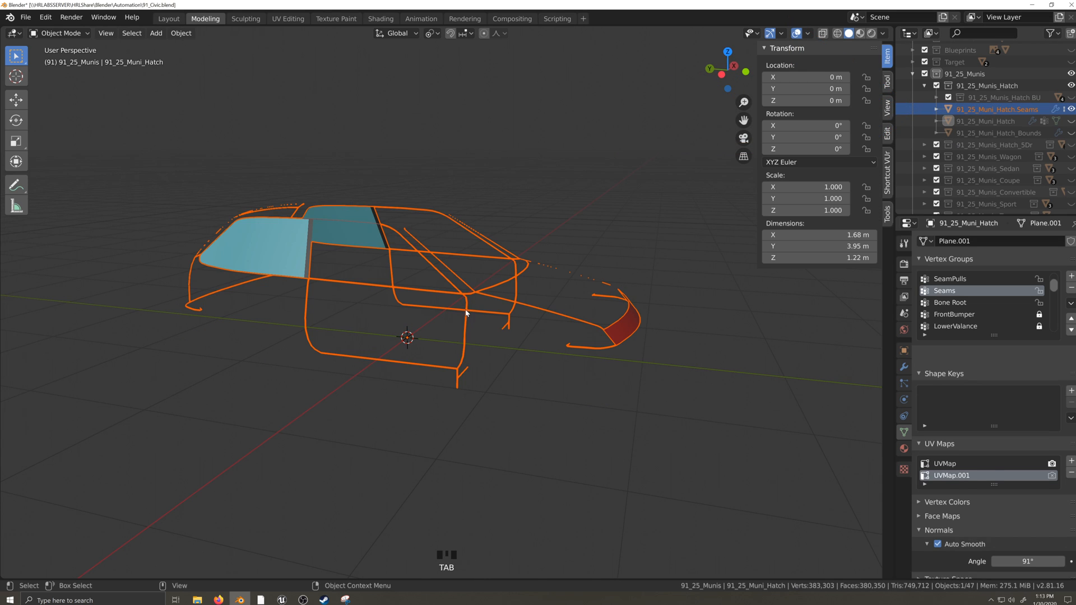
{"action": "left_click", "coordinate": [340, 439]}
{"action": "key", "text": "grave"}
{"action": "key", "text": "shift+grave"}
{"action": "scroll", "coordinate": [411, 445], "scroll_direction": "up", "scroll_amount": 4}
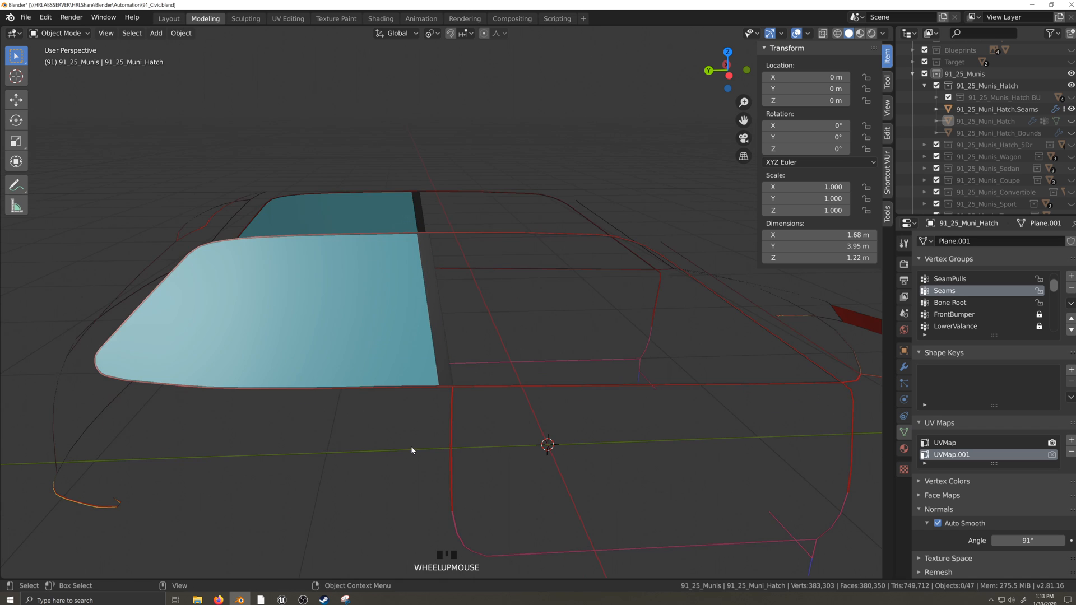
{"action": "left_click", "coordinate": [419, 428]}
{"action": "key", "text": "Tab"}
Select all the glass faces of the near rear side window, from its rear corner to the door pillar.
{"action": "key", "text": "ctrl+grave"}
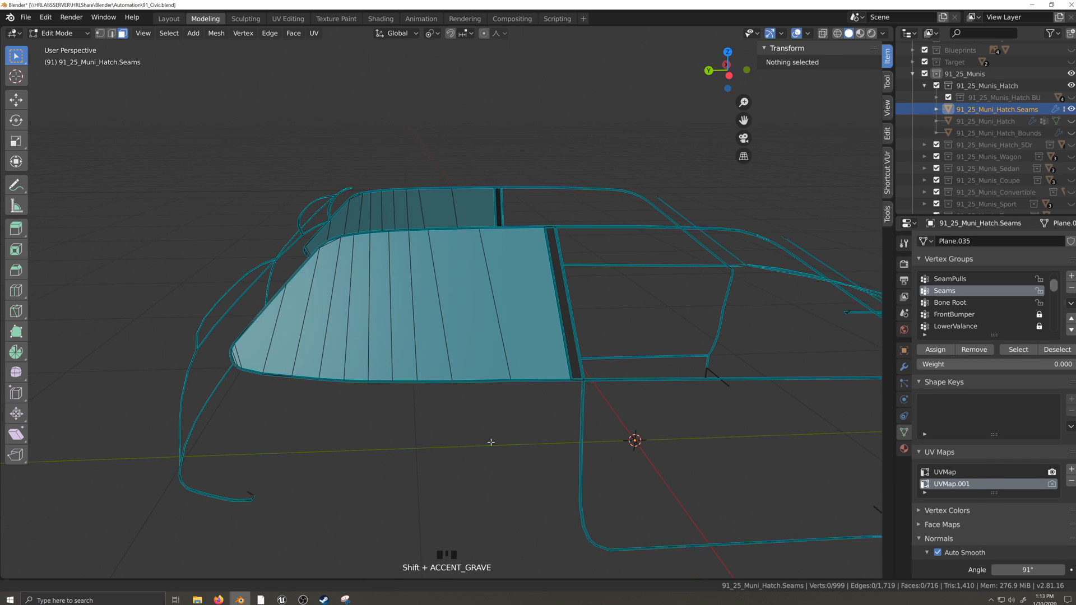
{"action": "key", "text": "shift+grave"}
{"action": "scroll", "coordinate": [319, 434], "scroll_direction": "up", "scroll_amount": 2}
{"action": "key", "text": "shift+grave"}
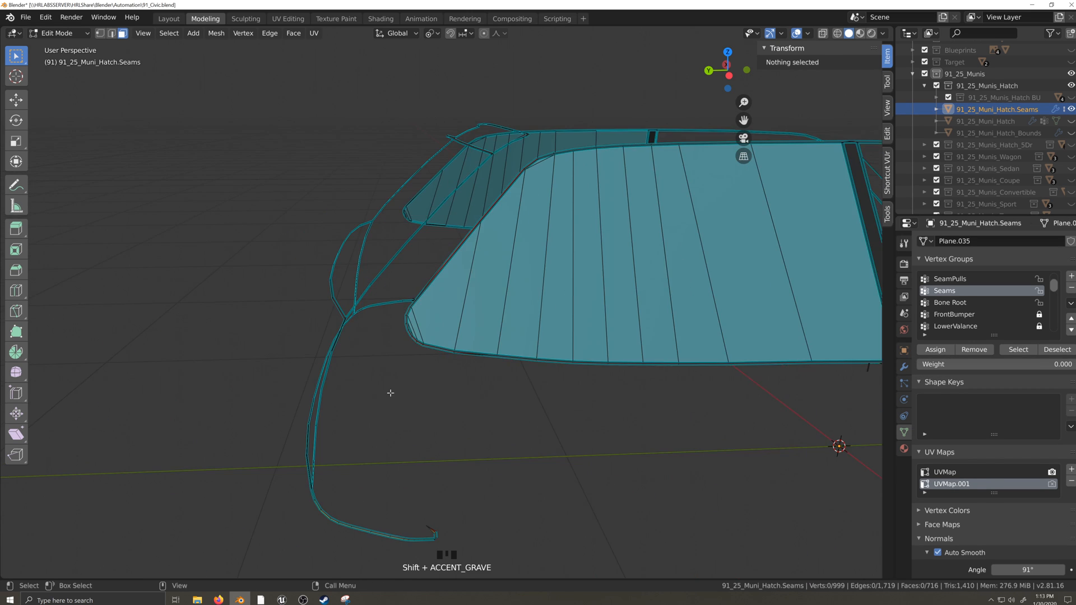
{"action": "scroll", "coordinate": [370, 399], "scroll_direction": "up", "scroll_amount": 4}
{"action": "left_click", "coordinate": [302, 410]}
{"action": "left_click", "coordinate": [322, 392], "text": "shift"}
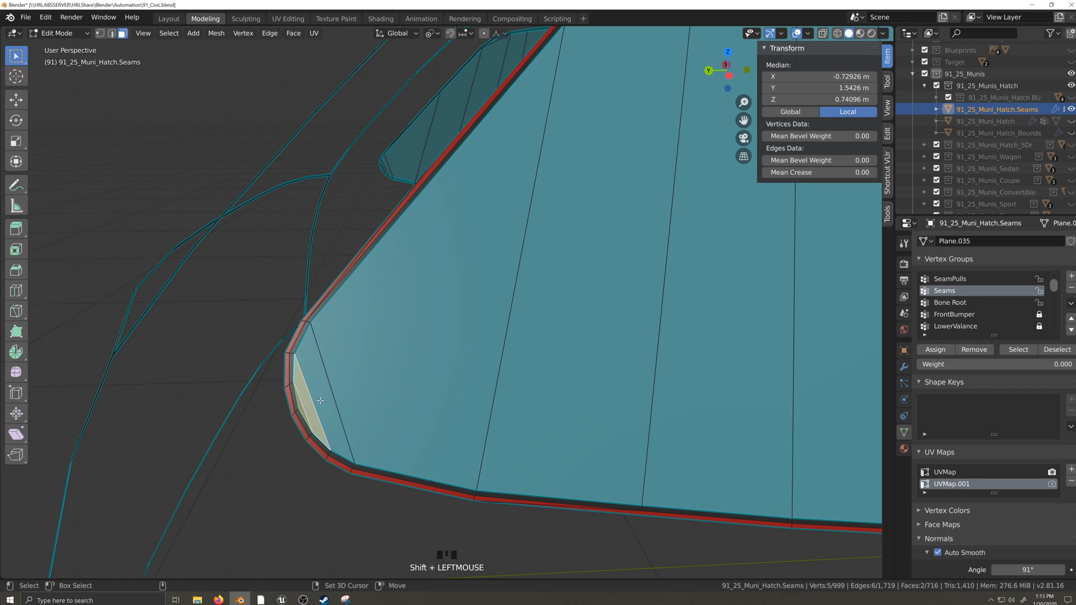
{"action": "left_click", "coordinate": [415, 280], "text": "shift"}
{"action": "key", "text": "shift+grave"}
{"action": "scroll", "coordinate": [471, 344], "scroll_direction": "up", "scroll_amount": 2}
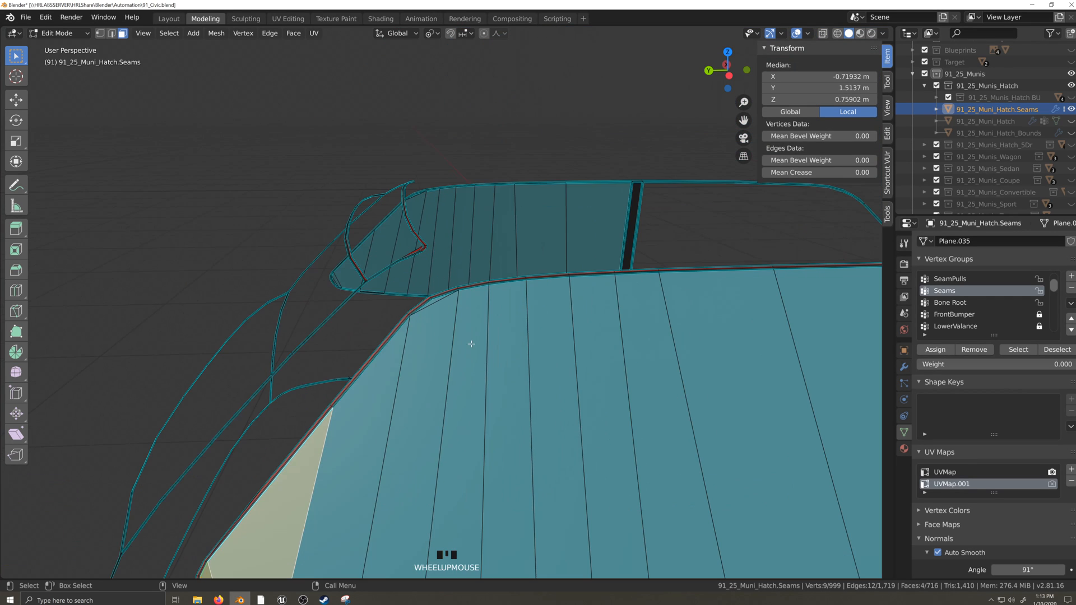
{"action": "left_click", "coordinate": [367, 391], "text": "shift"}
{"action": "left_click", "coordinate": [434, 300], "text": "shift"}
{"action": "left_click", "coordinate": [434, 332], "text": "shift"}
{"action": "scroll", "coordinate": [448, 336], "scroll_direction": "down", "scroll_amount": 4}
{"action": "left_click", "coordinate": [634, 386], "text": "ctrl+shift"}
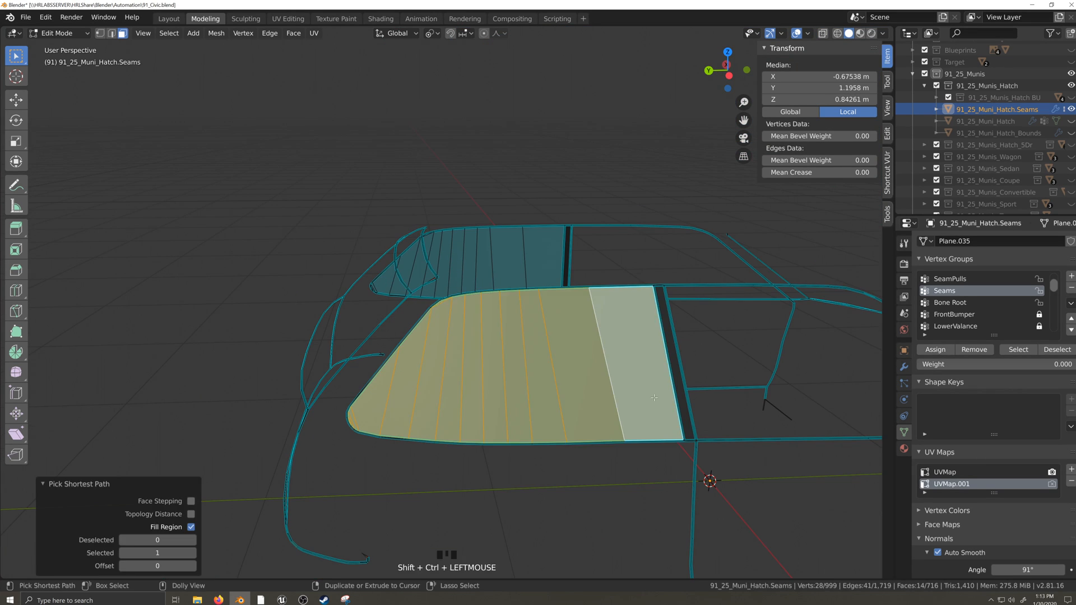
Add the pillar strip beside the window to the selection and mirror the selection across X with Extend enabled.
{"action": "scroll", "coordinate": [583, 399], "scroll_direction": "up", "scroll_amount": 5}
{"action": "key", "text": "grave"}
{"action": "scroll", "coordinate": [547, 400], "scroll_direction": "down", "scroll_amount": 4}
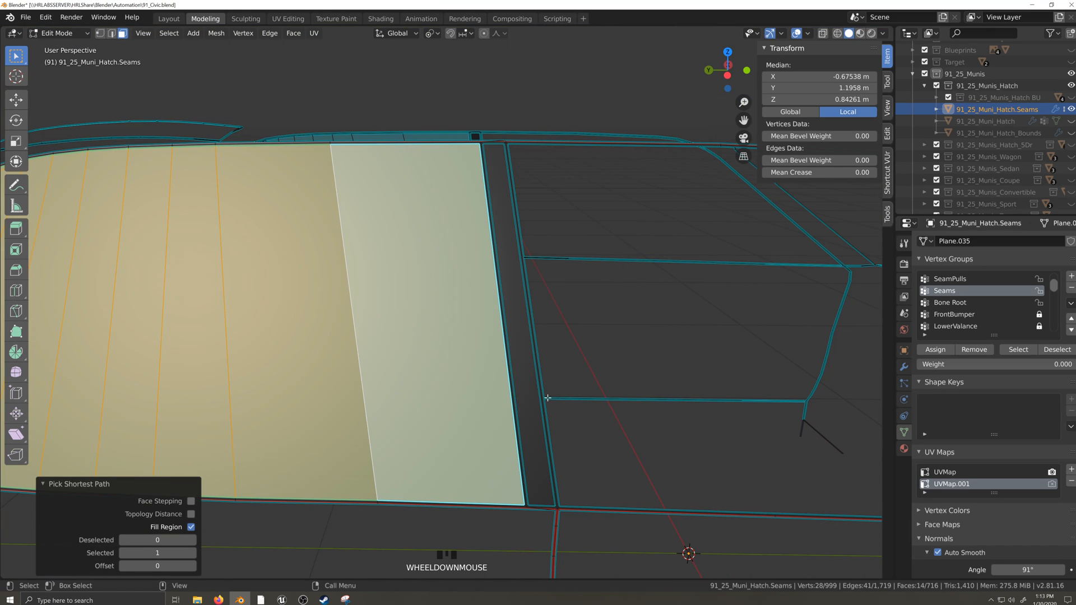
{"action": "left_click", "coordinate": [527, 367], "text": "shift"}
{"action": "key", "text": "shift+grave"}
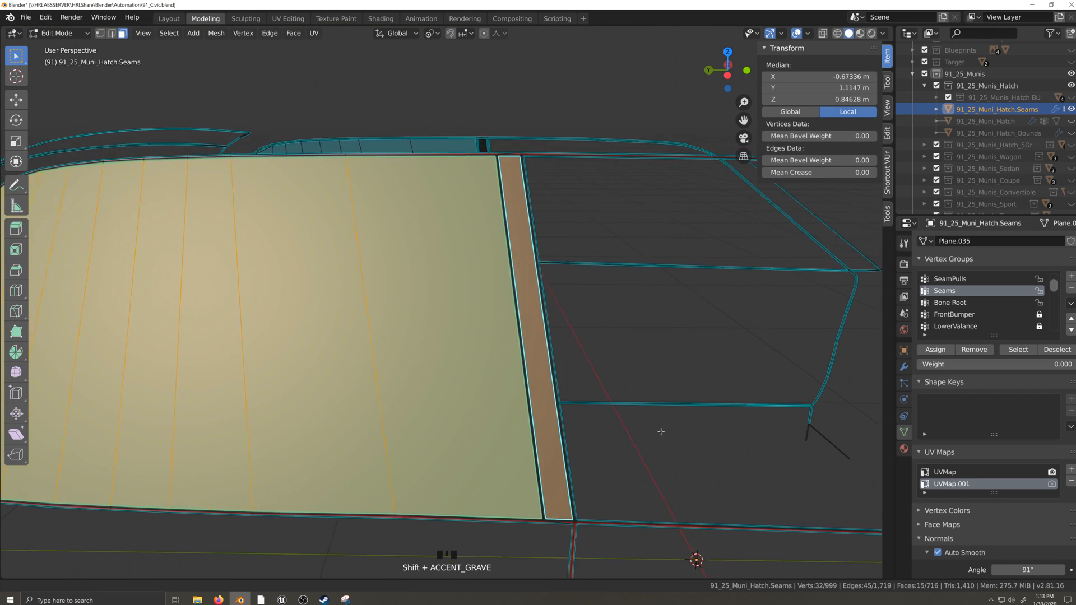
{"action": "scroll", "coordinate": [521, 412], "scroll_direction": "down", "scroll_amount": 3}
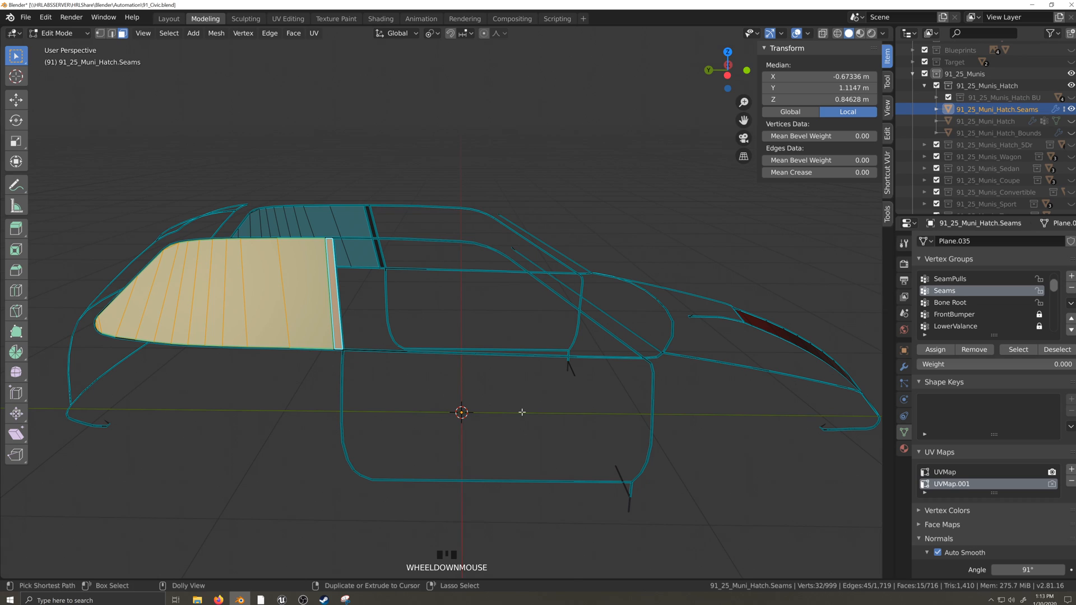
{"action": "key", "text": "ctrl+shift+m"}
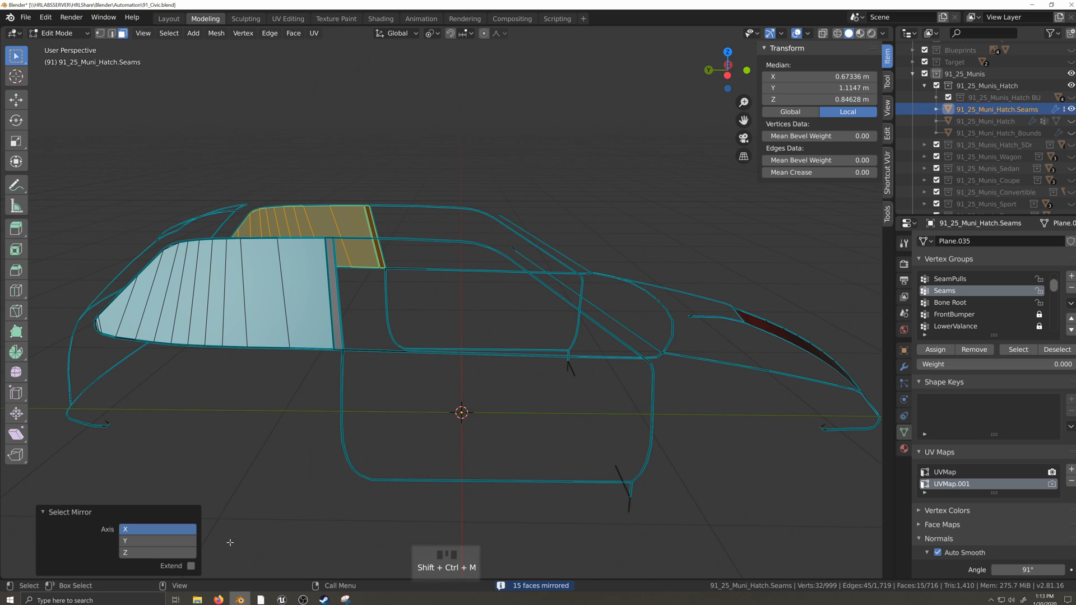
{"action": "left_click", "coordinate": [192, 566]}
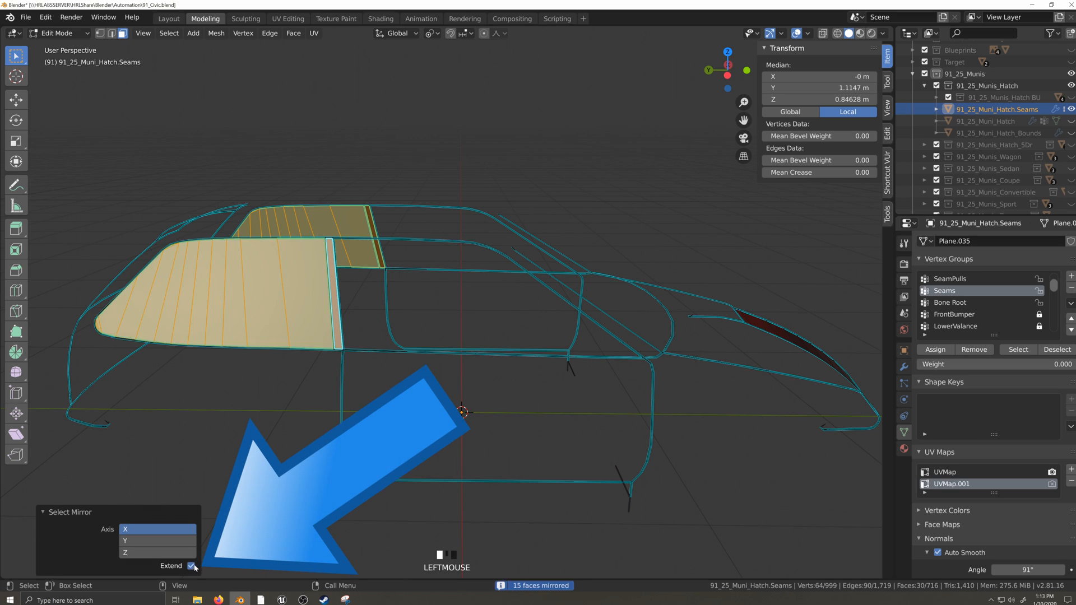
Add the full row of red faces across the car's front, between hood and bumper, to the selection.
{"action": "key", "text": "grave"}
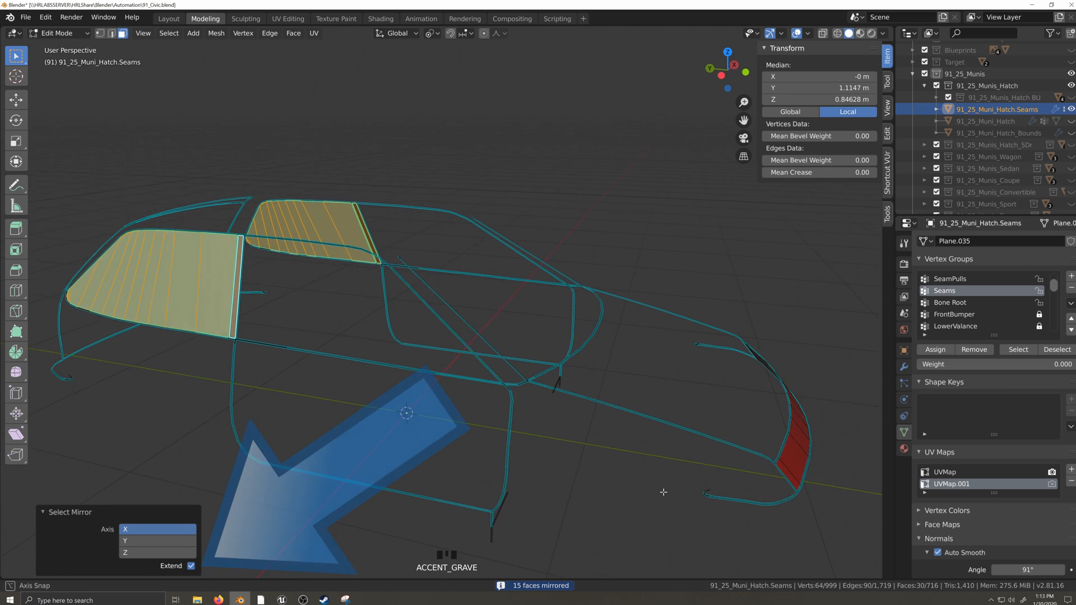
{"action": "key", "text": "shift+grave"}
{"action": "scroll", "coordinate": [588, 468], "scroll_direction": "up", "scroll_amount": 3}
{"action": "key", "text": "grave"}
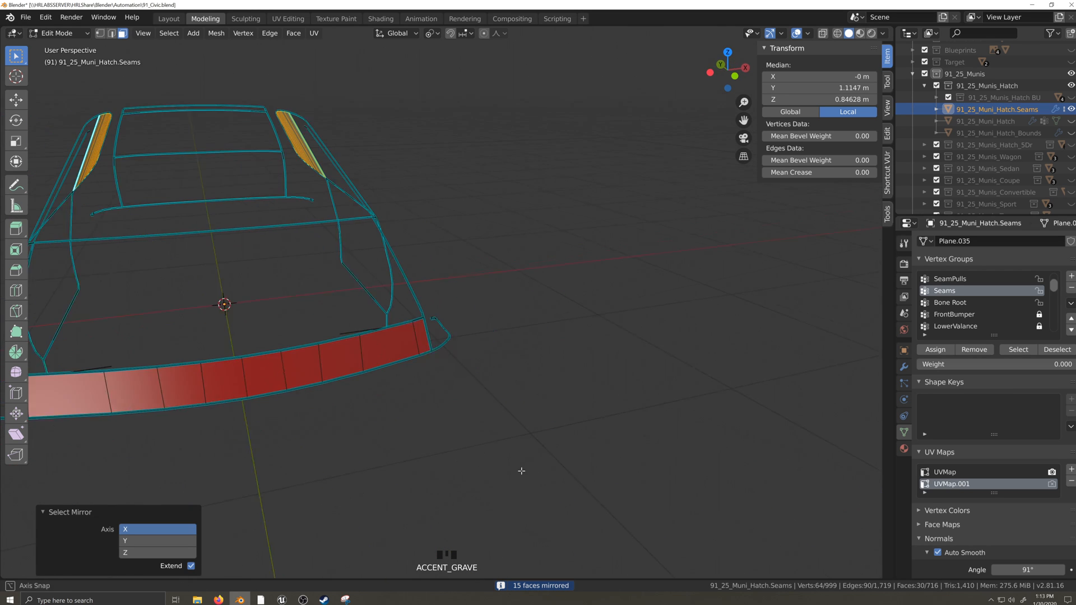
{"action": "key", "text": "shift+grave"}
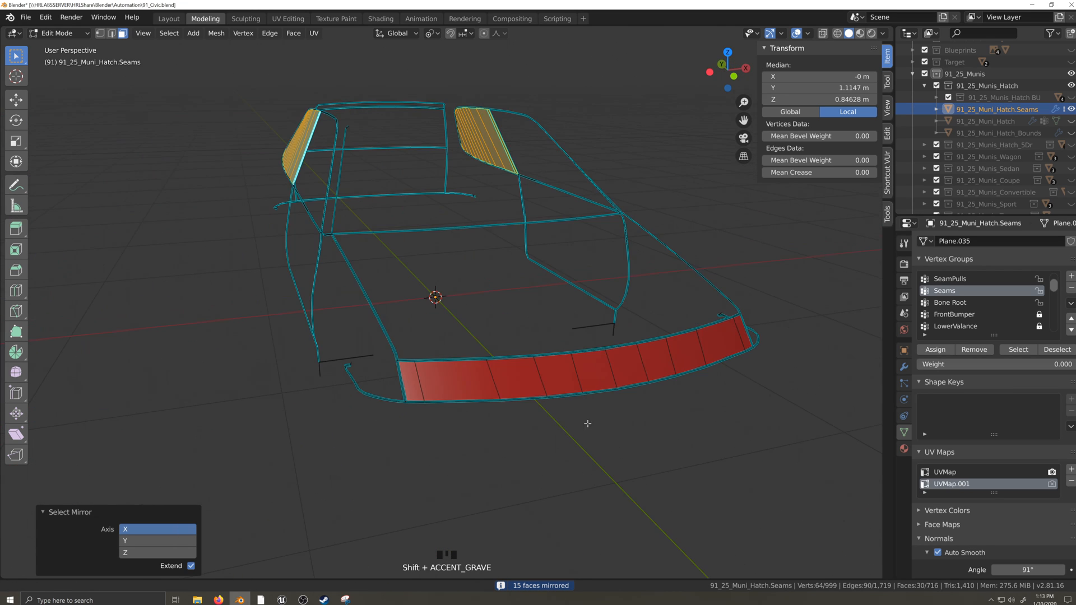
{"action": "left_click", "coordinate": [419, 393], "text": "shift"}
{"action": "left_click", "coordinate": [734, 330], "text": "ctrl+shift"}
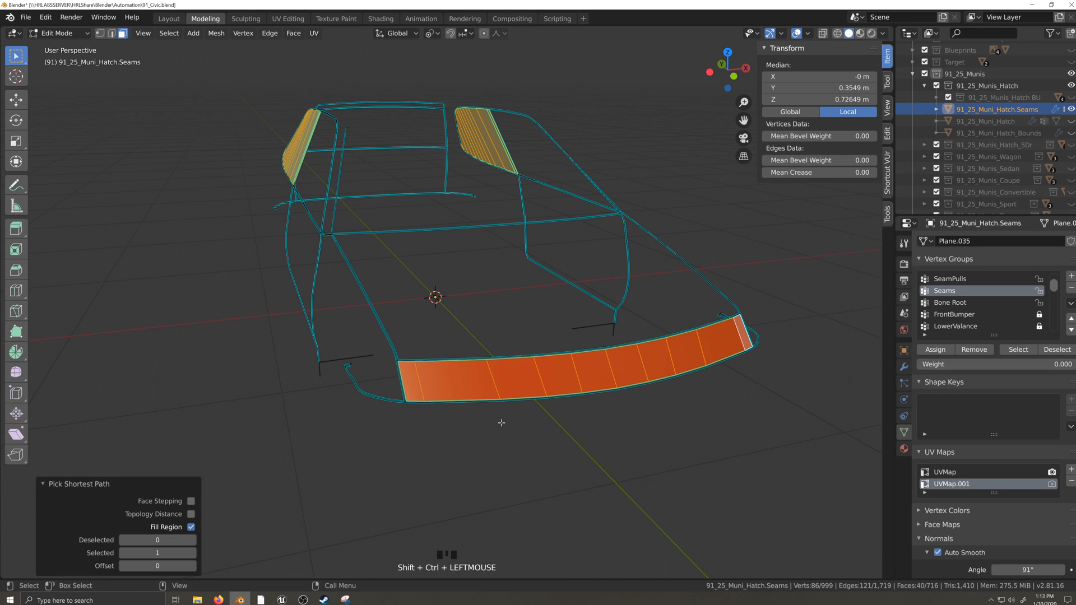
Add the stray faces below the front lower corners of both door seams to the selection and delete all selected faces.
{"action": "scroll", "coordinate": [734, 331], "scroll_direction": "down", "scroll_amount": 2}
{"action": "key", "text": "grave"}
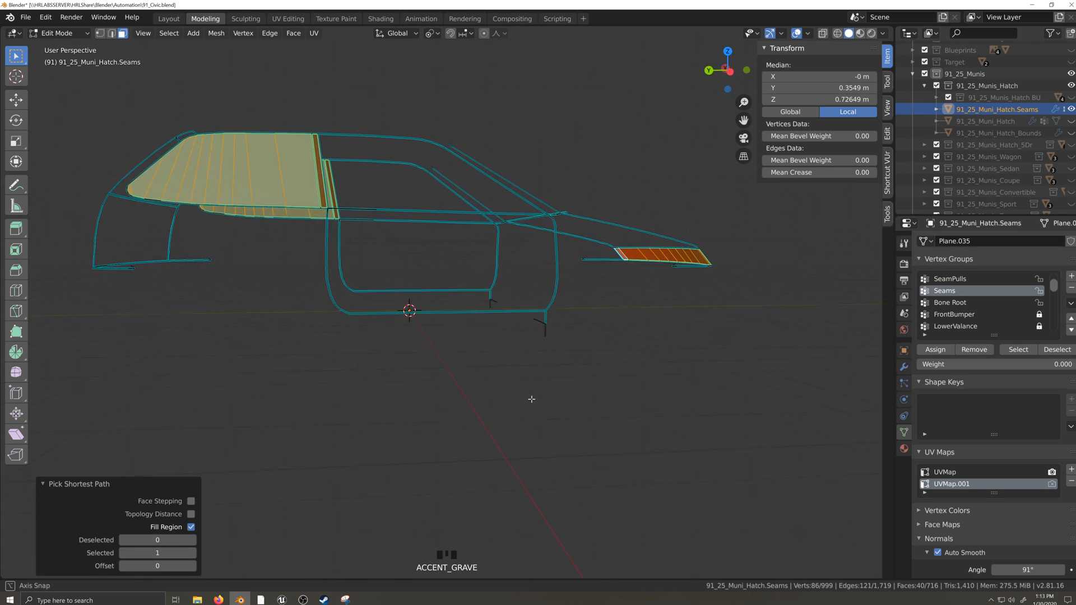
{"action": "scroll", "coordinate": [532, 291], "scroll_direction": "up", "scroll_amount": 4}
{"action": "left_click", "coordinate": [503, 260], "text": "shift"}
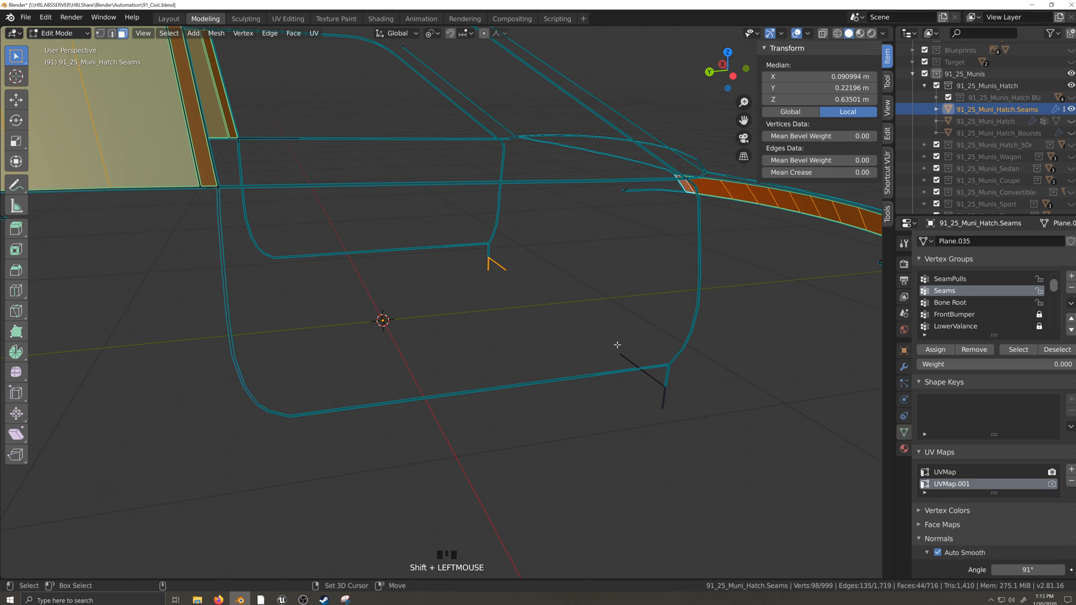
{"action": "left_click_drag", "start_coordinate": [679, 414], "coordinate": [682, 416], "text": "shift"}
{"action": "scroll", "coordinate": [679, 416], "scroll_direction": "down", "scroll_amount": 3}
{"action": "key", "text": "shift+grave"}
{"action": "key", "text": "grave"}
{"action": "scroll", "coordinate": [343, 433], "scroll_direction": "down", "scroll_amount": 2}
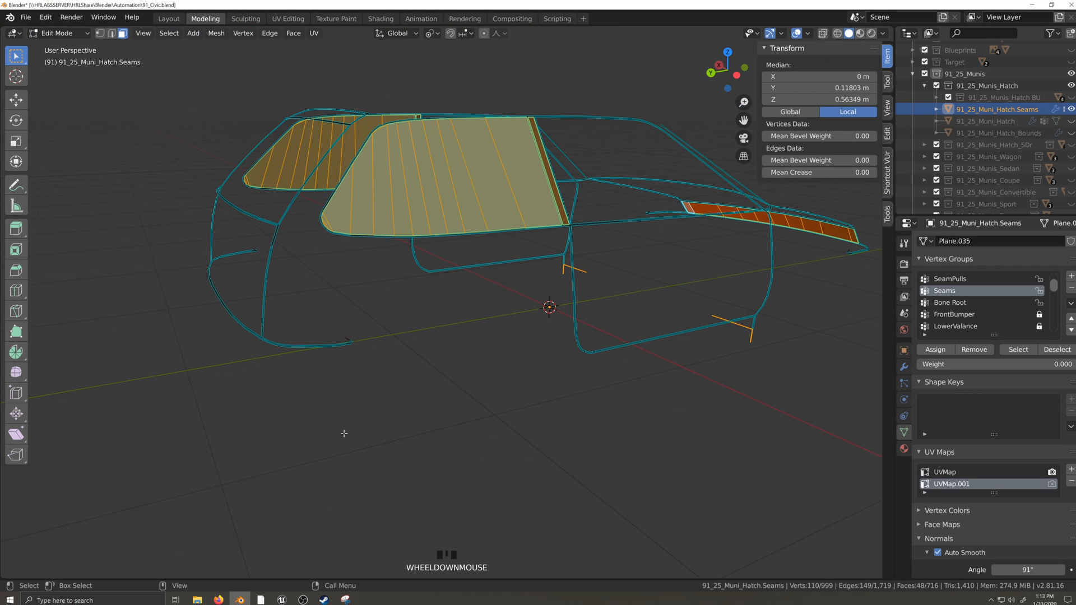
{"action": "key", "text": "x"}
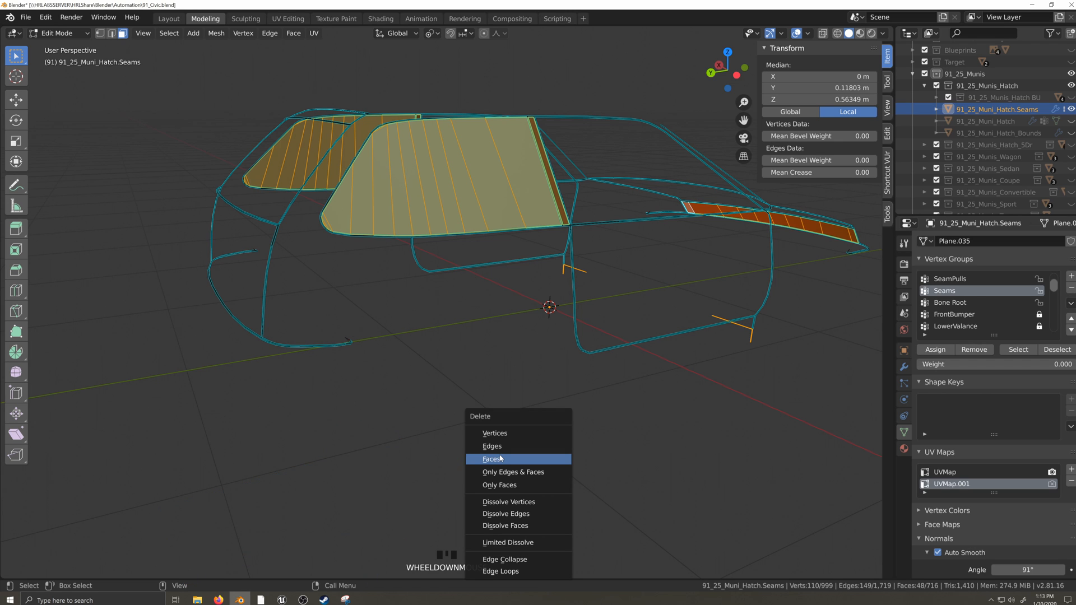
{"action": "left_click", "coordinate": [501, 458]}
Select all the remaining seam strips, clear the sharp marks from their edges and deselect everything.
{"action": "key", "text": "grave"}
{"action": "key", "text": "a"}
{"action": "key", "text": "q"}
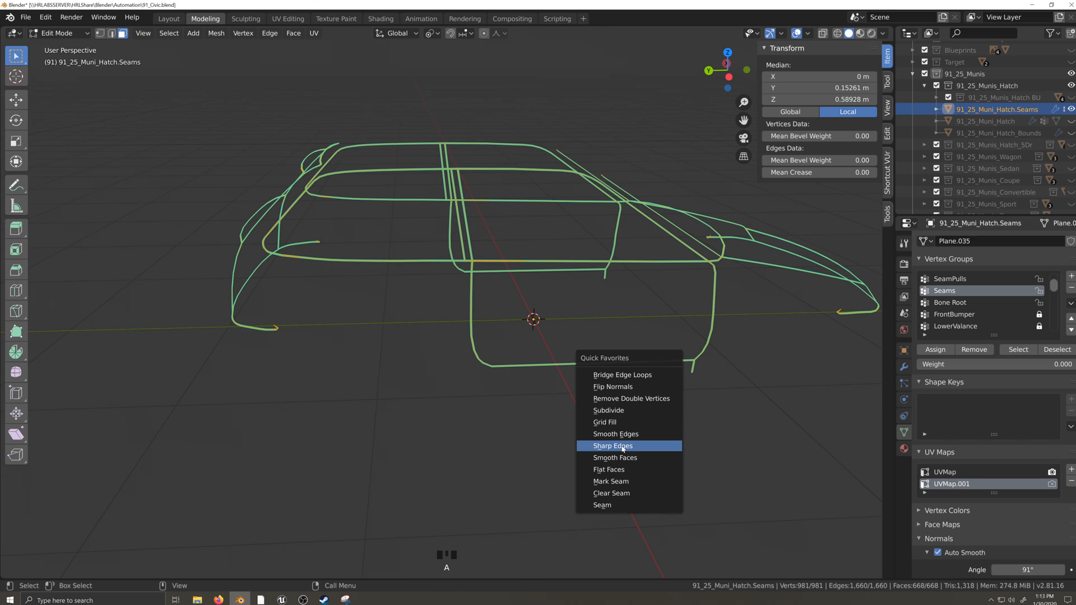
{"action": "left_click", "coordinate": [622, 448]}
{"action": "key", "text": "grave"}
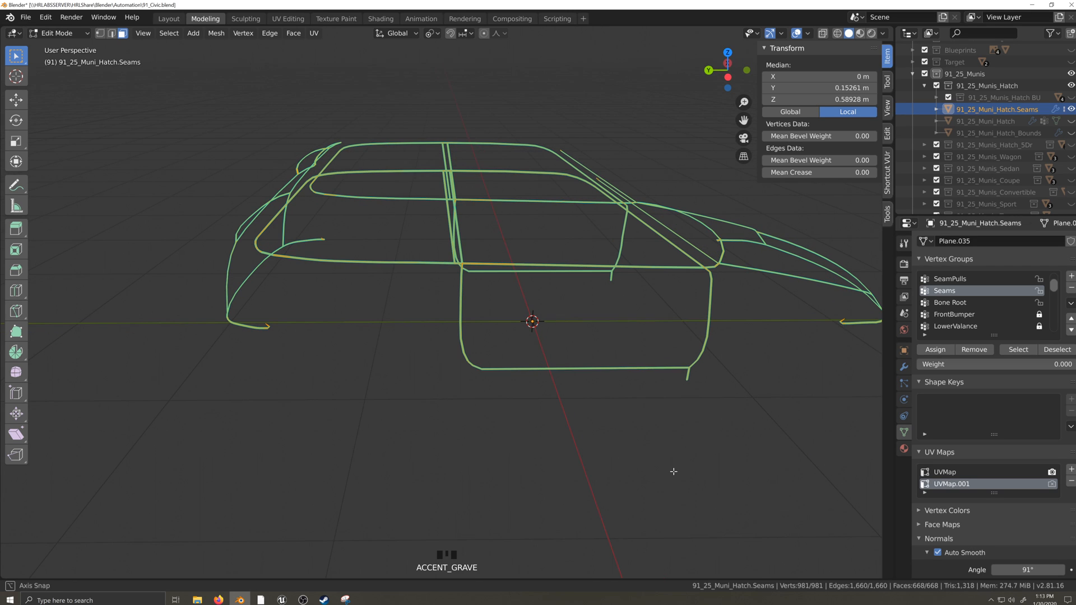
{"action": "key", "text": "q"}
{"action": "left_click", "coordinate": [642, 443]}
{"action": "left_click", "coordinate": [643, 466]}
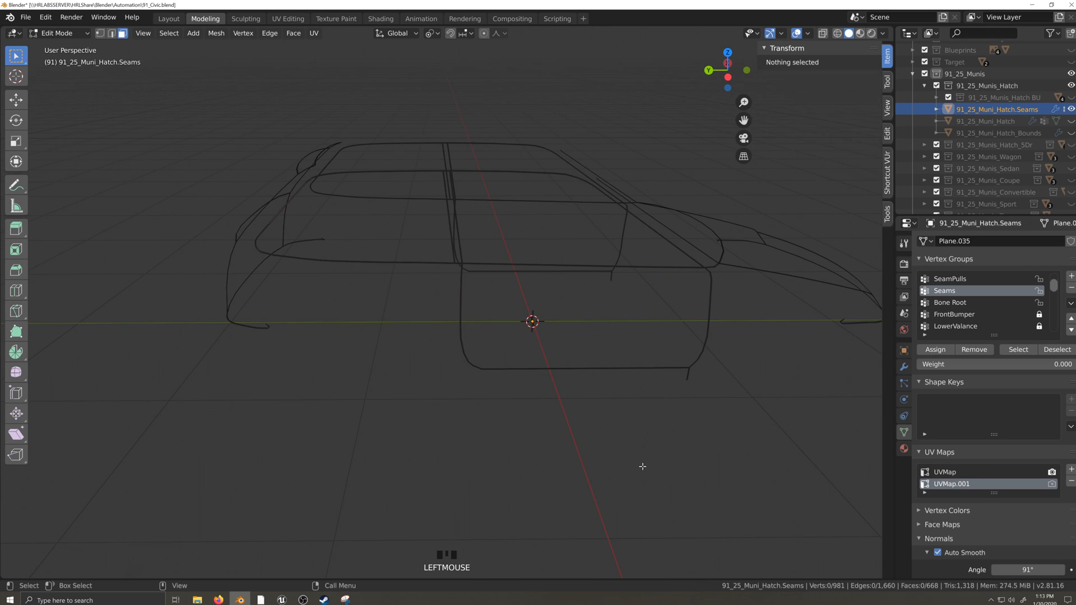
{"action": "key", "text": "grave"}
{"action": "key", "text": "shift+grave"}
{"action": "scroll", "coordinate": [521, 474], "scroll_direction": "up", "scroll_amount": 3}
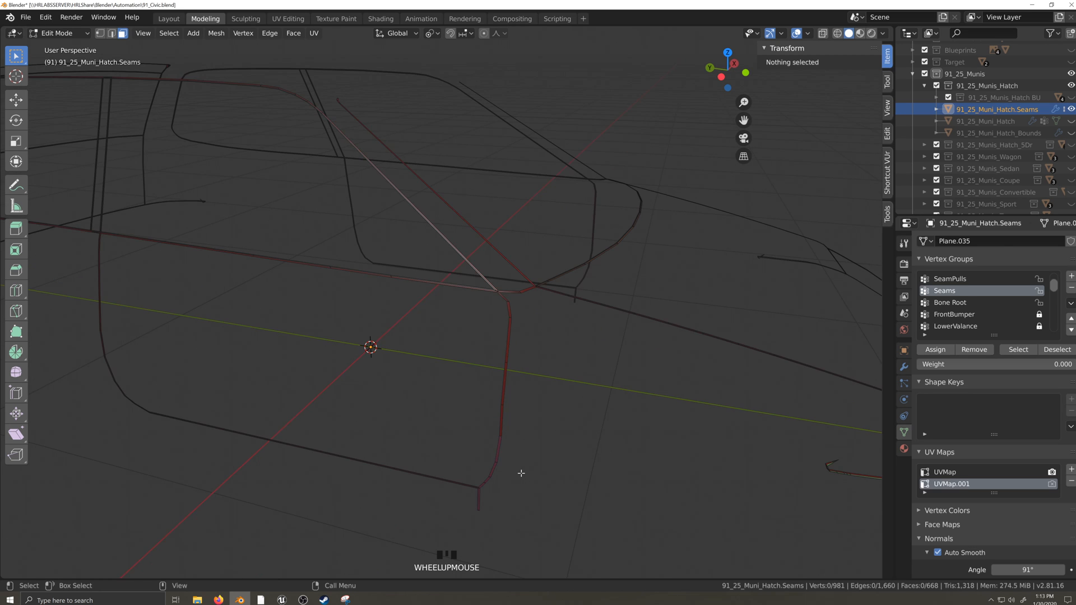
Select the two triangular filler faces at the windscreen seam's lower corner and extend the selection to linked and similar faces.
{"action": "key", "text": "grave"}
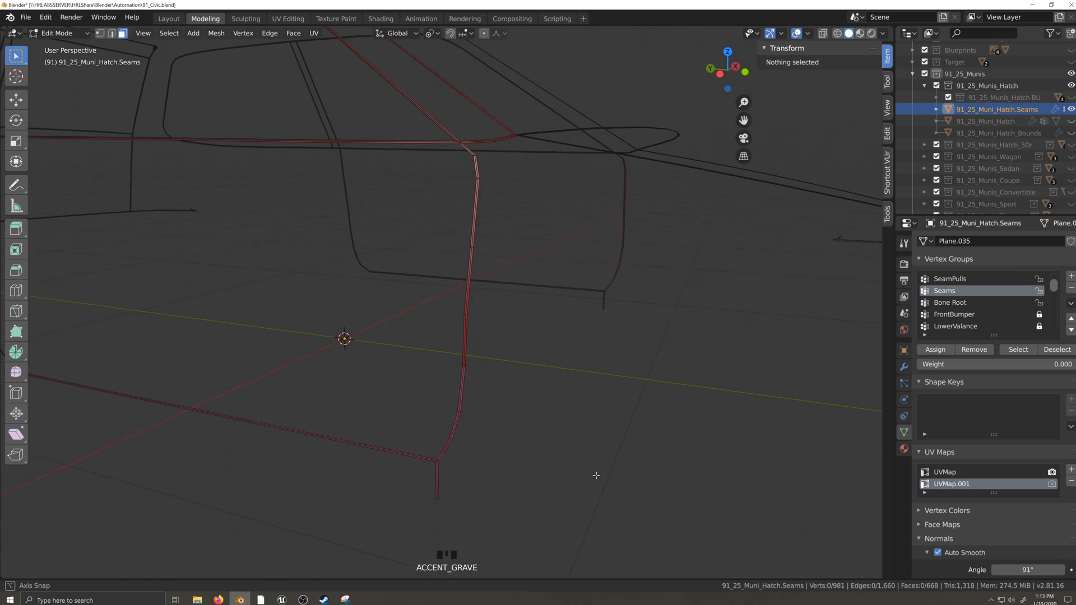
{"action": "scroll", "coordinate": [574, 471], "scroll_direction": "down", "scroll_amount": 4}
{"action": "key", "text": "grave"}
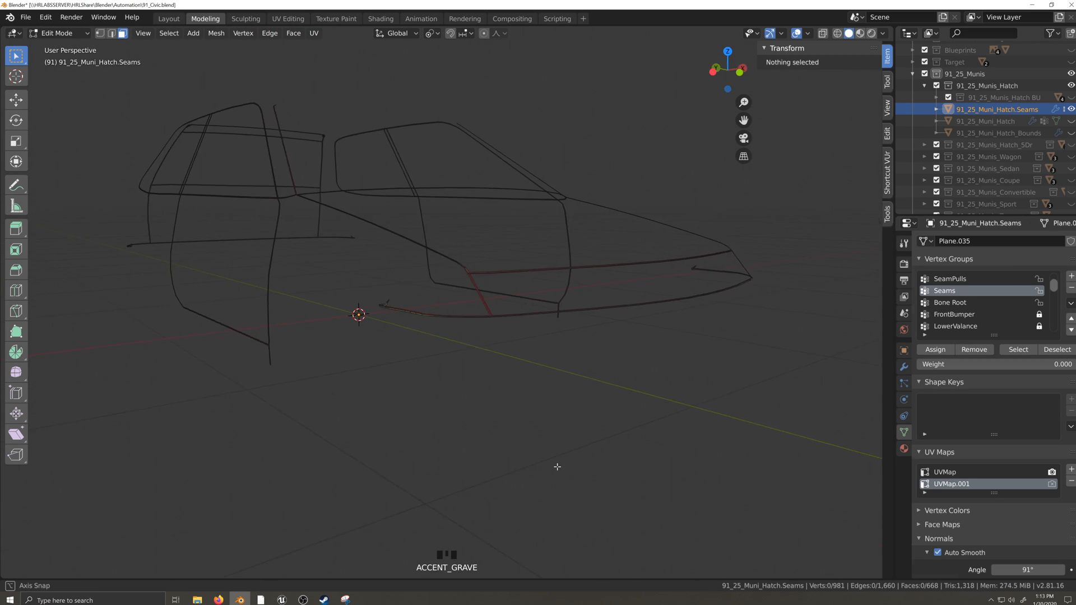
{"action": "key", "text": "shift+grave"}
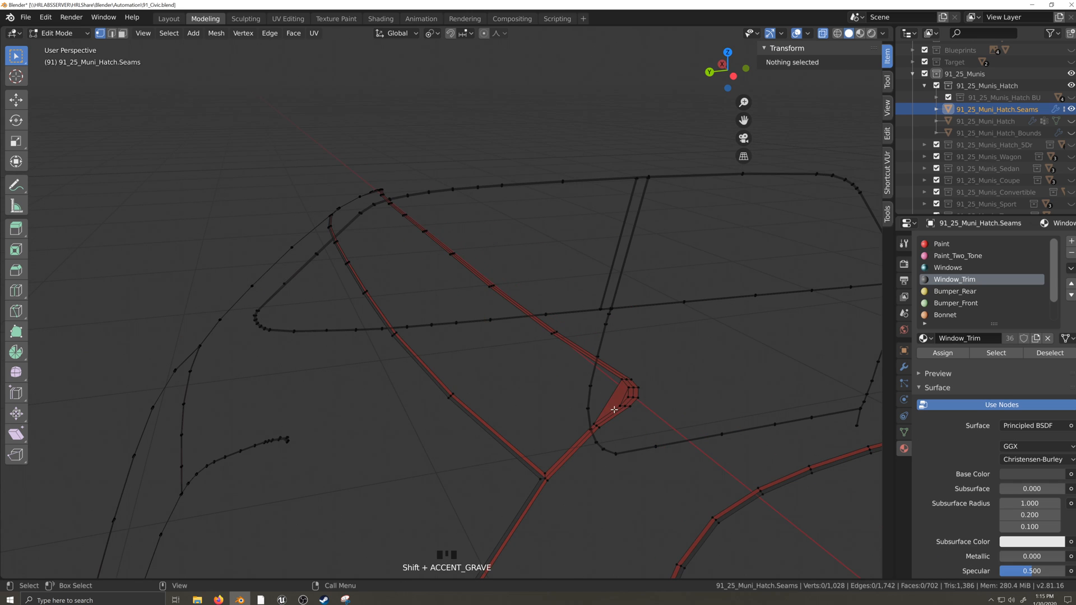
{"action": "key", "text": "3"}
{"action": "left_click", "coordinate": [624, 397]}
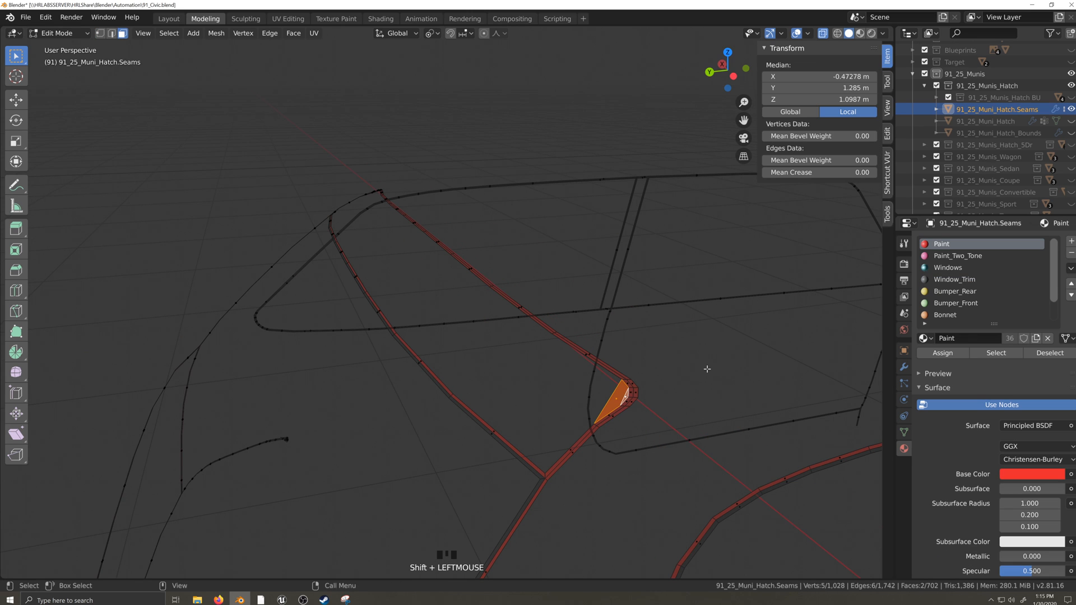
{"action": "key", "text": "ctrl+l"}
{"action": "key", "text": "shift+g"}
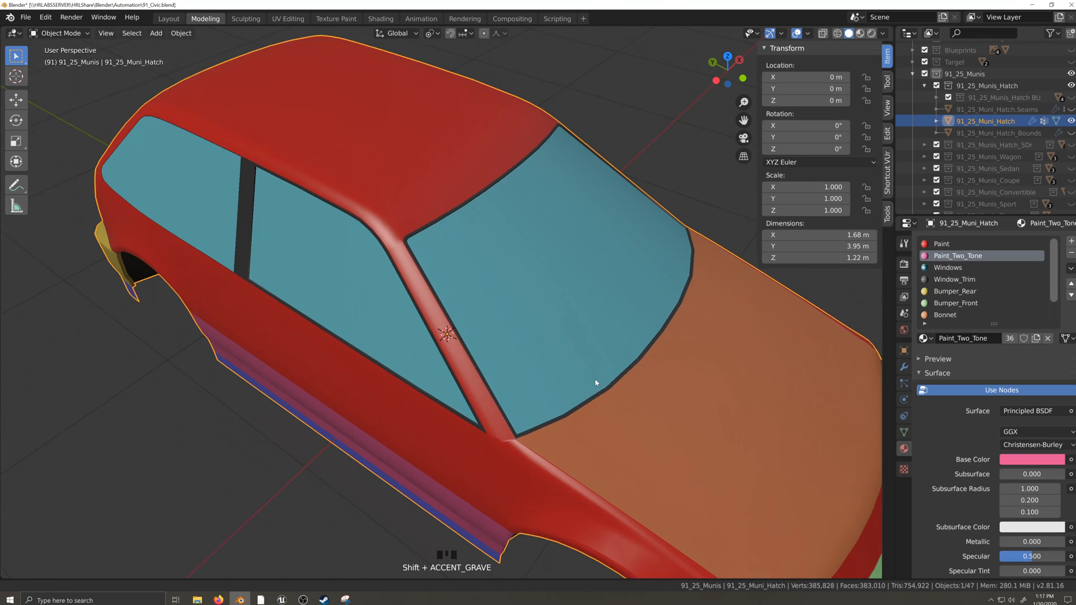
Enter Edit Mode on the 91_25_Muni_Hatch body and select the vertices of its Seams group.
{"action": "key", "text": "shift+grave"}
{"action": "scroll", "coordinate": [584, 448], "scroll_direction": "down", "scroll_amount": 3}
{"action": "key", "text": "grave"}
{"action": "key", "text": "Tab"}
{"action": "scroll", "coordinate": [597, 440], "scroll_direction": "down", "scroll_amount": 1}
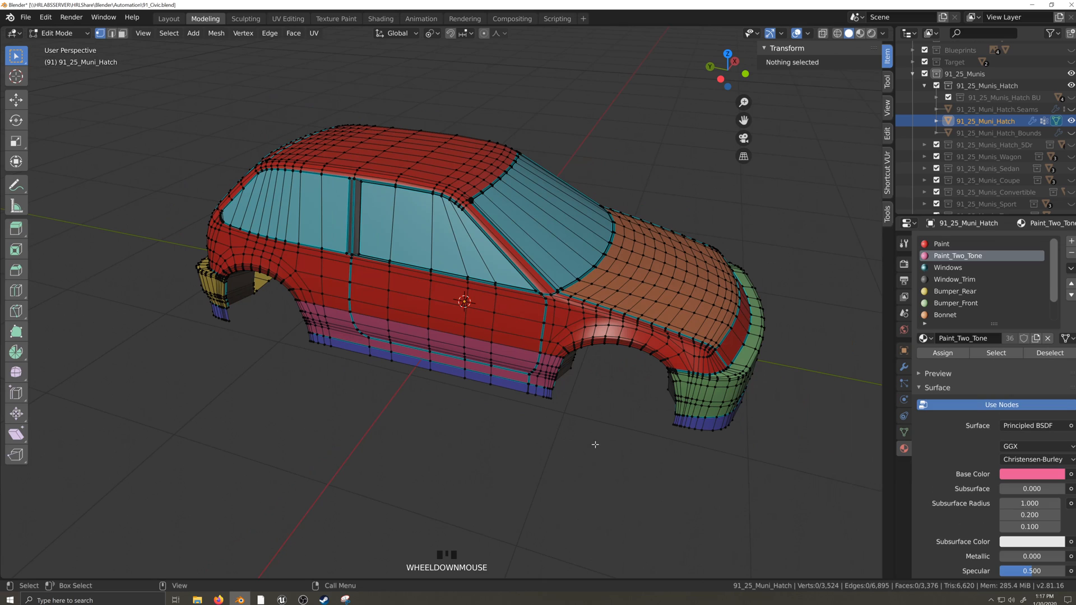
{"action": "left_click", "coordinate": [903, 431]}
{"action": "left_click", "coordinate": [944, 290]}
{"action": "left_click", "coordinate": [1018, 349]}
{"action": "key", "text": "ctrl+KP_3"}
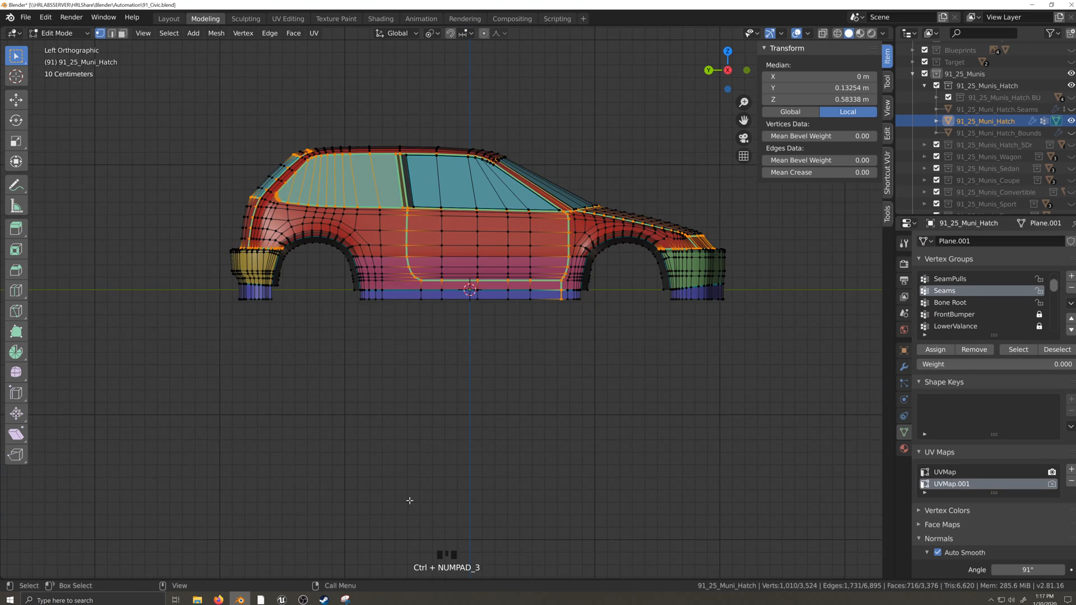
In face selection with X-ray on, deselect the glass faces at the rear side window's rear corners.
{"action": "key", "text": "3"}
{"action": "key", "text": "shift+grave"}
{"action": "scroll", "coordinate": [472, 454], "scroll_direction": "up", "scroll_amount": 12}
{"action": "key", "text": "shift+grave"}
{"action": "scroll", "coordinate": [402, 435], "scroll_direction": "up", "scroll_amount": 2}
{"action": "key", "text": "alt+z"}
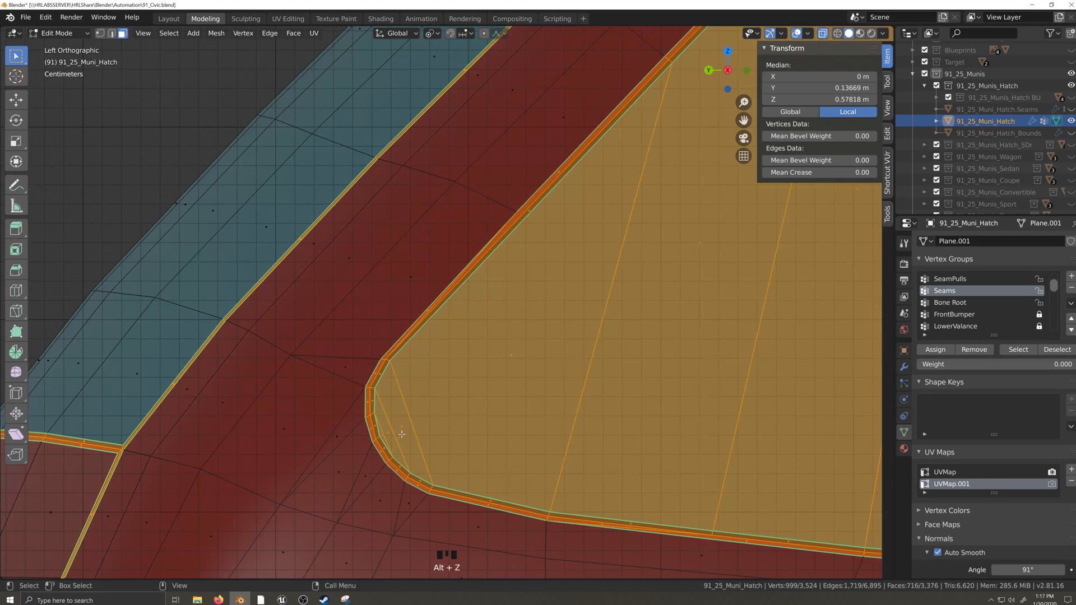
{"action": "left_click_drag", "start_coordinate": [384, 431], "coordinate": [413, 420], "text": "ctrl"}
{"action": "left_click_drag", "start_coordinate": [488, 375], "coordinate": [549, 331], "text": "ctrl"}
{"action": "scroll", "coordinate": [583, 312], "scroll_direction": "down", "scroll_amount": 4}
{"action": "scroll", "coordinate": [543, 297], "scroll_direction": "up", "scroll_amount": 4}
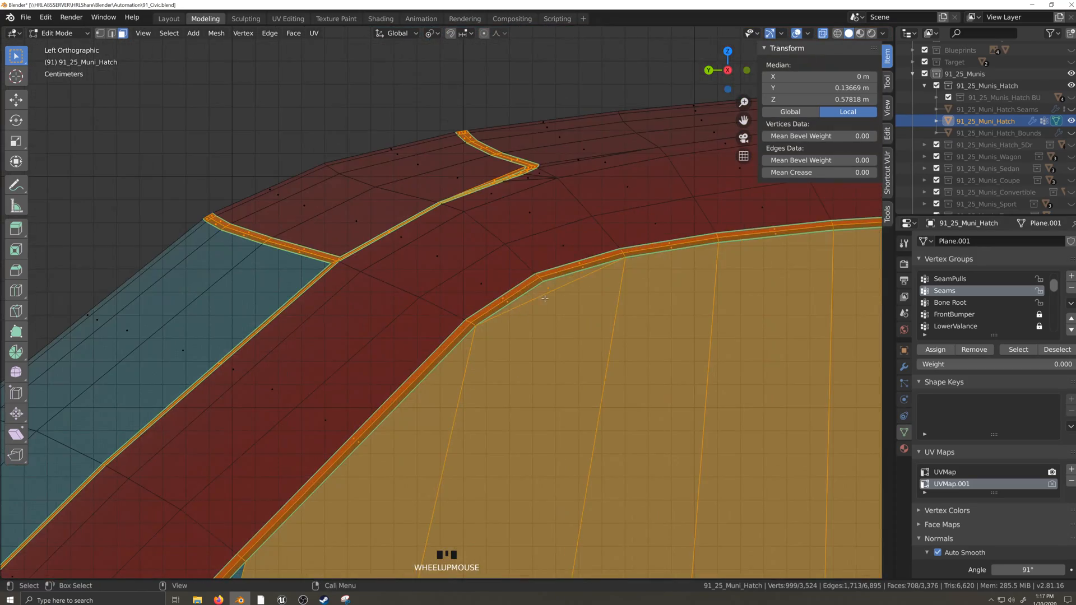
{"action": "left_click_drag", "start_coordinate": [566, 289], "coordinate": [605, 263], "text": "ctrl"}
Deselect the remaining rear side glass faces and the wide strip on the pillar between the side windows.
{"action": "scroll", "coordinate": [454, 451], "scroll_direction": "down", "scroll_amount": 6}
{"action": "left_click_drag", "start_coordinate": [426, 452], "coordinate": [387, 423], "text": "ctrl"}
{"action": "left_click_drag", "start_coordinate": [434, 395], "coordinate": [772, 453], "text": "ctrl"}
{"action": "middle_click_drag", "start_coordinate": [772, 452], "coordinate": [438, 465], "text": "shift"}
{"action": "scroll", "coordinate": [465, 443], "scroll_direction": "up", "scroll_amount": 2}
{"action": "left_click_drag", "start_coordinate": [503, 413], "coordinate": [573, 458], "text": "ctrl"}
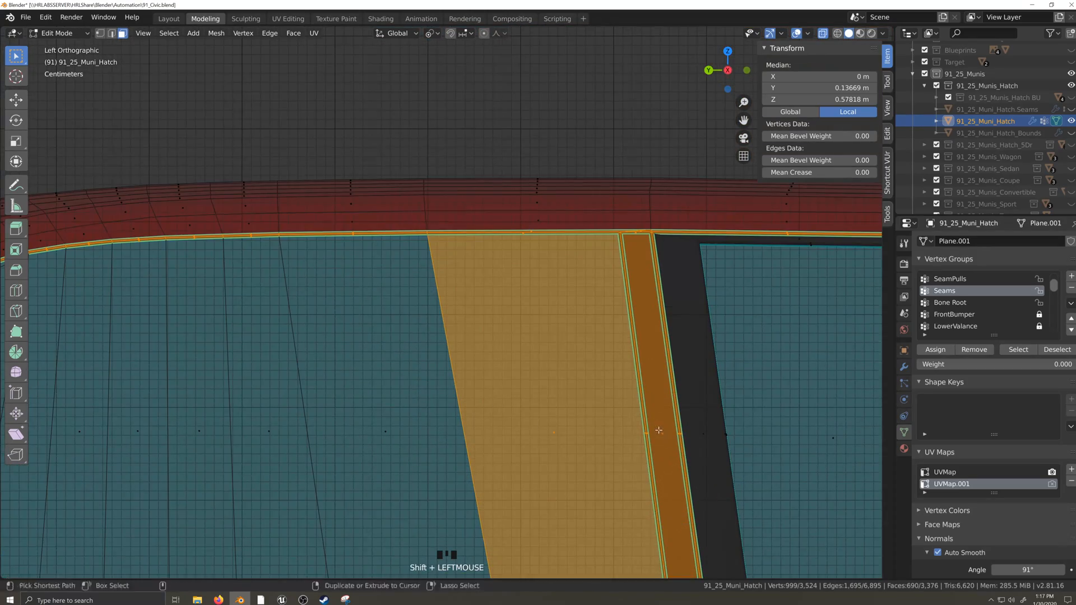
{"action": "left_click_drag", "start_coordinate": [657, 428], "coordinate": [669, 441], "text": "ctrl"}
{"action": "left_click_drag", "start_coordinate": [572, 418], "coordinate": [538, 448], "text": "ctrl"}
Deselect the stray faces around the front lower corner of the door seams.
{"action": "scroll", "coordinate": [582, 448], "scroll_direction": "down", "scroll_amount": 8}
{"action": "middle_click_drag", "start_coordinate": [725, 496], "coordinate": [437, 352], "text": "shift"}
{"action": "scroll", "coordinate": [482, 415], "scroll_direction": "up", "scroll_amount": 5}
{"action": "scroll", "coordinate": [538, 499], "scroll_direction": "down", "scroll_amount": 2}
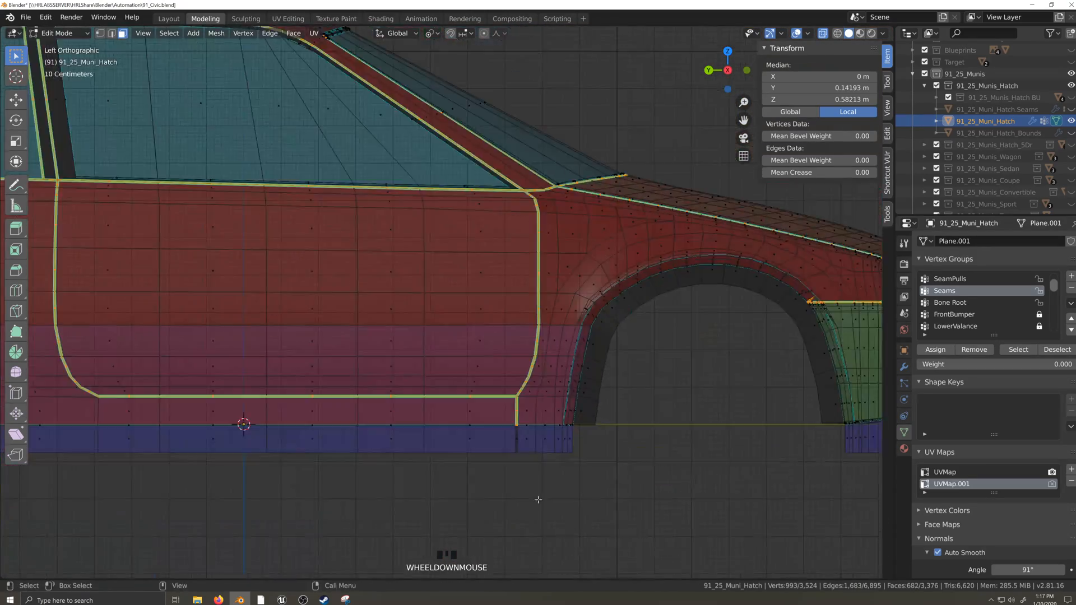
{"action": "key", "text": "grave"}
{"action": "left_click", "coordinate": [644, 517]}
{"action": "key", "text": "ctrl+z"}
{"action": "key", "text": "grave"}
{"action": "left_click", "coordinate": [613, 489], "text": "shift"}
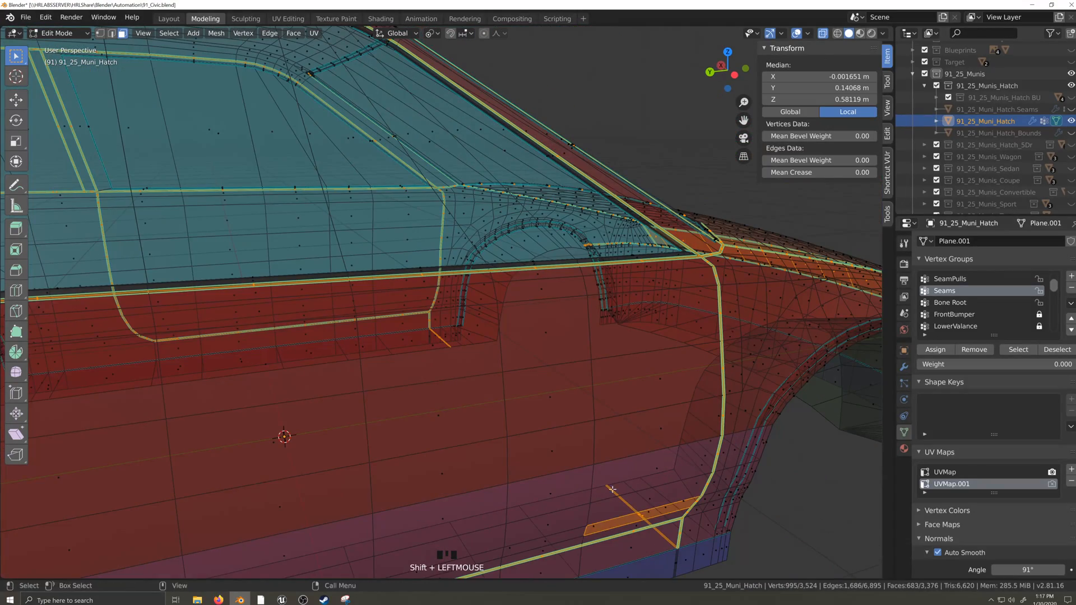
{"action": "left_click", "coordinate": [612, 489], "text": "ctrl"}
{"action": "scroll", "coordinate": [561, 477], "scroll_direction": "down", "scroll_amount": 5}
Deselect the row of red faces across the car's front between the hood and the front bumper.
{"action": "key", "text": "grave"}
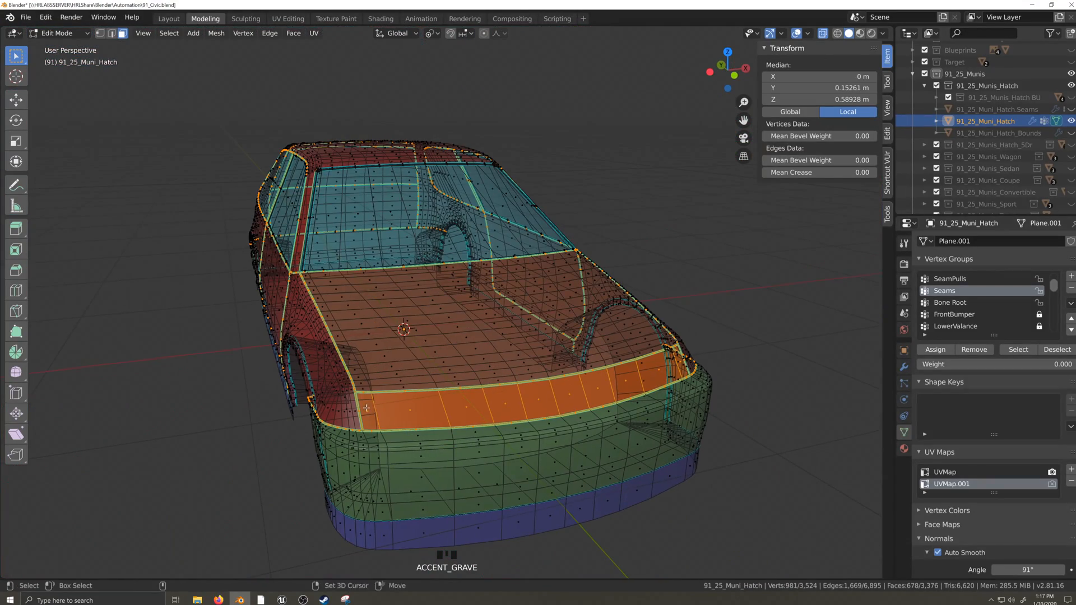
{"action": "left_click", "coordinate": [404, 409], "text": "ctrl"}
{"action": "key", "text": "grave"}
{"action": "left_click_drag", "start_coordinate": [291, 397], "coordinate": [375, 419], "text": "ctrl"}
{"action": "left_click_drag", "start_coordinate": [388, 403], "coordinate": [507, 429], "text": "ctrl"}
{"action": "left_click", "coordinate": [524, 424], "text": "ctrl"}
Deselect the small filler faces inside the rounded corners of the seam at the rear of the roof.
{"action": "key", "text": "grave"}
{"action": "left_click", "coordinate": [425, 439], "text": "ctrl"}
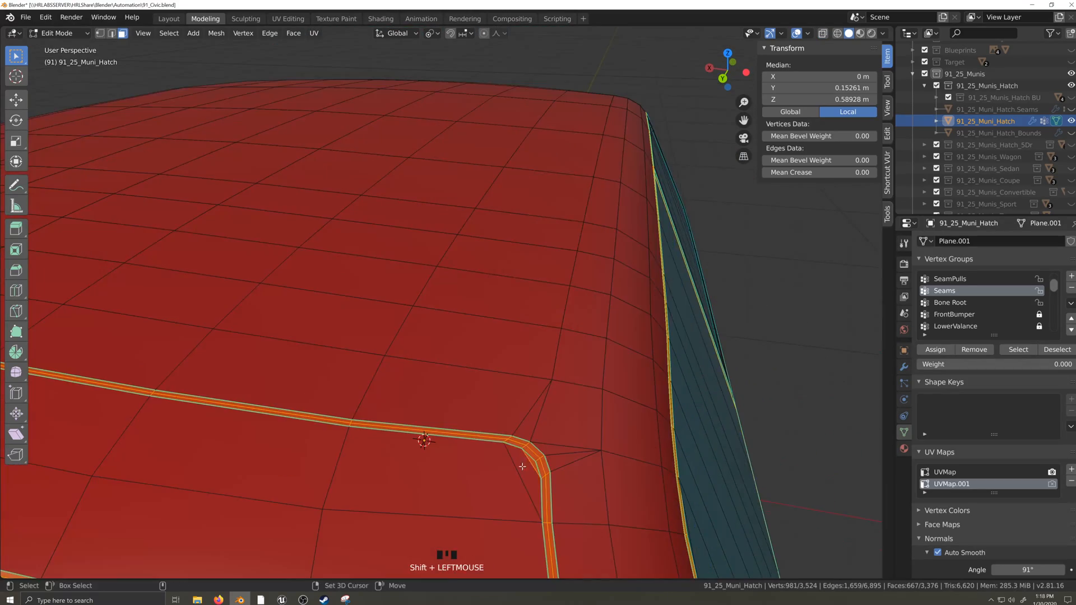
{"action": "key", "text": "grave"}
{"action": "left_click", "coordinate": [421, 437], "text": "ctrl"}
{"action": "scroll", "coordinate": [437, 465], "scroll_direction": "down", "scroll_amount": 6}
{"action": "middle_click_drag", "start_coordinate": [448, 465], "coordinate": [335, 468]}
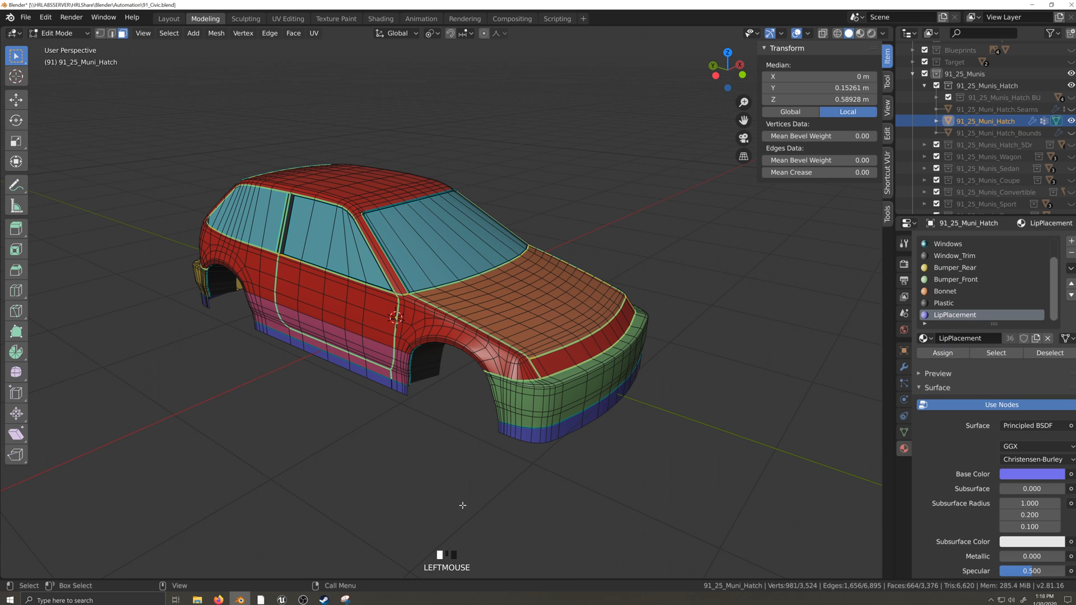
Return to Object Mode and hide the hatch body briefly to compare it with the separate seams, showing it again.
{"action": "key", "text": "Tab"}
{"action": "scroll", "coordinate": [422, 505], "scroll_direction": "up", "scroll_amount": 5}
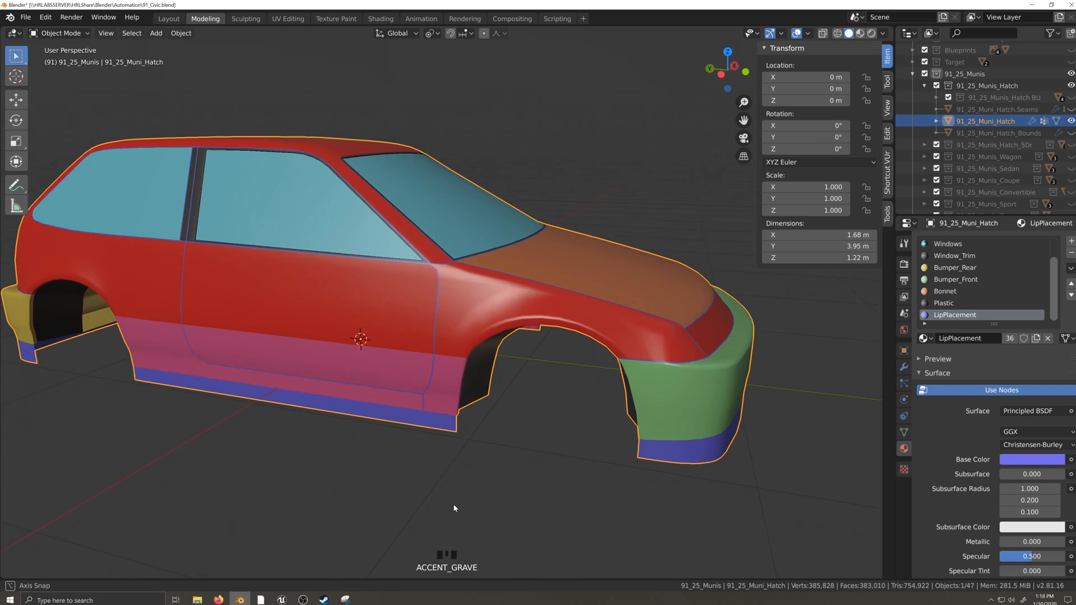
{"action": "left_click", "coordinate": [1071, 121]}
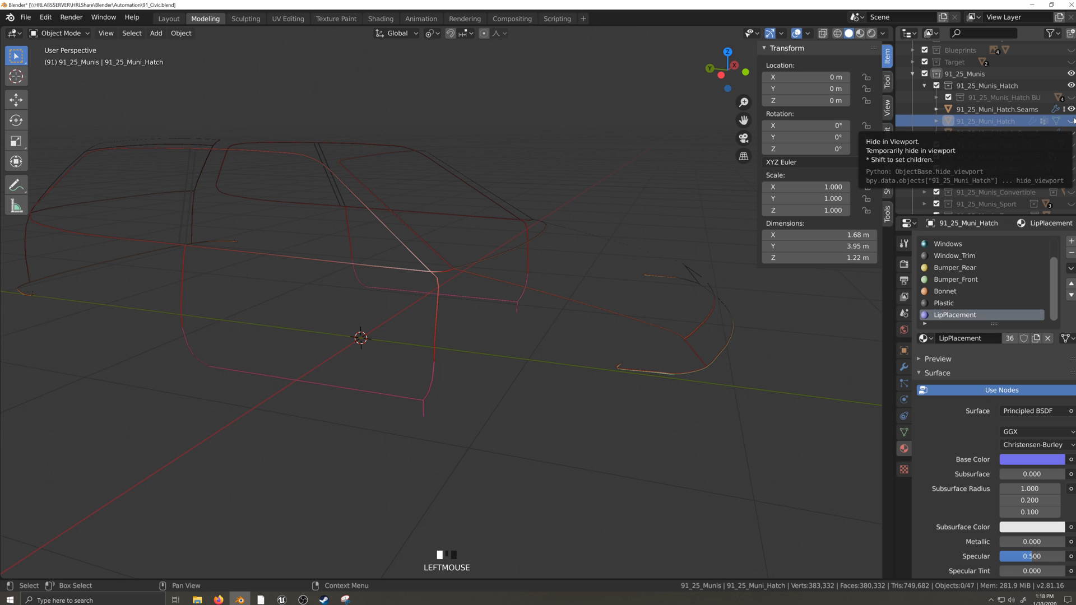
{"action": "left_click", "coordinate": [1070, 121]}
{"action": "scroll", "coordinate": [558, 391], "scroll_direction": "down", "scroll_amount": 2}
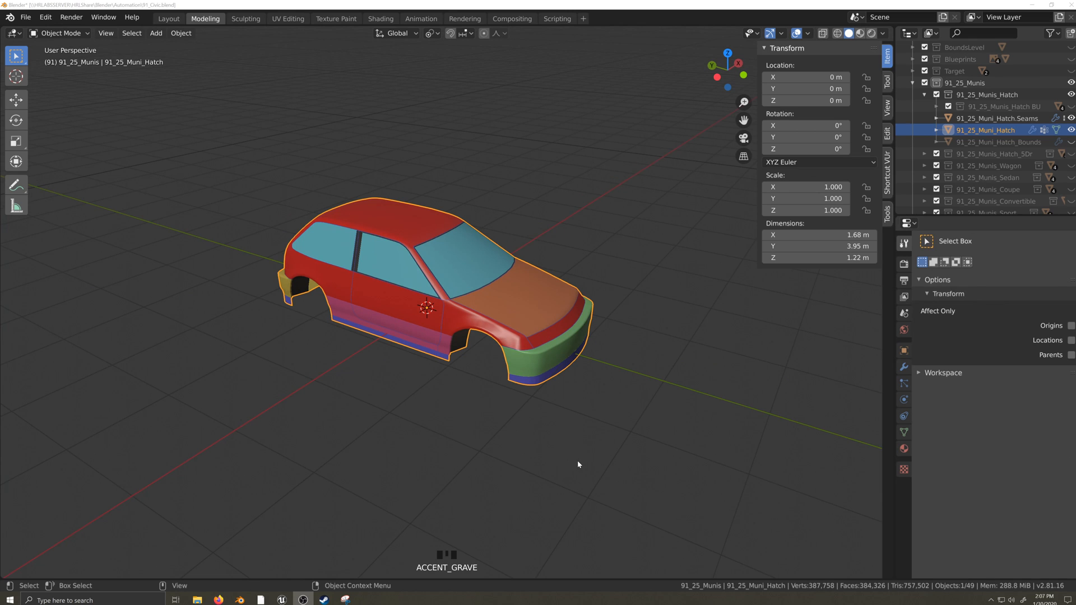
Hide the hatch body, show the 91_25_Munis_Hatch_5Dr collection and hide its body so only its seams remain.
{"action": "scroll", "coordinate": [905, 199], "scroll_direction": "down", "scroll_amount": 3}
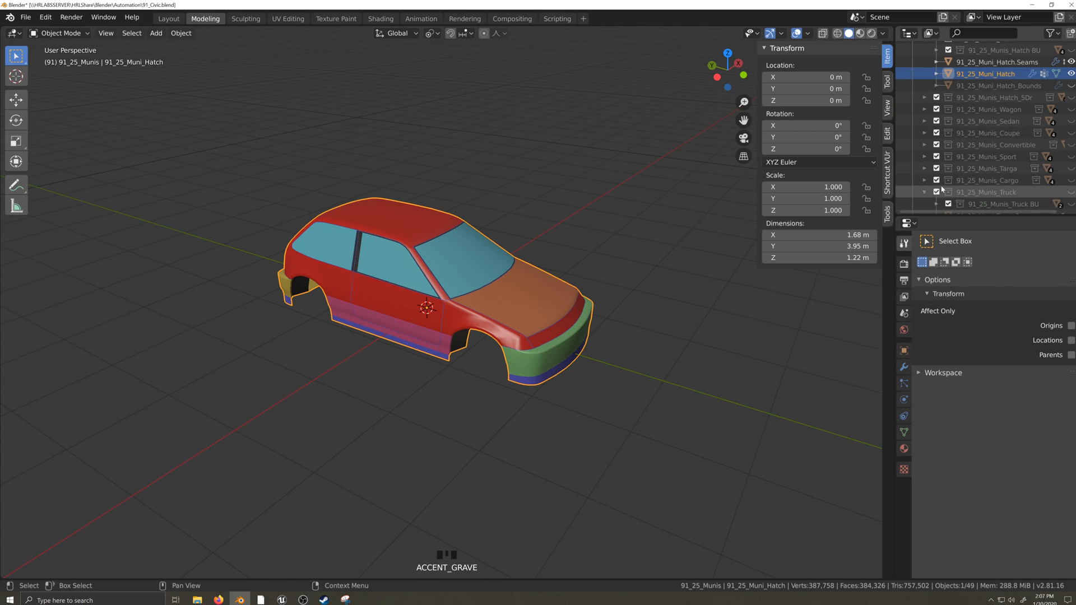
{"action": "scroll", "coordinate": [943, 189], "scroll_direction": "down", "scroll_amount": 3}
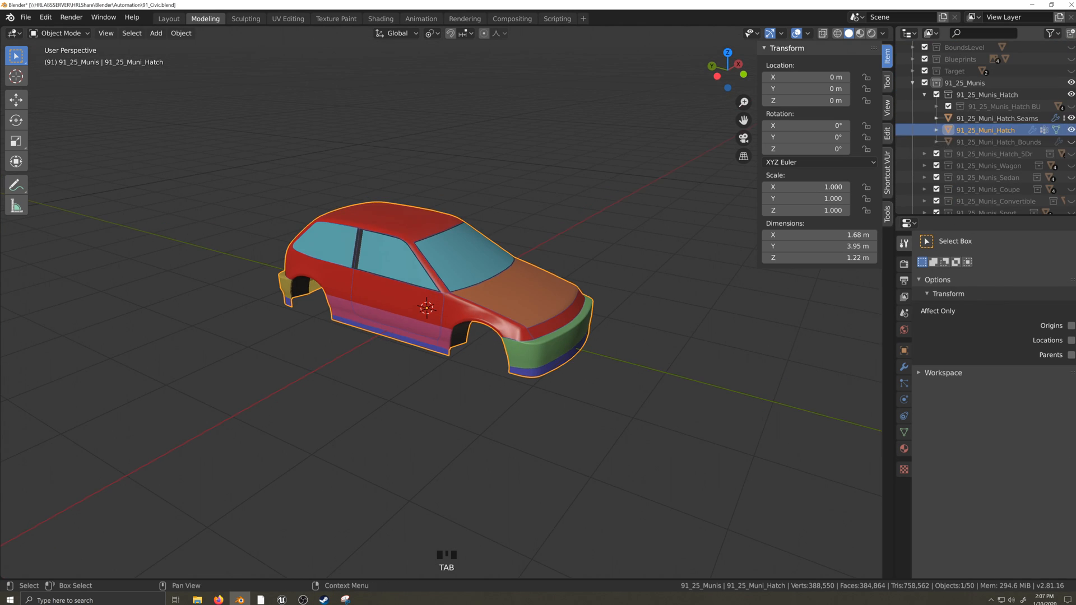
{"action": "left_click", "coordinate": [1071, 130]}
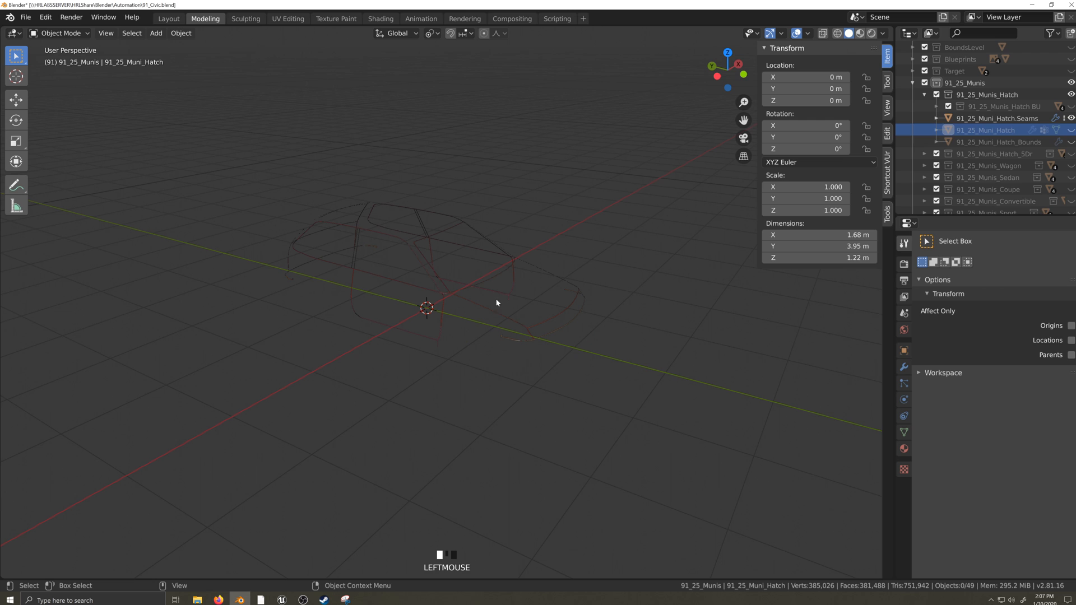
{"action": "left_click", "coordinate": [924, 95]}
{"action": "left_click", "coordinate": [924, 106]}
{"action": "left_click", "coordinate": [1071, 106]}
{"action": "left_click", "coordinate": [1070, 142]}
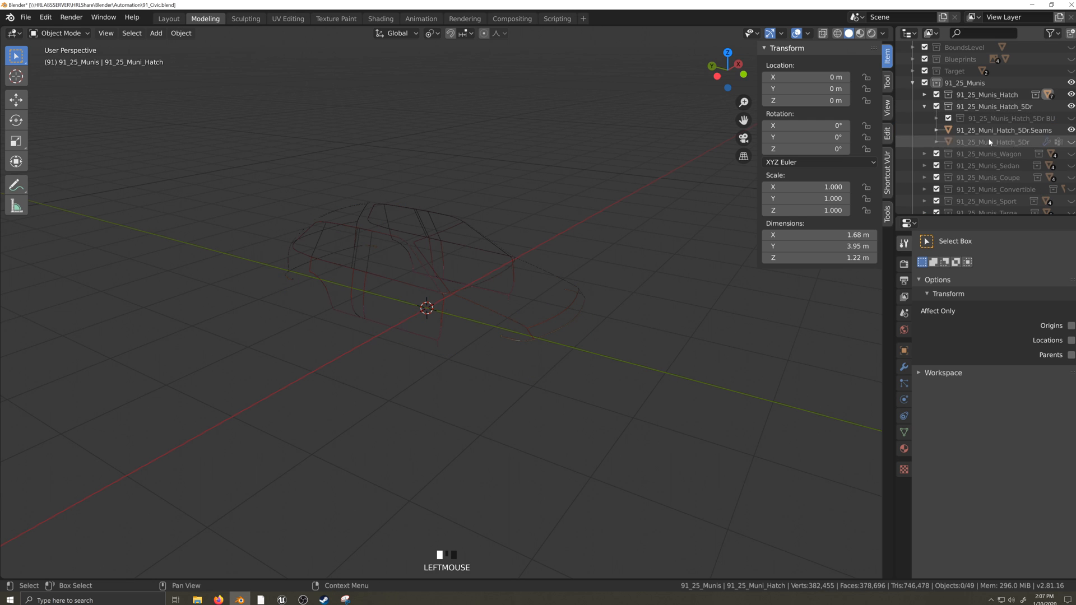
{"action": "left_click", "coordinate": [924, 106]}
Show the 91_25_Munis_Wagon collection, hiding its body and showing only 91_25_Muni_Wagon.Seams.
{"action": "left_click", "coordinate": [1071, 119]}
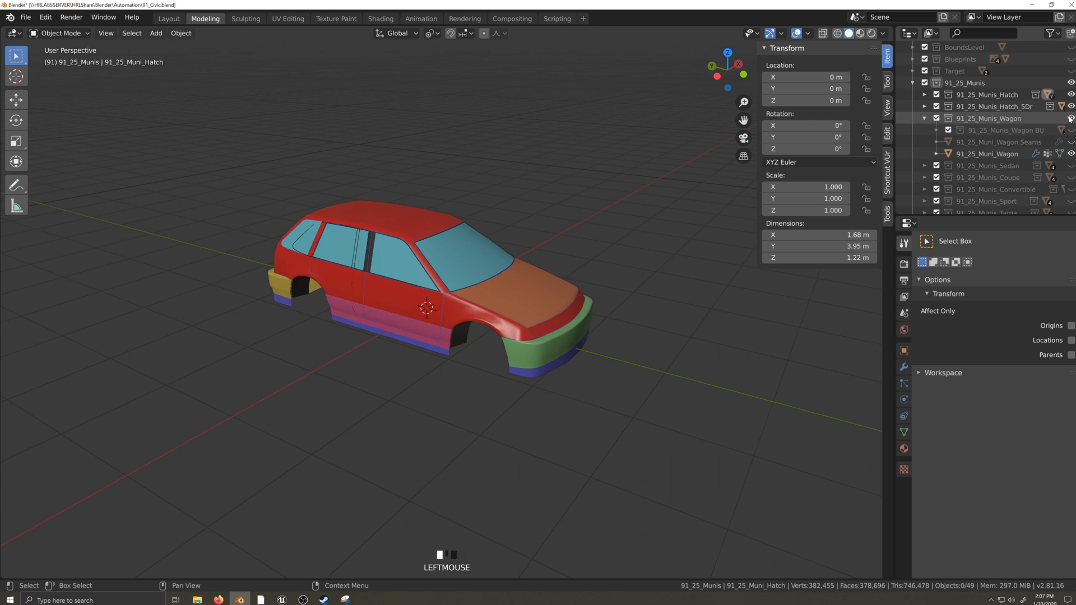
{"action": "left_click", "coordinate": [1071, 154]}
{"action": "left_click", "coordinate": [1071, 141]}
{"action": "left_click", "coordinate": [923, 118]}
Show the 91_25_Munis_Sedan collection, hiding its body and showing only 91_25_Muni_Sedan.Seams.
{"action": "left_click", "coordinate": [924, 130]}
{"action": "left_click", "coordinate": [1071, 130]}
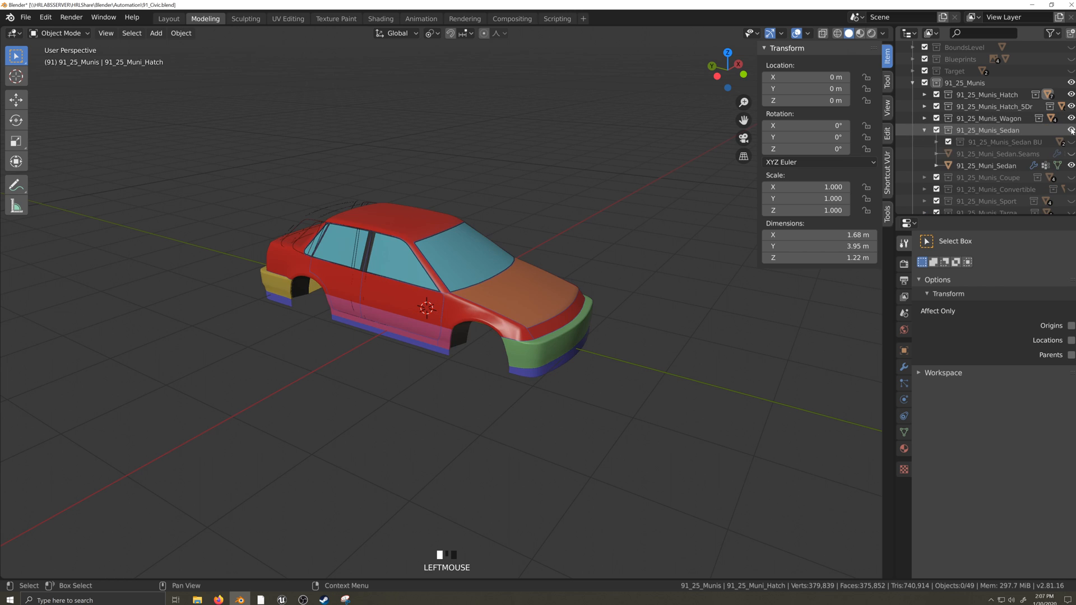
{"action": "left_click", "coordinate": [1070, 165]}
{"action": "left_click", "coordinate": [1071, 154]}
{"action": "left_click", "coordinate": [923, 130]}
Show the 91_25_Munis_Coupe collection, hiding its body and showing only 91_25_Muni_Coupe.Seams.
{"action": "left_click", "coordinate": [923, 143]}
{"action": "left_click", "coordinate": [1071, 142]}
{"action": "left_click", "coordinate": [1071, 177]}
{"action": "left_click", "coordinate": [1071, 165]}
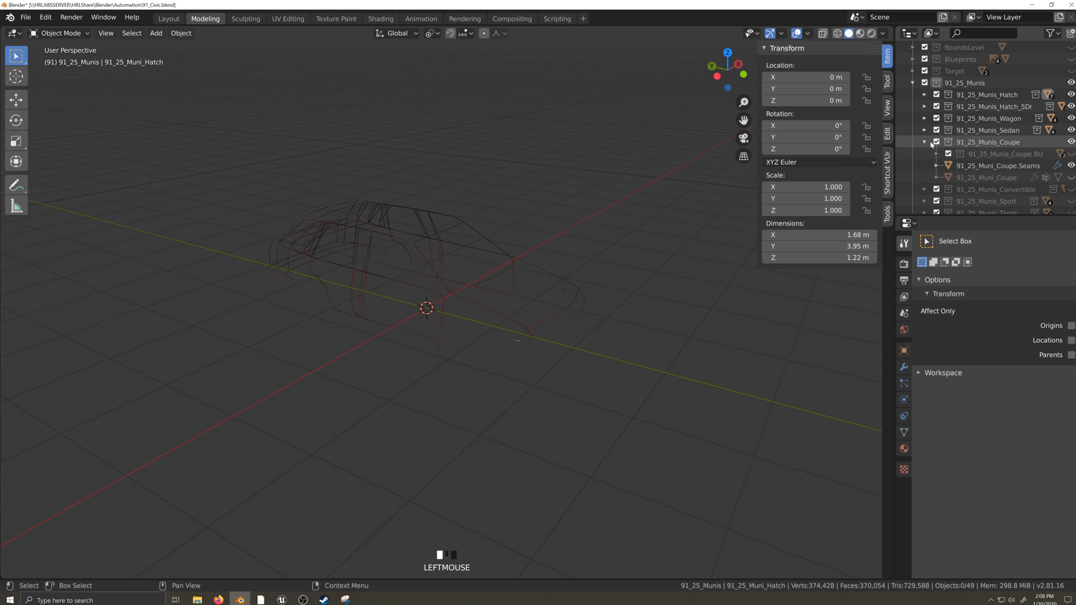
{"action": "left_click", "coordinate": [924, 141]}
Show the 91_25_Munis_Convertible collection and hide its body so only 91_25_Muni_Convertible.Seams remains.
{"action": "left_click", "coordinate": [924, 153]}
{"action": "scroll", "coordinate": [925, 154], "scroll_direction": "down", "scroll_amount": 2}
{"action": "left_click", "coordinate": [1070, 120]}
{"action": "left_click", "coordinate": [1071, 155]}
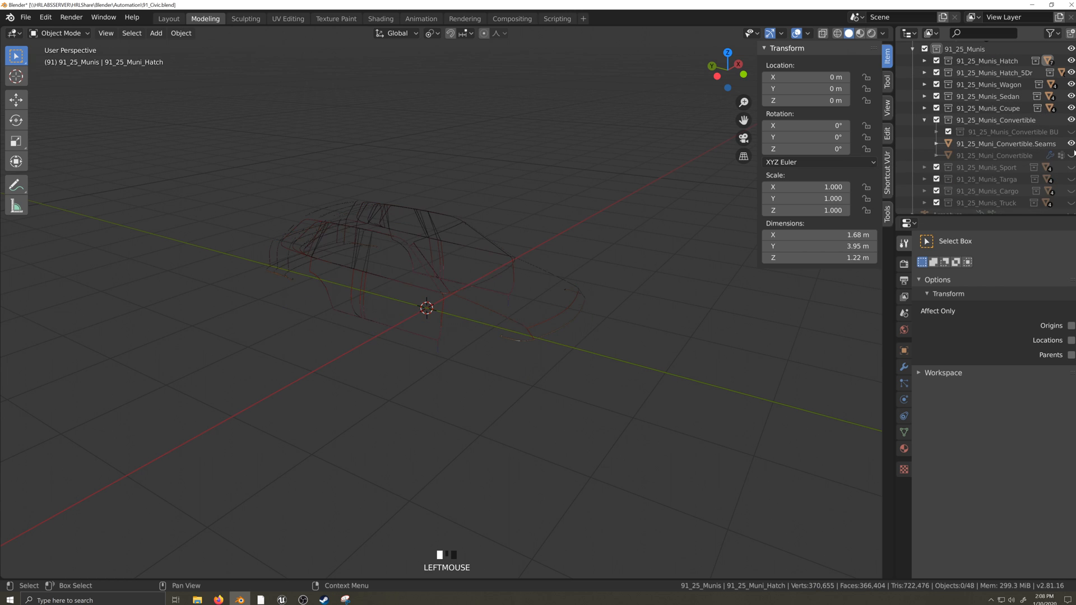
{"action": "left_click", "coordinate": [924, 120]}
Show the 91_25_Munis_Sport collection, hiding its body and showing only 91_25_Muni_Sport.Seams.
{"action": "scroll", "coordinate": [925, 156], "scroll_direction": "up", "scroll_amount": 2}
{"action": "left_click", "coordinate": [924, 156]}
{"action": "scroll", "coordinate": [925, 156], "scroll_direction": "down", "scroll_amount": 3}
{"action": "left_click", "coordinate": [1070, 123]}
{"action": "left_click", "coordinate": [1070, 158]}
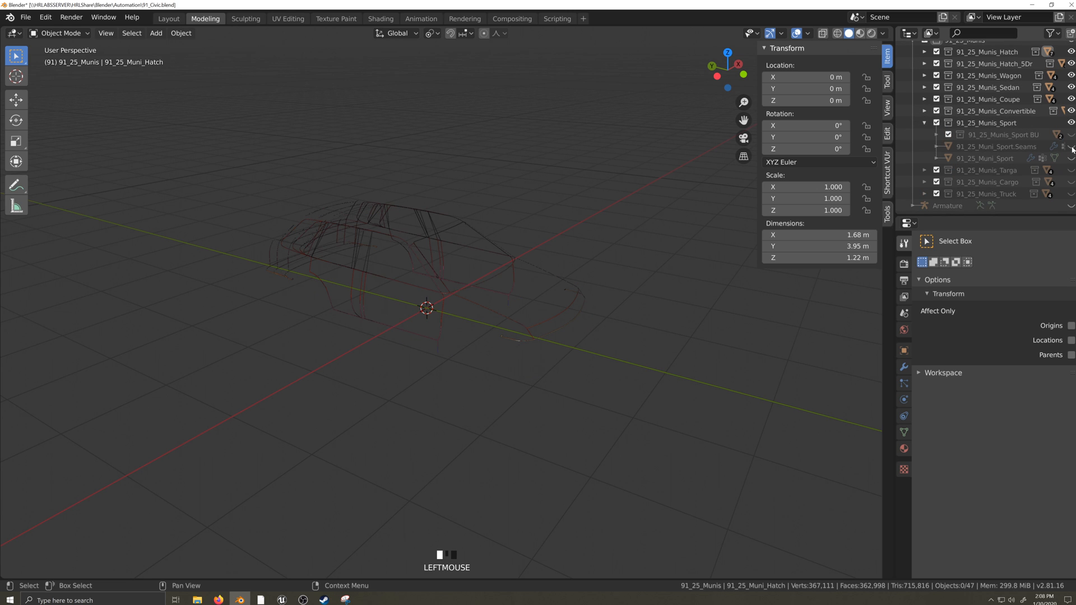
{"action": "left_click", "coordinate": [1071, 146]}
{"action": "left_click", "coordinate": [924, 122]}
Show the 91_25_Munis_Targa collection, hiding its body and showing only 91_25_Muni_Targa.Seams.
{"action": "left_click", "coordinate": [924, 169]}
{"action": "scroll", "coordinate": [926, 169], "scroll_direction": "down", "scroll_amount": 3}
{"action": "left_click", "coordinate": [1071, 135]}
{"action": "left_click", "coordinate": [1070, 169]}
{"action": "left_click", "coordinate": [1070, 158]}
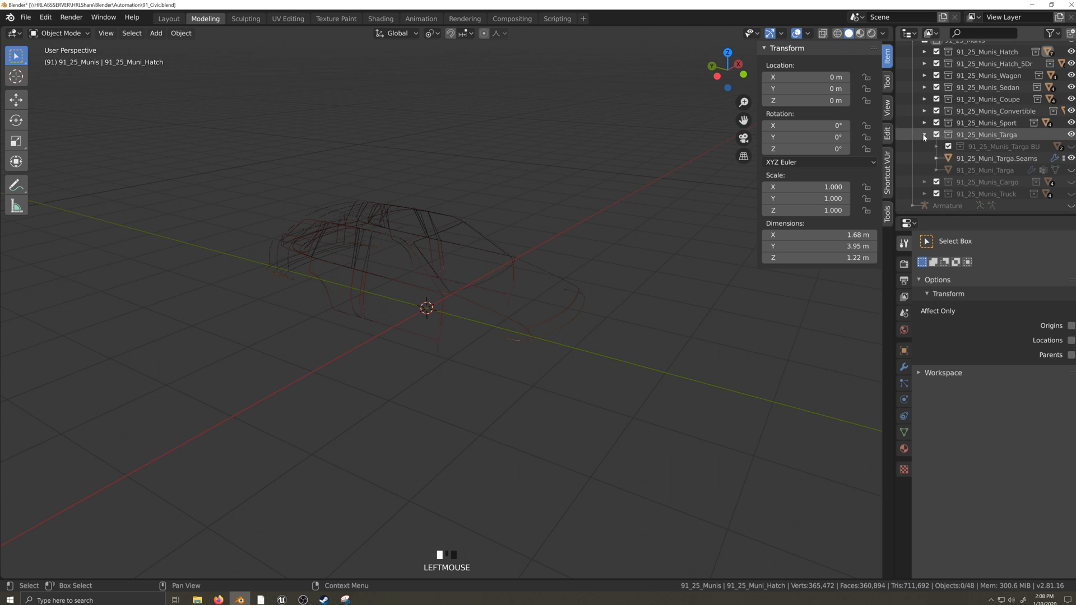
{"action": "left_click", "coordinate": [924, 134]}
Show the 91_25_Munis_Cargo collection, hiding its body and showing only 91_25_Muni_Cargo.Seams.
{"action": "left_click", "coordinate": [924, 179]}
{"action": "scroll", "coordinate": [925, 180], "scroll_direction": "down", "scroll_amount": 3}
{"action": "left_click", "coordinate": [1070, 144]}
{"action": "left_click", "coordinate": [1070, 180]}
{"action": "left_click", "coordinate": [1071, 168]}
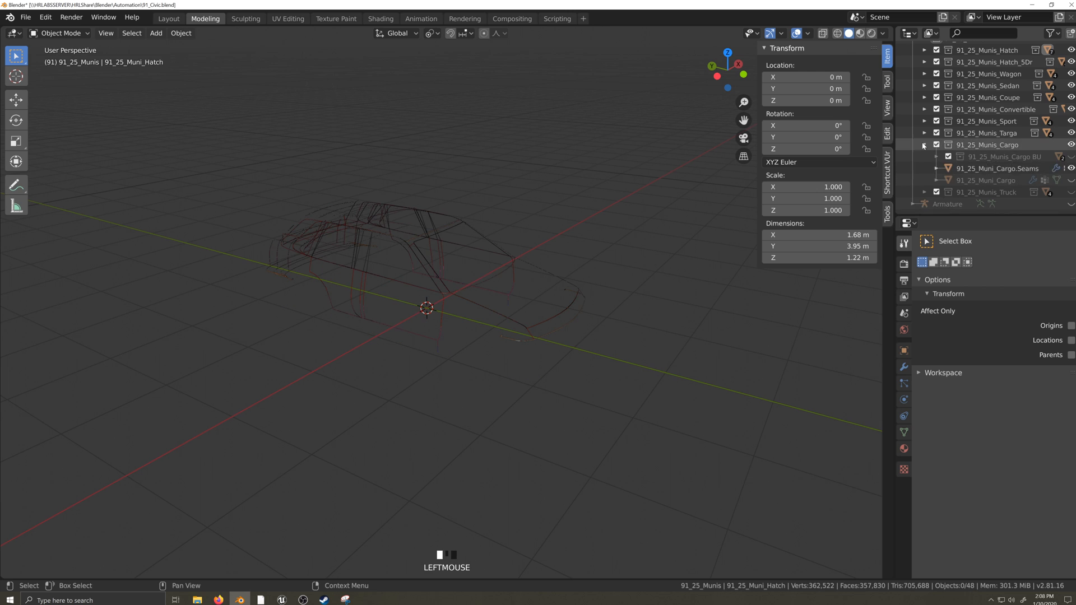
{"action": "left_click", "coordinate": [924, 145]}
Show only the seams of the 91_25_Munis_Truck collection and select 91_25_Muni_Truck.Seams.
{"action": "left_click", "coordinate": [924, 157]}
{"action": "left_click", "coordinate": [1070, 157]}
{"action": "left_click", "coordinate": [1070, 191]}
{"action": "left_click", "coordinate": [1028, 181]}
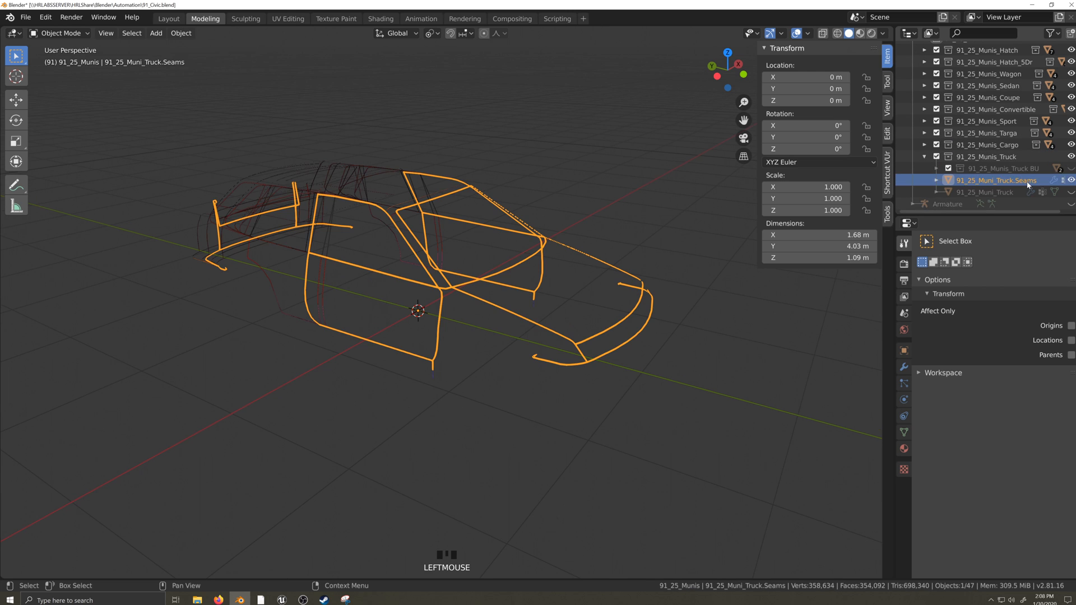
Enter Edit Mode on the truck seams and select the vertices of the Seams group.
{"action": "key", "text": "Tab"}
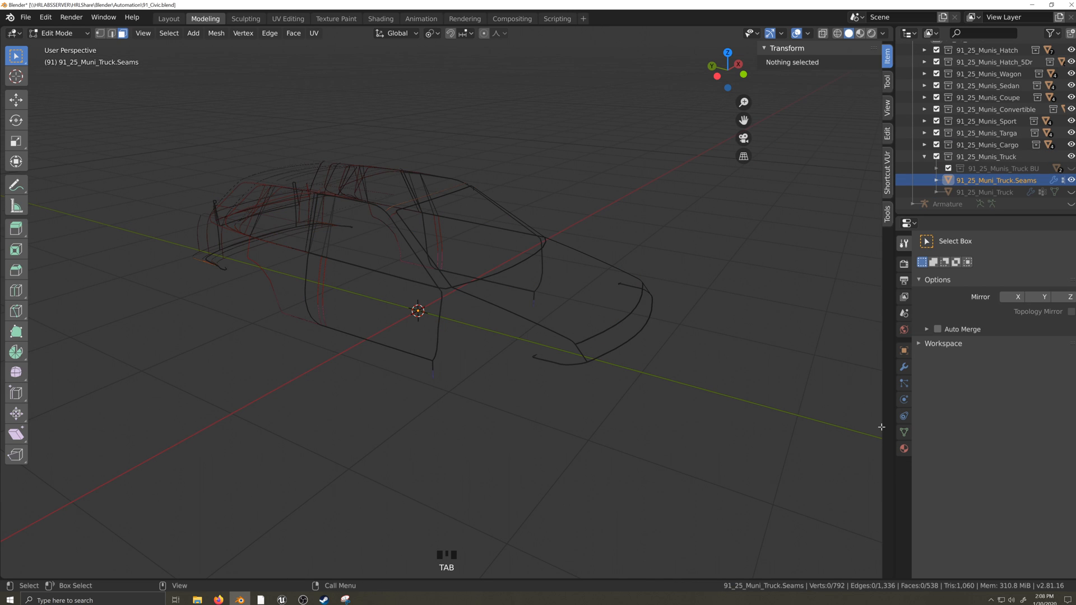
{"action": "left_click", "coordinate": [904, 433]}
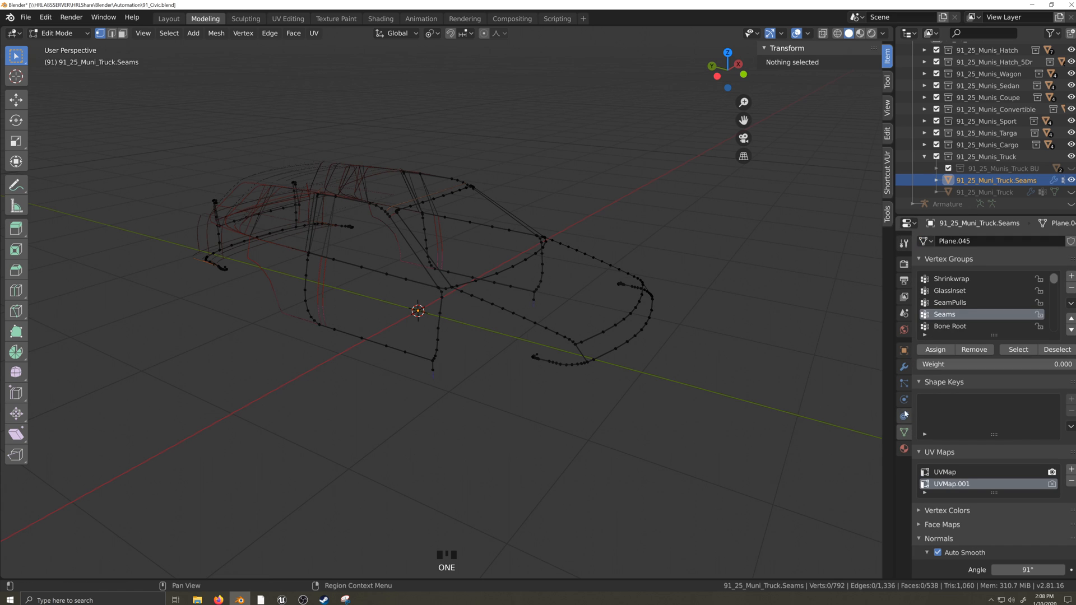
{"action": "left_click", "coordinate": [1023, 351]}
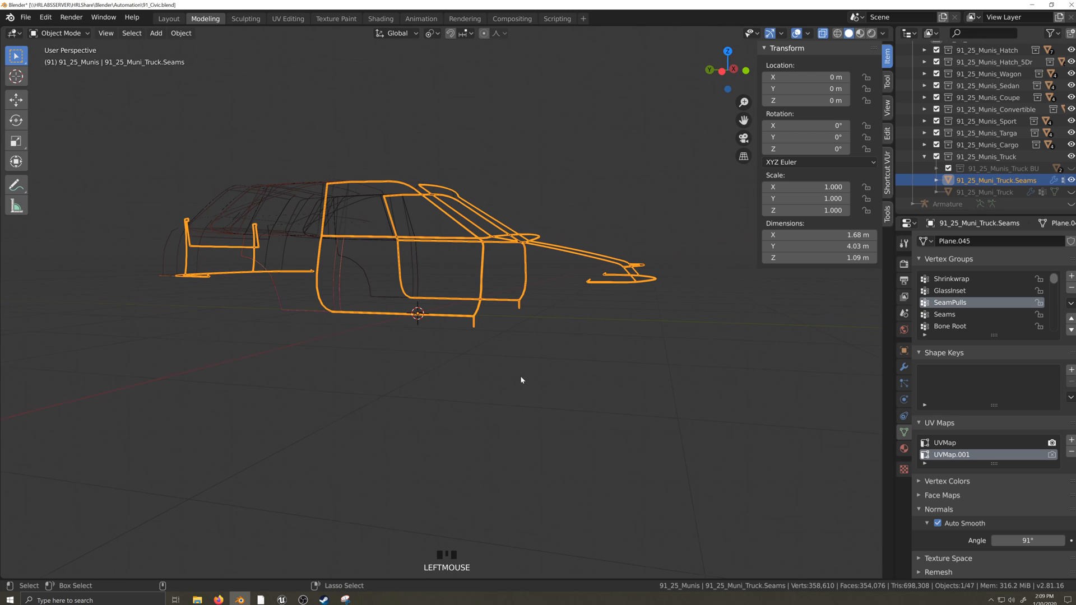
Select the vertices of the SeamPulls group in the truck seams mesh.
{"action": "key", "text": "ctrl+KP_3"}
{"action": "key", "text": "Tab"}
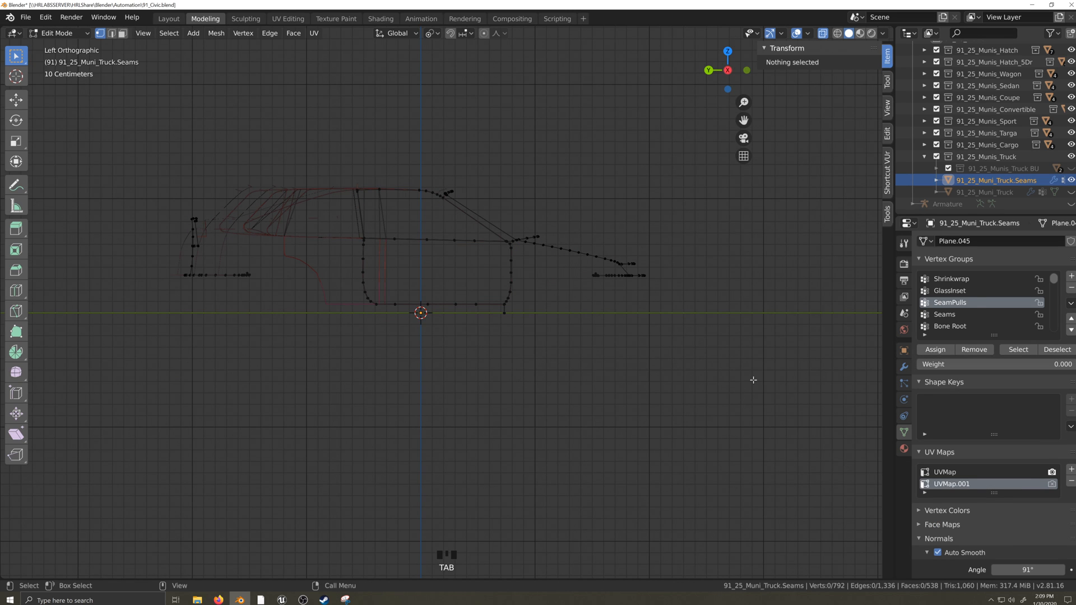
{"action": "left_click", "coordinate": [1018, 349]}
{"action": "middle_click_drag", "start_coordinate": [557, 372], "coordinate": [566, 391]}
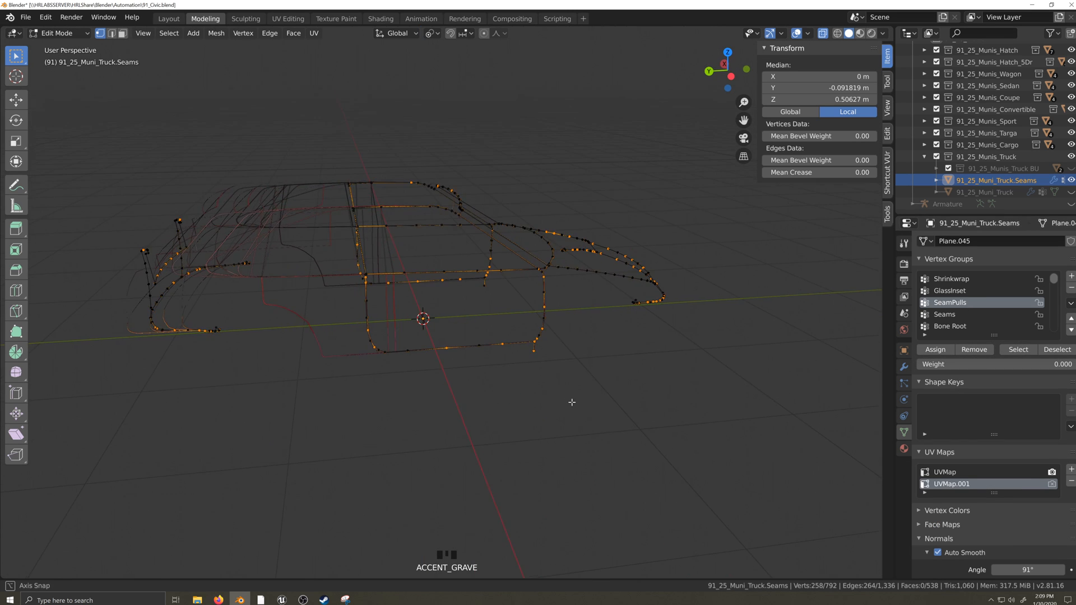
Leave Edit Mode on the truck seams and isolate 91_25_Muni_Cargo.Seams in local view.
{"action": "scroll", "coordinate": [567, 392], "scroll_direction": "up", "scroll_amount": 2}
{"action": "scroll", "coordinate": [572, 403], "scroll_direction": "down", "scroll_amount": 1}
{"action": "key", "text": "Tab"}
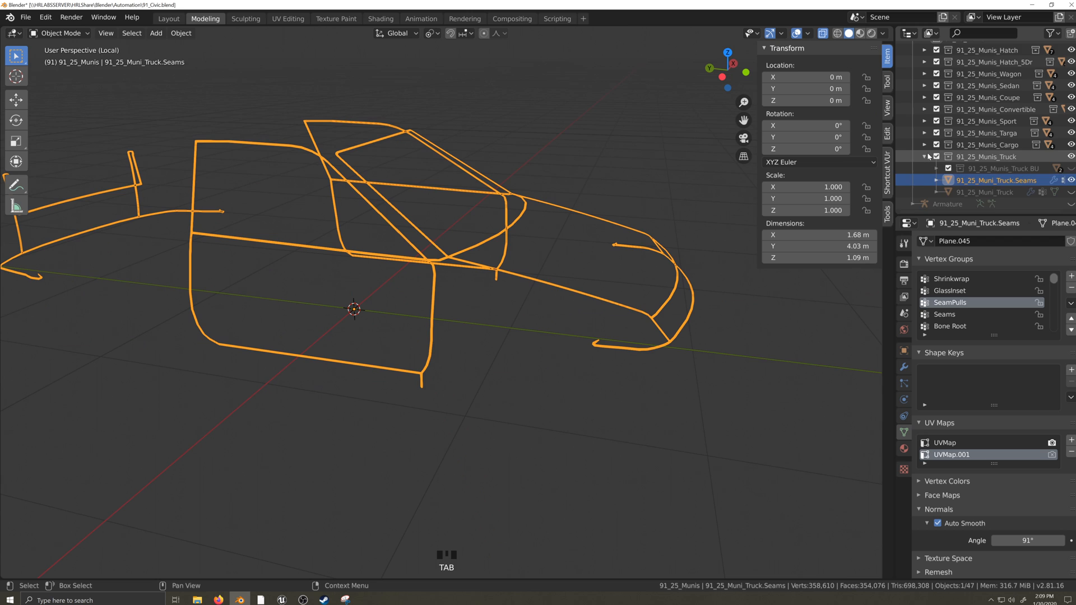
{"action": "left_click", "coordinate": [924, 157]}
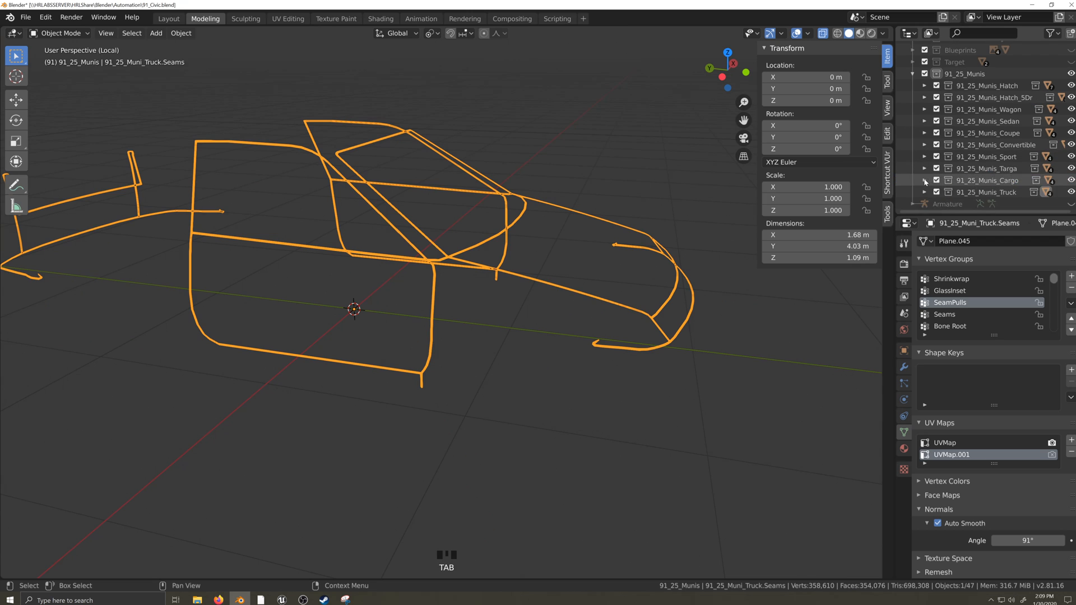
{"action": "left_click", "coordinate": [924, 181]}
{"action": "key", "text": "slash"}
{"action": "left_click", "coordinate": [978, 206]}
{"action": "key", "text": "slash"}
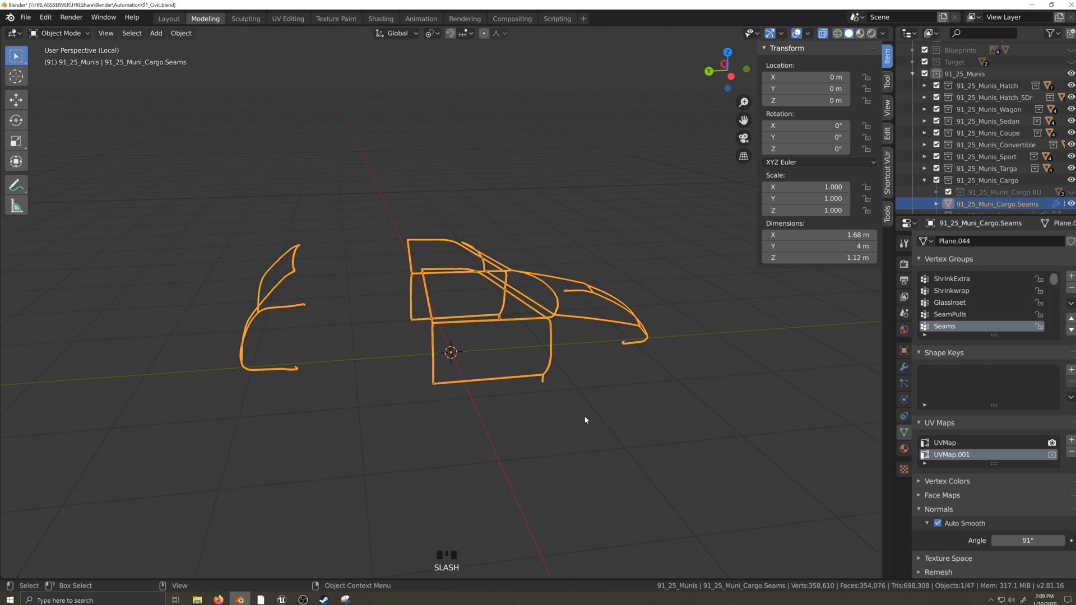
Enter Edit Mode on the cargo seams and select the vertices of the SeamPulls group.
{"action": "key", "text": "Tab"}
{"action": "left_click", "coordinate": [1018, 349]}
{"action": "middle_click_drag", "start_coordinate": [678, 428], "coordinate": [624, 428]}
{"action": "middle_click_drag", "start_coordinate": [624, 428], "coordinate": [457, 421], "text": "ctrl"}
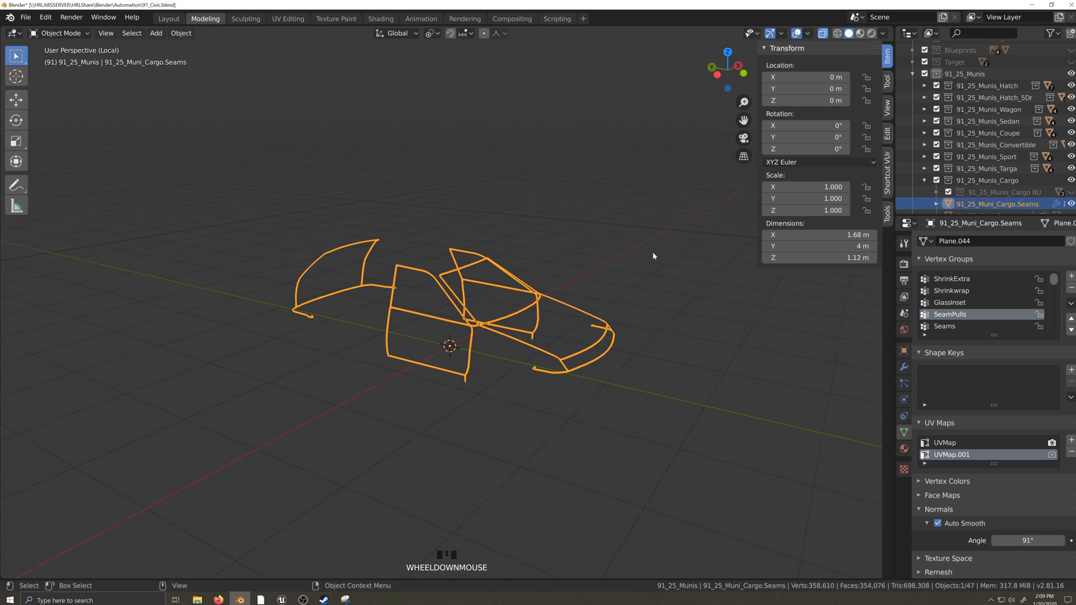
Extend the vertex selection on 91_25_Muni_Hatch.Seams to its X mirror, leaving local view and Edit Mode.
{"action": "key", "text": "shift+ctrl+m"}
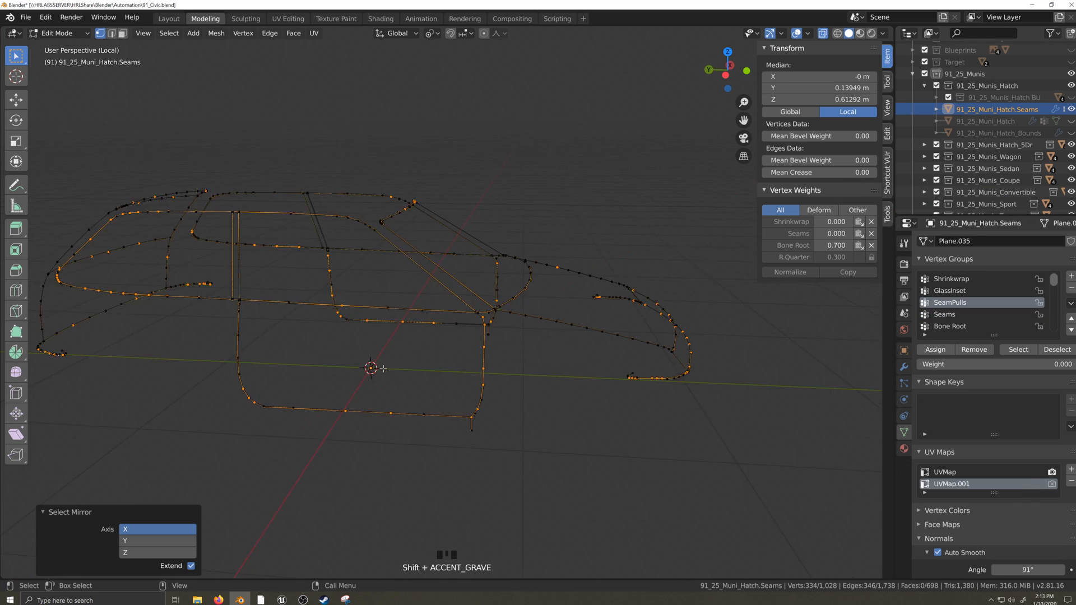
{"action": "scroll", "coordinate": [409, 370], "scroll_direction": "down", "scroll_amount": 1}
{"action": "key", "text": "slash"}
{"action": "key", "text": "Tab"}
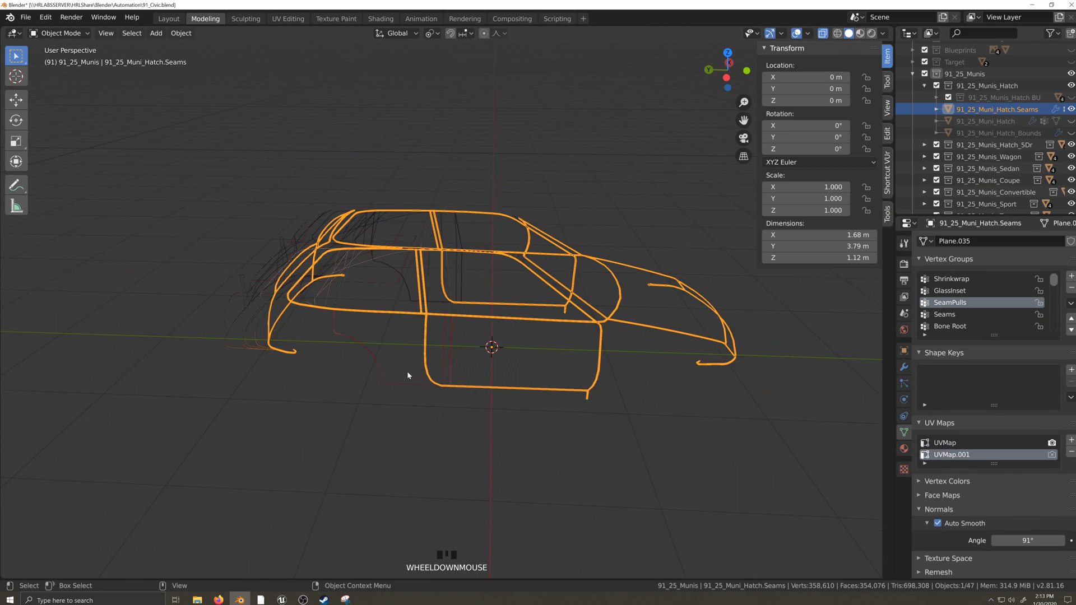
Select the seams objects of all the Munis bodies and enter Edit Mode on them together.
{"action": "scroll", "coordinate": [406, 370], "scroll_direction": "down", "scroll_amount": 4}
{"action": "left_click_drag", "start_coordinate": [265, 217], "coordinate": [698, 432]}
{"action": "key", "text": "Tab"}
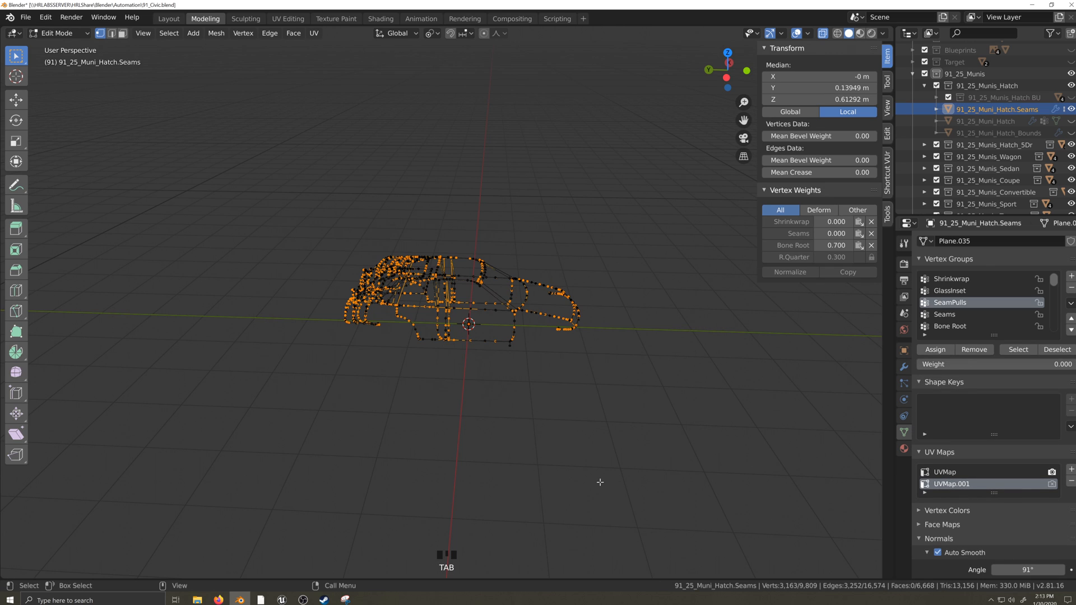
Shrink/Fatten the selected SeamPulls vertices on all the seams with an offset of about 0.0132 m.
{"action": "scroll", "coordinate": [599, 474], "scroll_direction": "up", "scroll_amount": 3}
{"action": "middle_click_drag", "start_coordinate": [603, 475], "coordinate": [535, 432]}
{"action": "scroll", "coordinate": [535, 432], "scroll_direction": "up", "scroll_amount": 5}
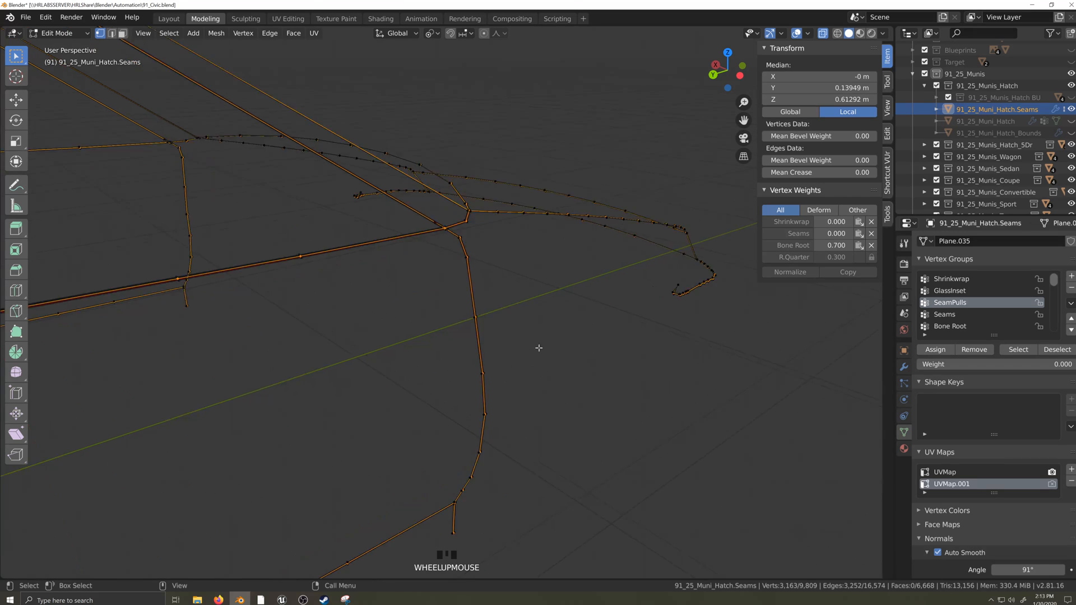
{"action": "key", "text": "shift+grave"}
{"action": "scroll", "coordinate": [598, 459], "scroll_direction": "up", "scroll_amount": 3}
{"action": "middle_click_drag", "start_coordinate": [598, 458], "coordinate": [676, 497]}
{"action": "key", "text": "alt+s"}
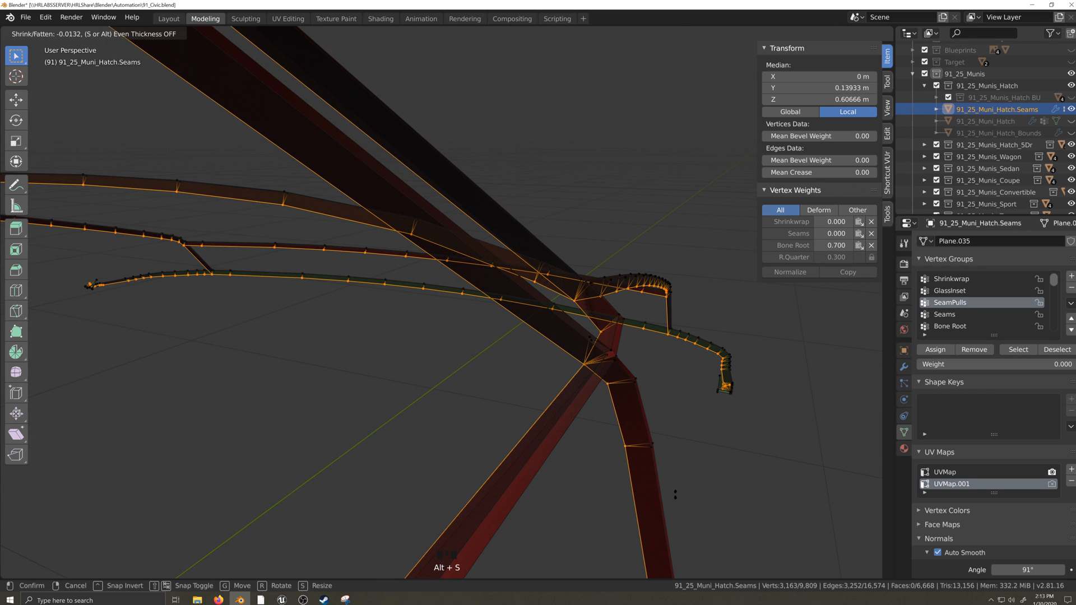
{"action": "left_click", "coordinate": [675, 494]}
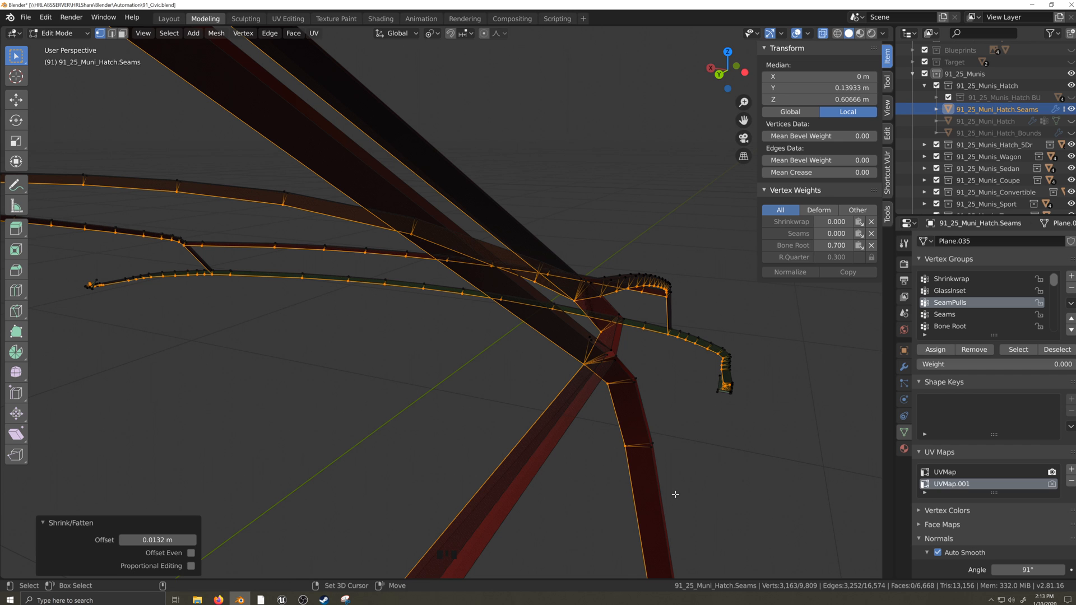
Select only 91_25_Muni_Hatch.Seams, isolate it in local view and enter Edit Mode.
{"action": "scroll", "coordinate": [691, 481], "scroll_direction": "down", "scroll_amount": 5}
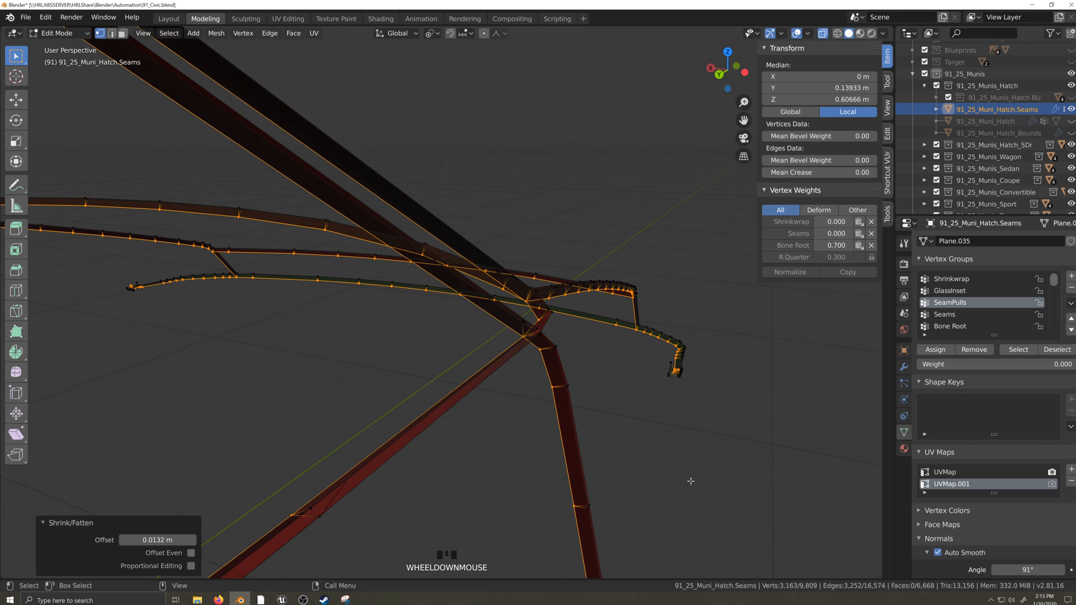
{"action": "scroll", "coordinate": [691, 480], "scroll_direction": "down", "scroll_amount": 4}
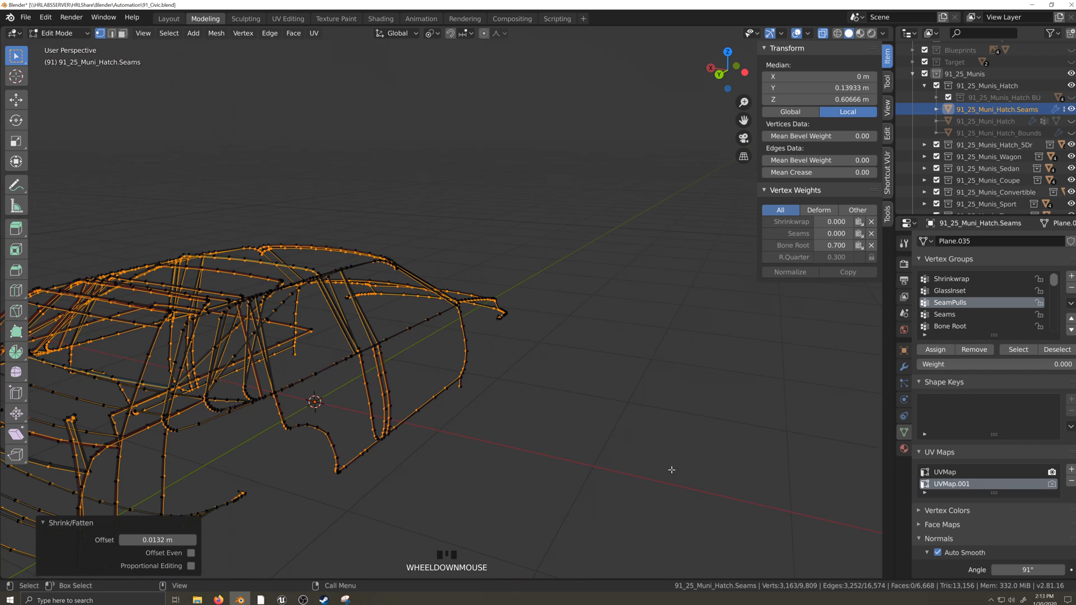
{"action": "middle_click_drag", "start_coordinate": [670, 468], "coordinate": [637, 464]}
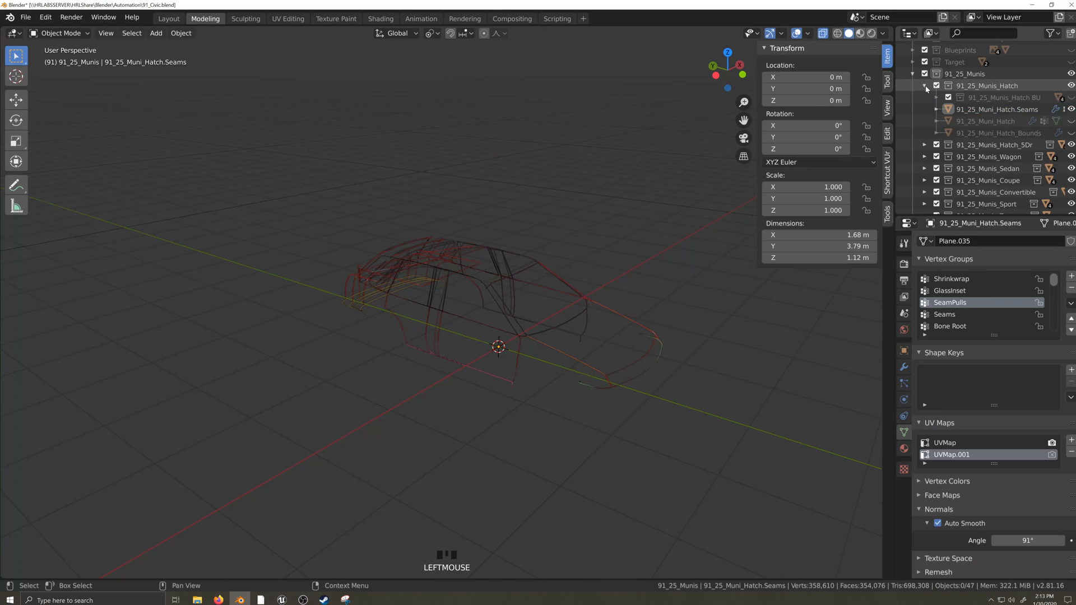
{"action": "left_click", "coordinate": [583, 377]}
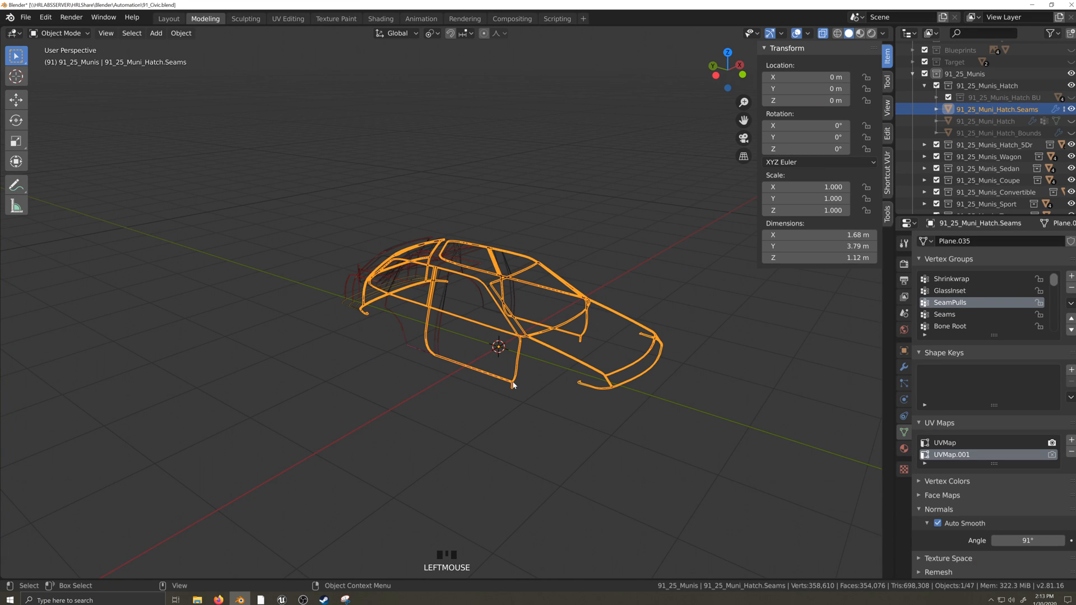
{"action": "key", "text": "KP_Divide"}
{"action": "scroll", "coordinate": [496, 395], "scroll_direction": "up", "scroll_amount": 5}
{"action": "key", "text": "Tab"}
{"action": "key", "text": "shift+grave"}
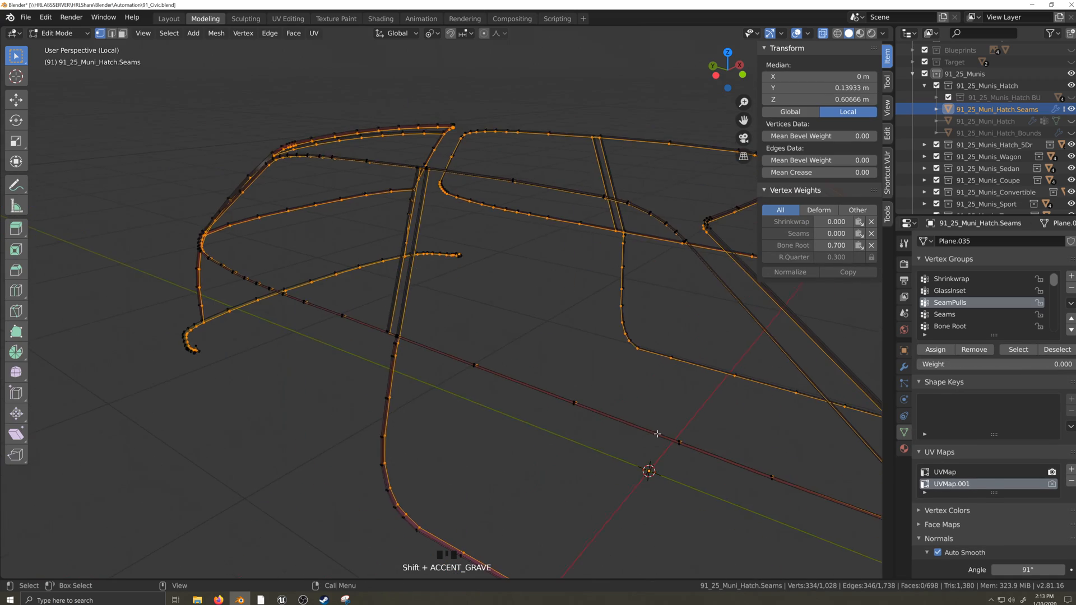
Select the four displaced vertices at the spiked end of the hatch's rear bumper seam.
{"action": "middle_click_drag", "start_coordinate": [511, 314], "coordinate": [585, 417], "text": "ctrl"}
{"action": "middle_click_drag", "start_coordinate": [341, 377], "coordinate": [325, 308], "text": "ctrl"}
{"action": "middle_click_drag", "start_coordinate": [275, 378], "coordinate": [284, 317], "text": "shift"}
{"action": "left_click", "coordinate": [302, 355]}
{"action": "key", "text": "KP_Decimal"}
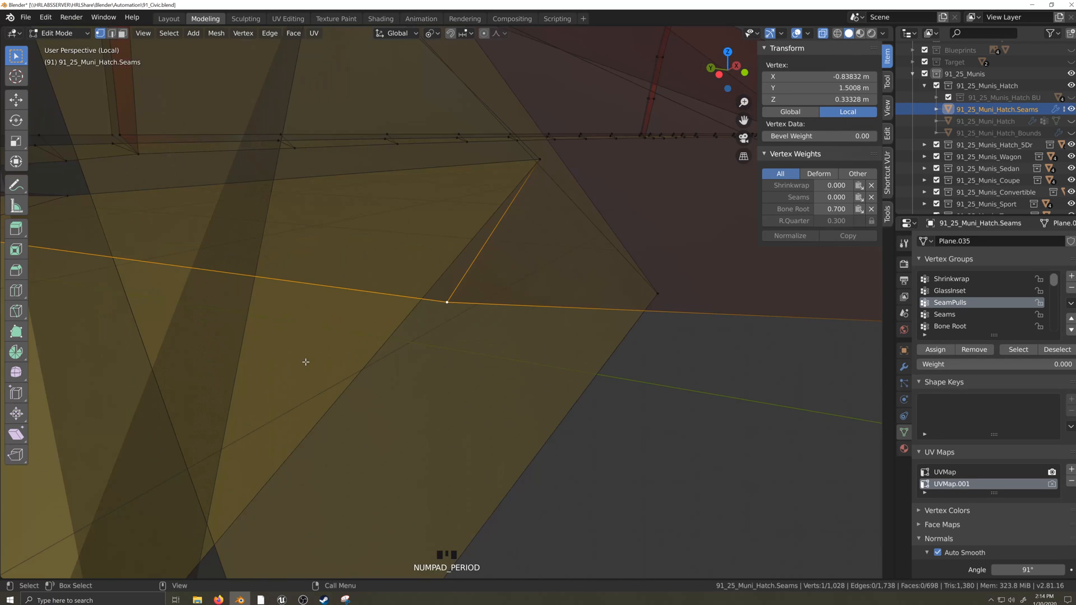
{"action": "scroll", "coordinate": [297, 426], "scroll_direction": "down", "scroll_amount": 8}
{"action": "middle_click_drag", "start_coordinate": [434, 347], "coordinate": [423, 377]}
{"action": "key", "text": "alt+z"}
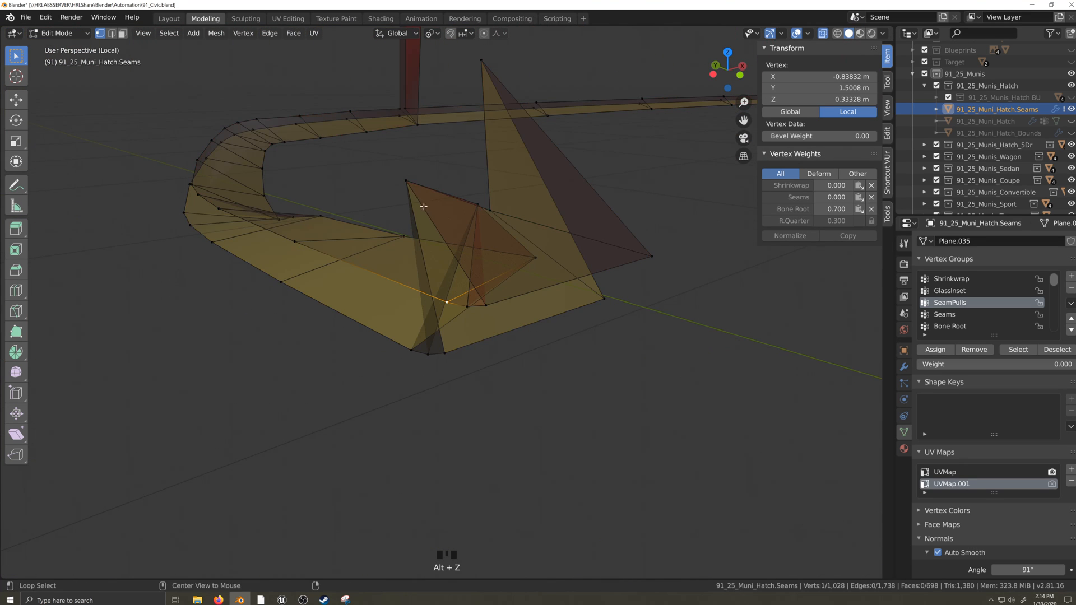
{"action": "left_click_drag", "start_coordinate": [506, 208], "coordinate": [506, 209]}
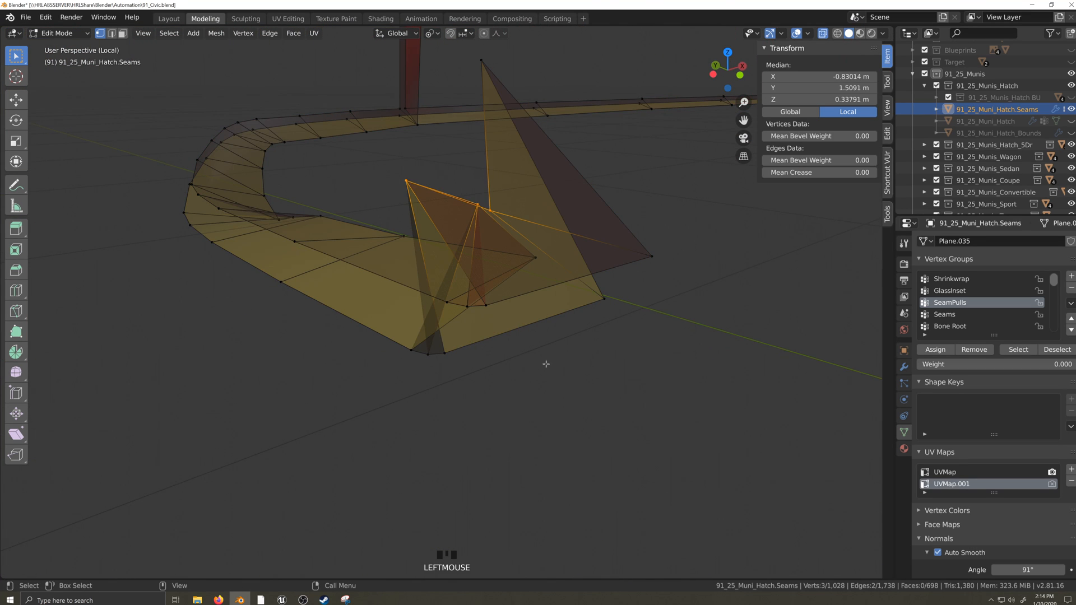
{"action": "key", "text": "grave"}
{"action": "left_click", "coordinate": [578, 269], "text": "shift"}
{"action": "middle_click_drag", "start_coordinate": [579, 269], "coordinate": [621, 399]}
Mirror the selection across X and collapse both rear seam-end vertex clusters with MirrorAndCollapse.
{"action": "key", "text": "ctrl+shift+m"}
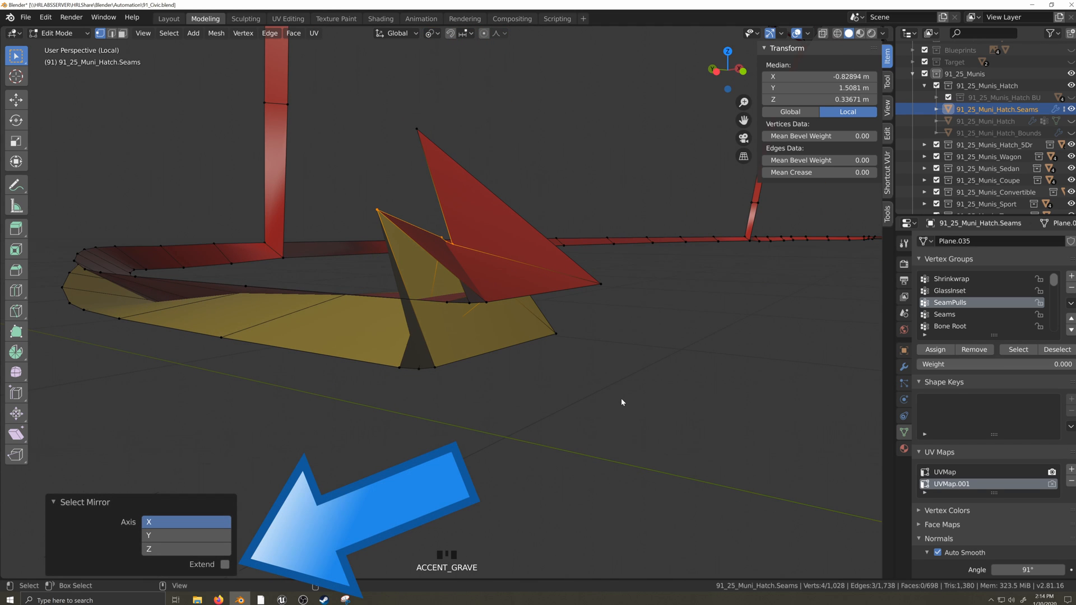
{"action": "key", "text": "alt+m"}
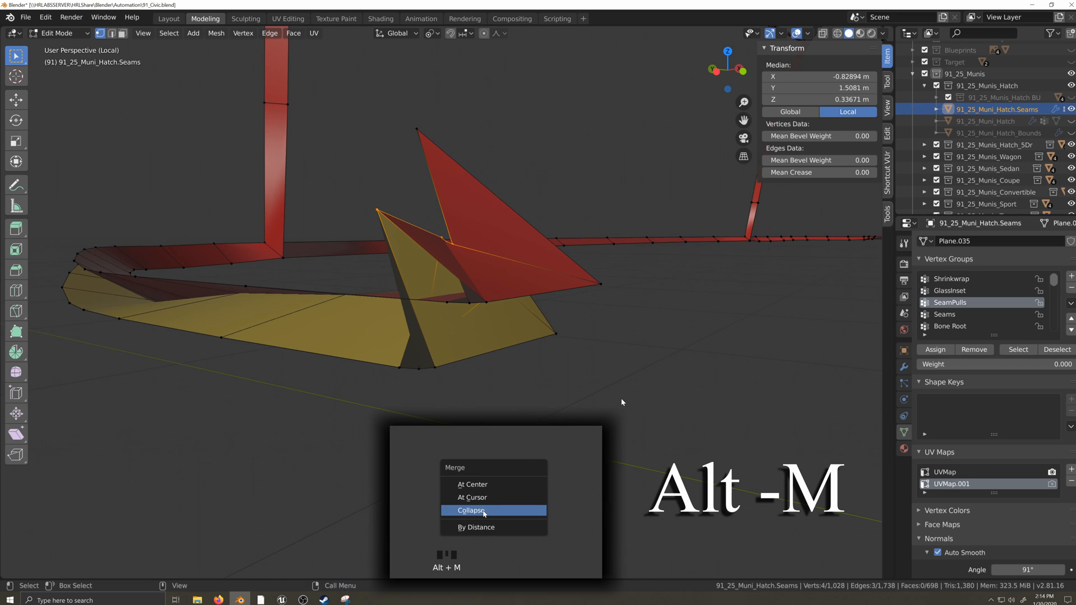
{"action": "key", "text": "grave"}
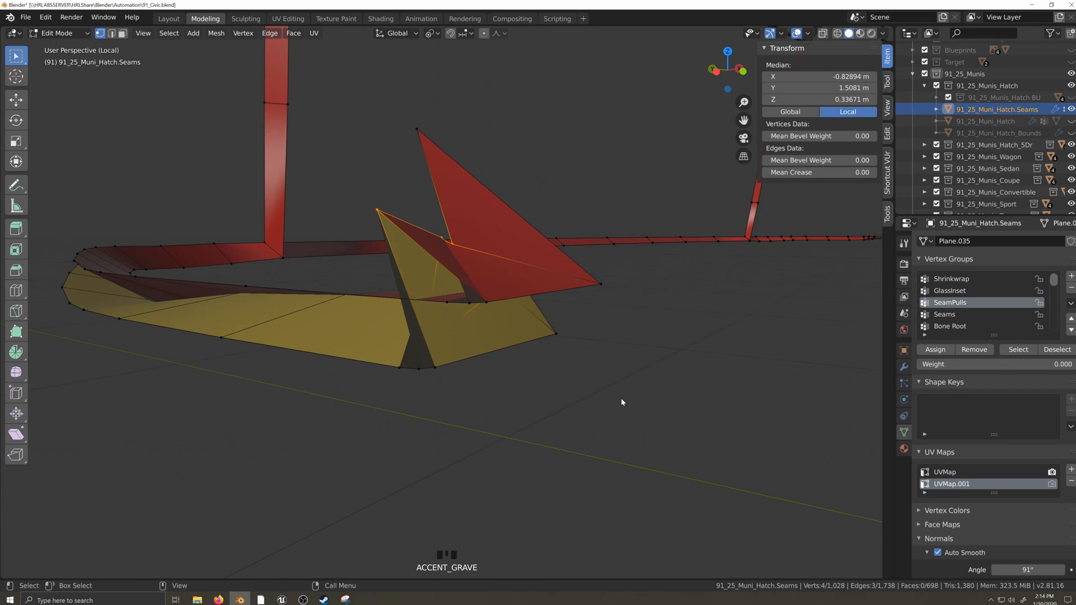
{"action": "right_click", "coordinate": [621, 397]}
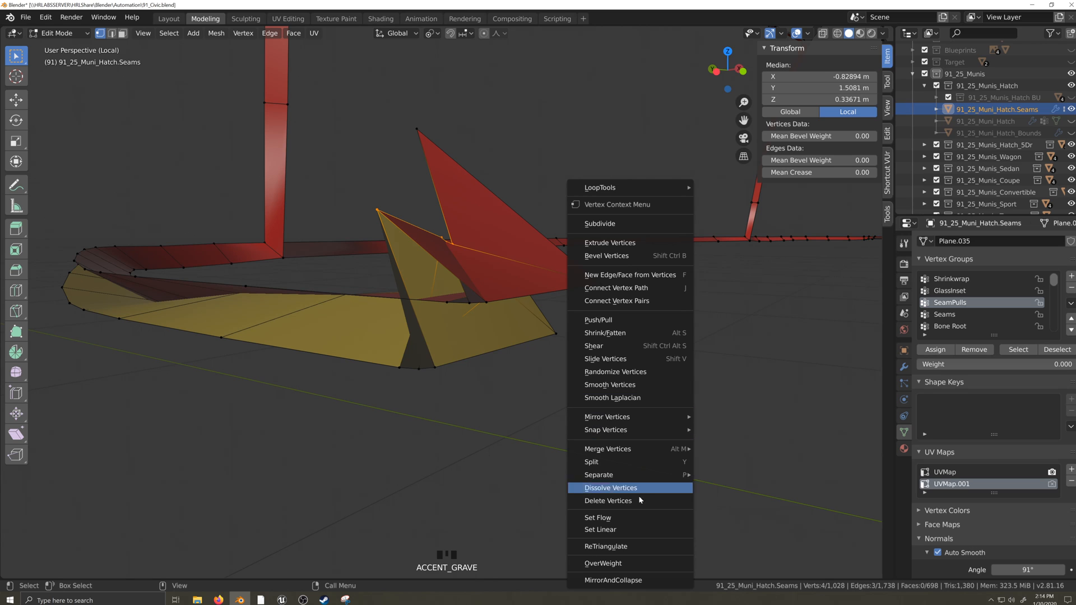
{"action": "left_click", "coordinate": [625, 581]}
Move the two collapsed rear seam-end vertices down along global Z by about 0.00675 m.
{"action": "middle_click_drag", "start_coordinate": [563, 476], "coordinate": [579, 454]}
{"action": "key", "text": "g"}
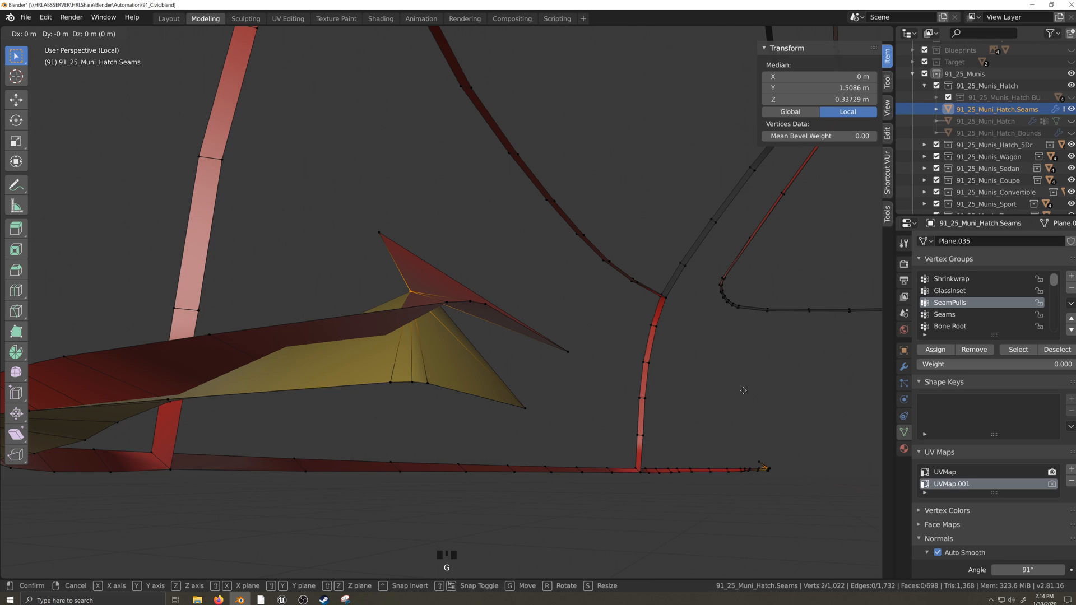
{"action": "middle_click", "coordinate": [744, 393]}
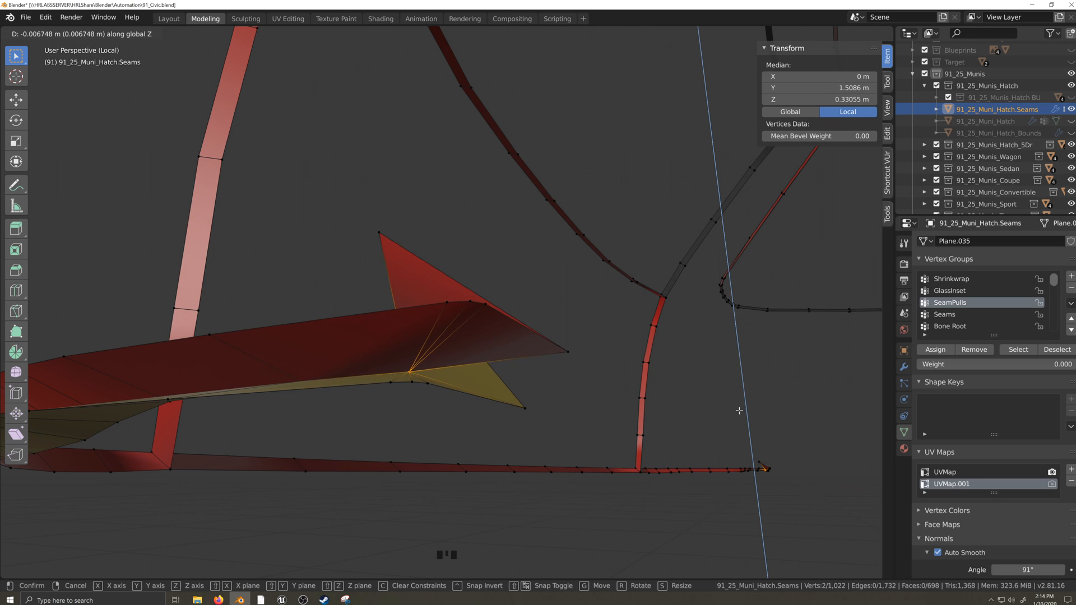
{"action": "left_click", "coordinate": [739, 410]}
In left orthographic view, nudge the collapsed vertices about 0.00096 m in Y and 0.00035 m in Z.
{"action": "key", "text": "grave"}
{"action": "key", "text": "ctrl+KP_3"}
{"action": "scroll", "coordinate": [628, 448], "scroll_direction": "down", "scroll_amount": 2}
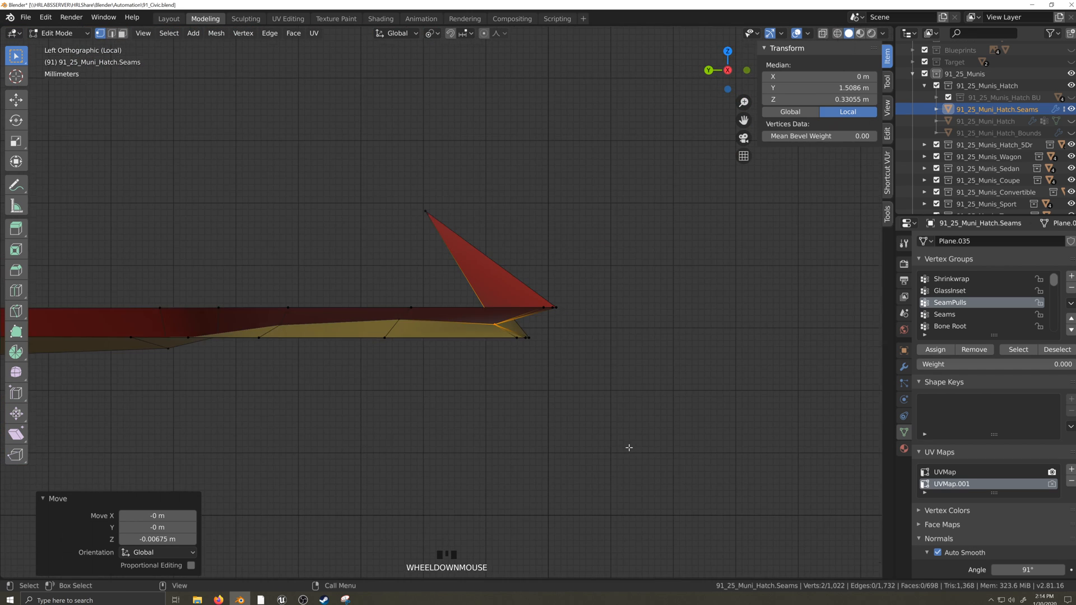
{"action": "scroll", "coordinate": [638, 458], "scroll_direction": "up", "scroll_amount": 4}
{"action": "key", "text": "g"}
{"action": "left_click", "coordinate": [641, 466]}
{"action": "scroll", "coordinate": [658, 466], "scroll_direction": "down", "scroll_amount": 4}
Deselect the moved vertices and examine the hatch seams mesh from the rear bumper to the front.
{"action": "key", "text": "grave"}
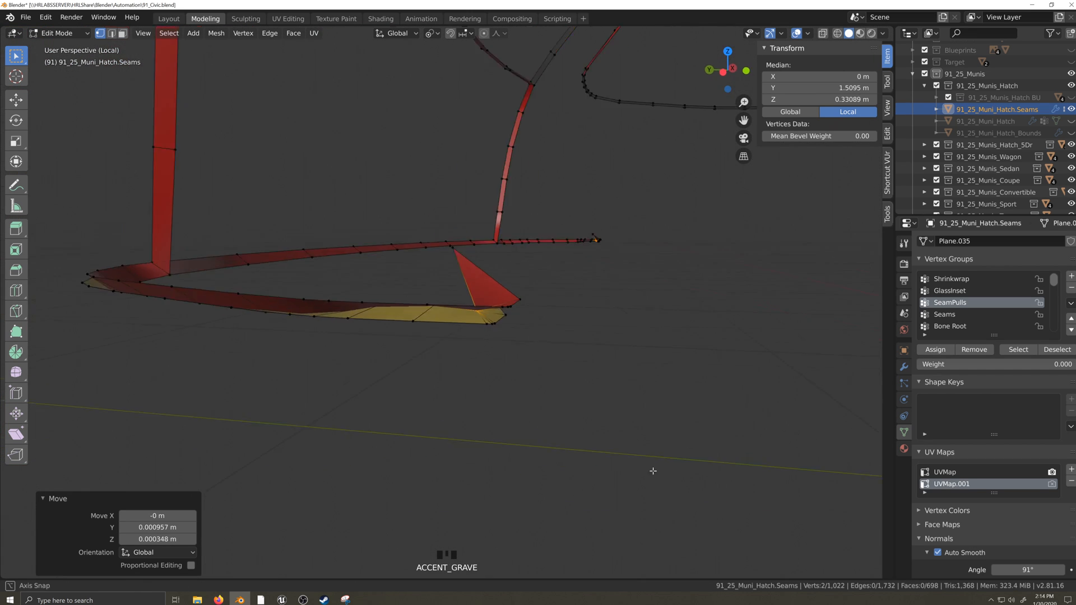
{"action": "middle_click_drag", "start_coordinate": [653, 471], "coordinate": [660, 498]}
{"action": "left_click", "coordinate": [626, 465]}
{"action": "key", "text": "Tab"}
{"action": "scroll", "coordinate": [634, 454], "scroll_direction": "down", "scroll_amount": 5}
{"action": "key", "text": "Tab"}
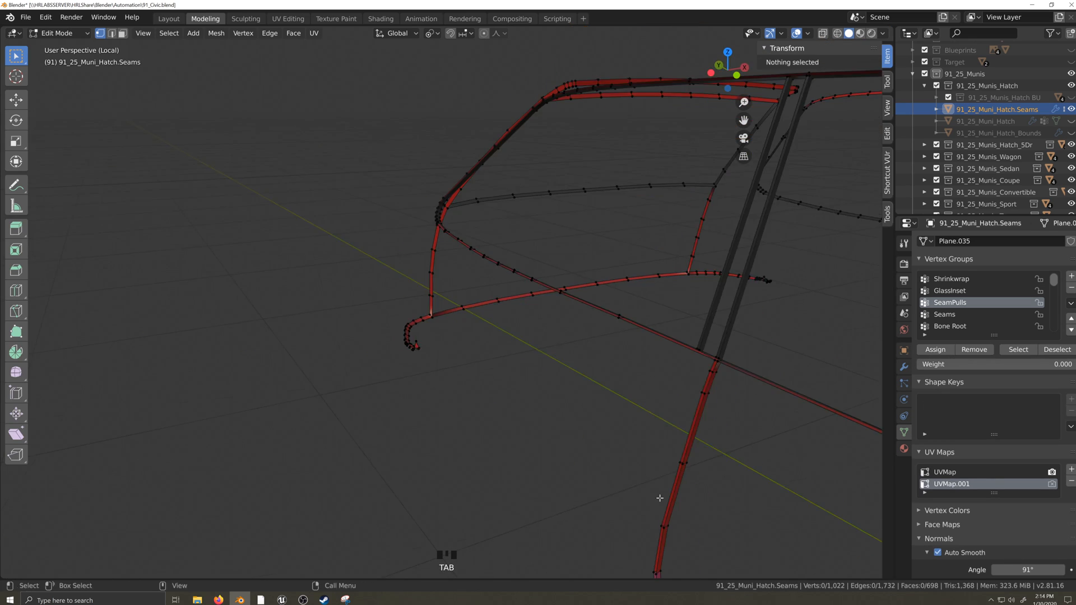
{"action": "key", "text": "grave"}
{"action": "scroll", "coordinate": [636, 492], "scroll_direction": "up", "scroll_amount": 4}
{"action": "key", "text": "grave"}
{"action": "scroll", "coordinate": [646, 513], "scroll_direction": "down", "scroll_amount": 3}
{"action": "key", "text": "shift+grave"}
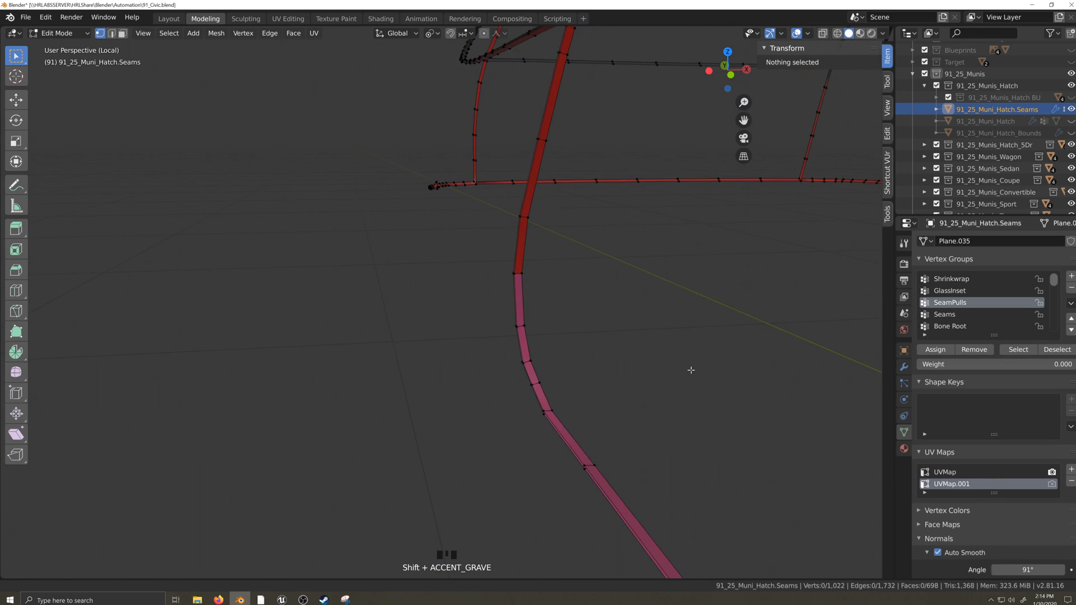
{"action": "scroll", "coordinate": [690, 371], "scroll_direction": "down", "scroll_amount": 5}
{"action": "key", "text": "shift+grave"}
{"action": "key", "text": "grave"}
{"action": "scroll", "coordinate": [622, 480], "scroll_direction": "up", "scroll_amount": 3}
{"action": "key", "text": "grave"}
{"action": "key", "text": "shift+grave"}
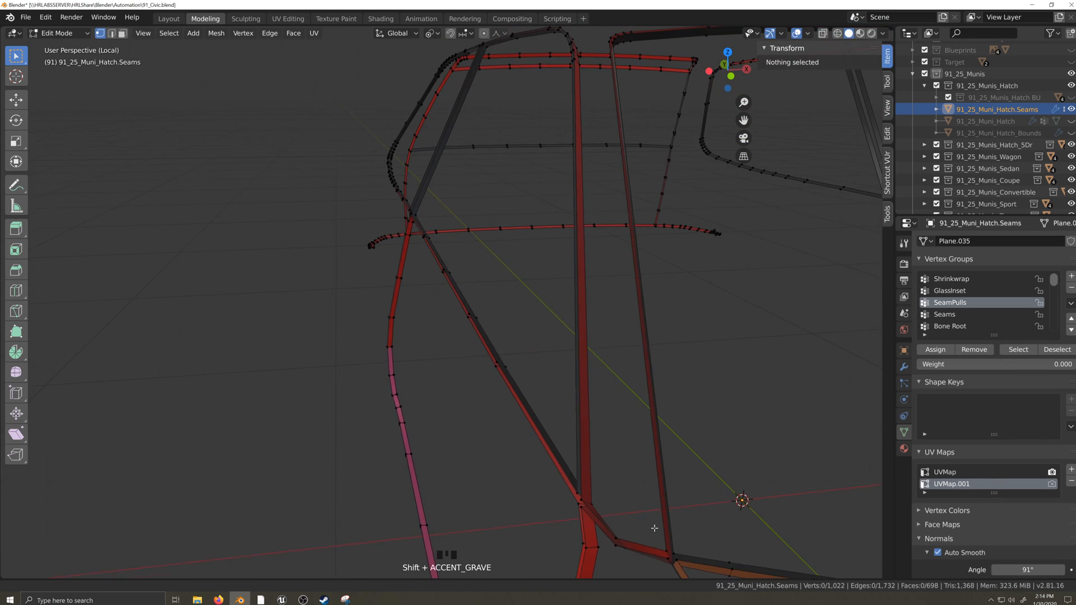
{"action": "scroll", "coordinate": [654, 528], "scroll_direction": "down", "scroll_amount": 5}
{"action": "key", "text": "grave"}
Select a displaced vertex at the spiked end of the front bumper seam and inspect it with X-ray on.
{"action": "left_click", "coordinate": [551, 396]}
{"action": "key", "text": "KP_Decimal"}
{"action": "scroll", "coordinate": [579, 480], "scroll_direction": "down", "scroll_amount": 3}
{"action": "key", "text": "grave"}
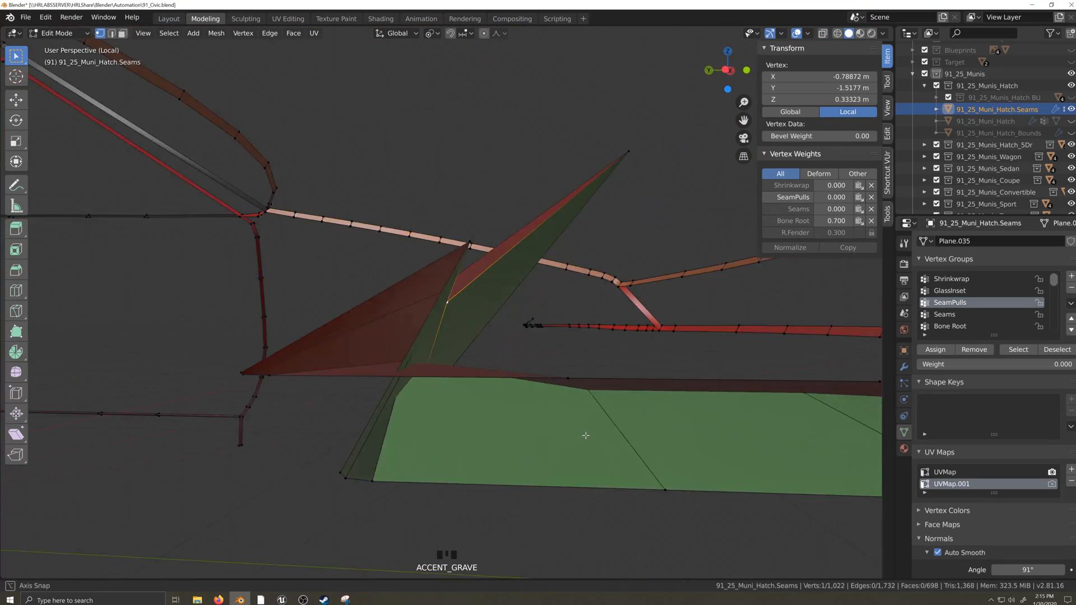
{"action": "key", "text": "alt+z"}
{"action": "key", "text": "grave"}
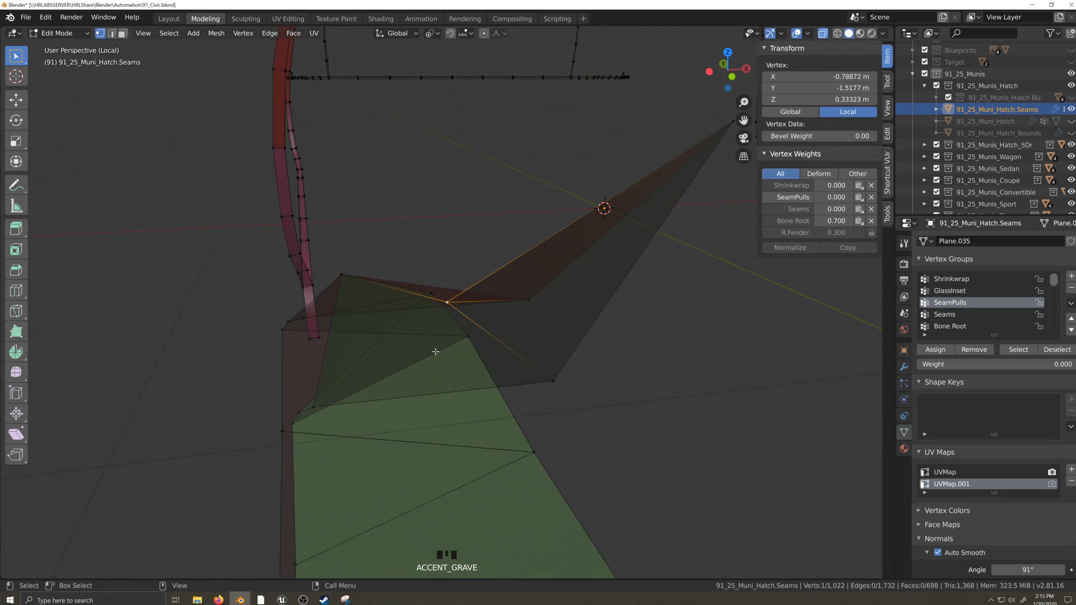
{"action": "key", "text": "grave"}
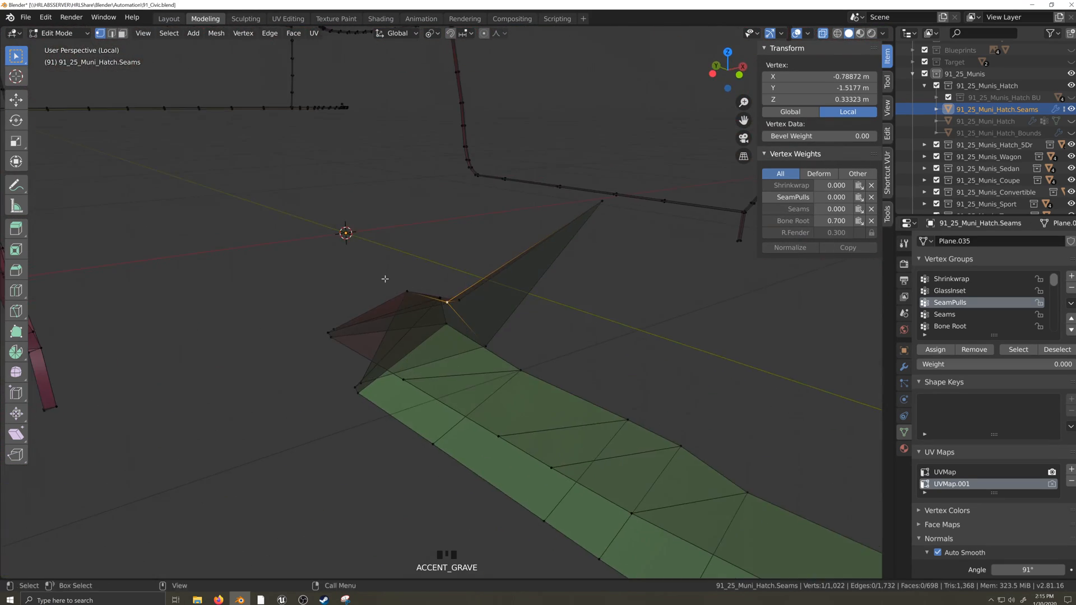
Add the other displaced vertices at the front bumper seam end to make a four-vertex selection.
{"action": "left_click", "coordinate": [386, 280], "text": "shift"}
{"action": "key", "text": "grave"}
{"action": "left_click", "coordinate": [463, 312], "text": "shift"}
{"action": "key", "text": "alt+z"}
{"action": "key", "text": "grave"}
{"action": "left_click", "coordinate": [545, 437], "text": "shift"}
{"action": "key", "text": "grave"}
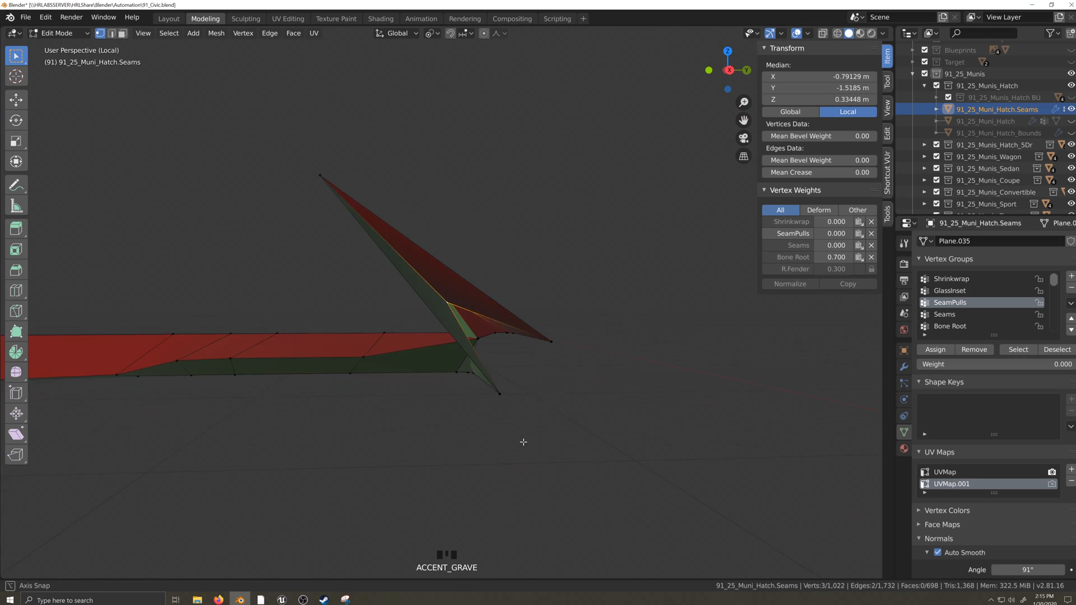
{"action": "left_click", "coordinate": [466, 340], "text": "shift"}
Run MirrorAndCollapse on the four selected vertices at the spiked front bumper seam end.
{"action": "key", "text": "grave"}
{"action": "key", "text": "alt+z"}
{"action": "key", "text": "grave"}
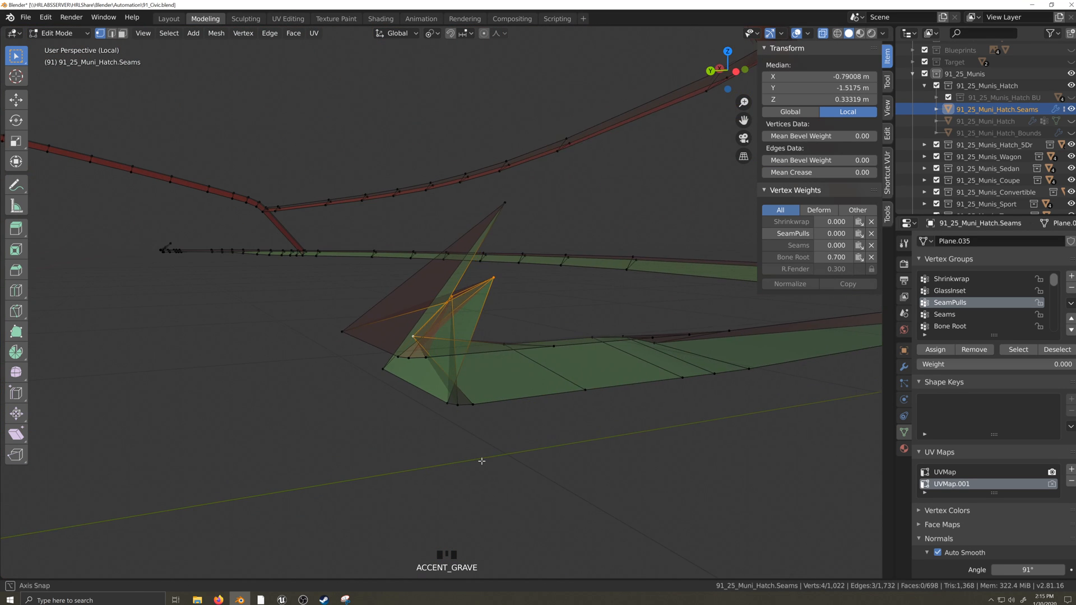
{"action": "key", "text": "shift+grave"}
{"action": "right_click", "coordinate": [565, 453]}
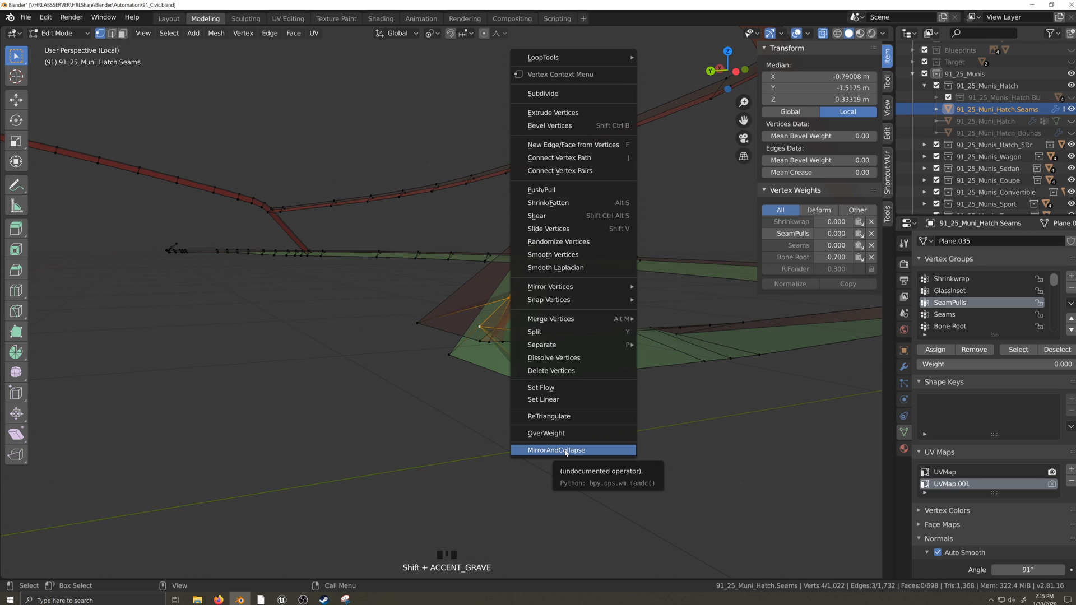
{"action": "left_click", "coordinate": [566, 451]}
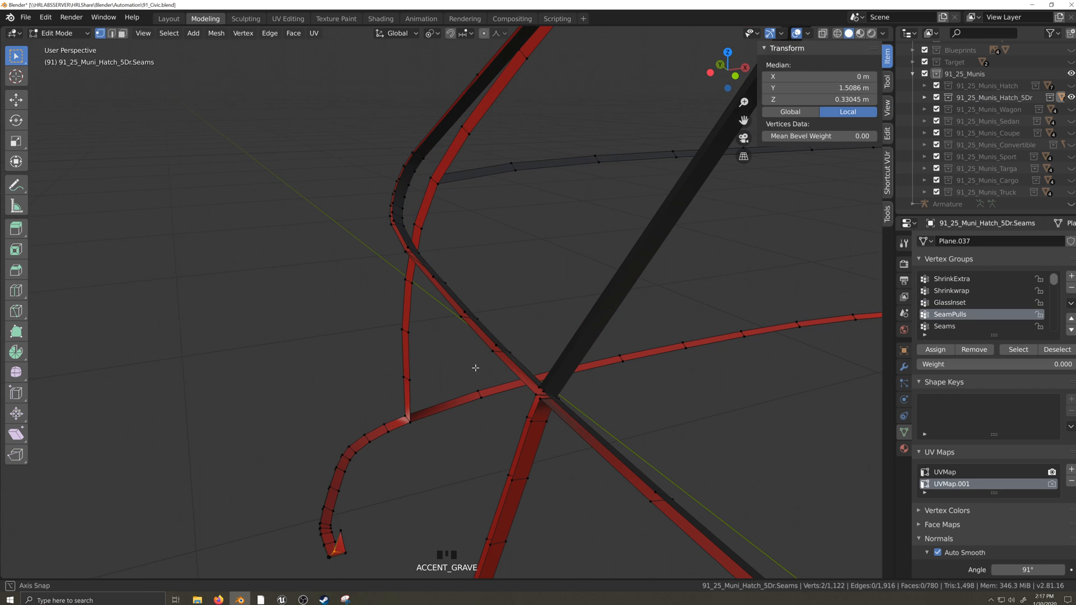
On the 5-door seams, select the three stray vertices at the rear seam junction with X-ray on and run MirrorAndCollapse.
{"action": "scroll", "coordinate": [541, 408], "scroll_direction": "up", "scroll_amount": 3}
{"action": "key", "text": "shift+grave"}
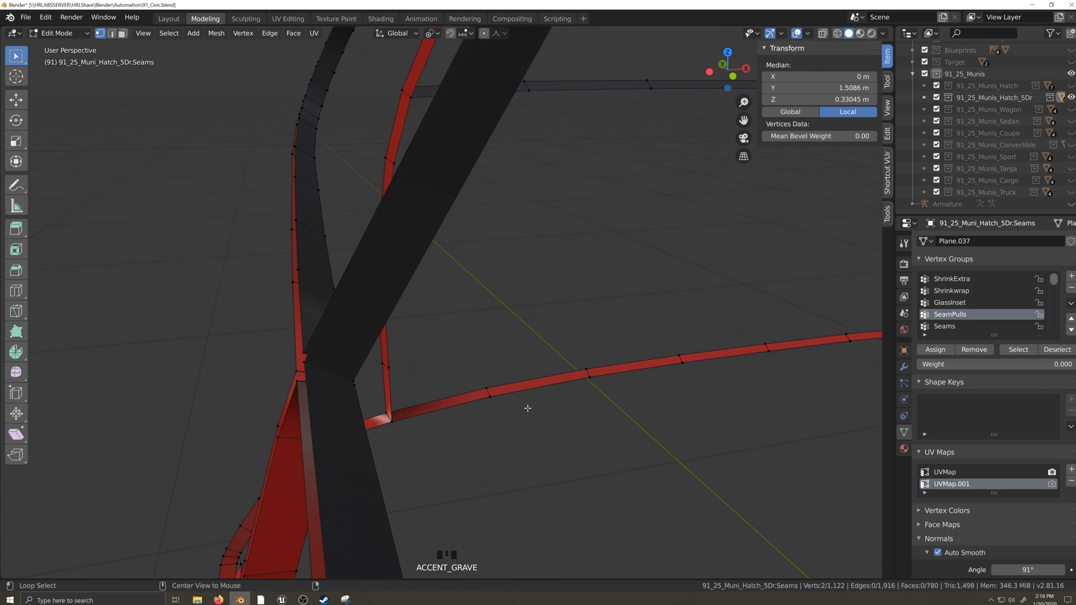
{"action": "key", "text": "alt+z"}
{"action": "left_click", "coordinate": [432, 305], "text": "shift"}
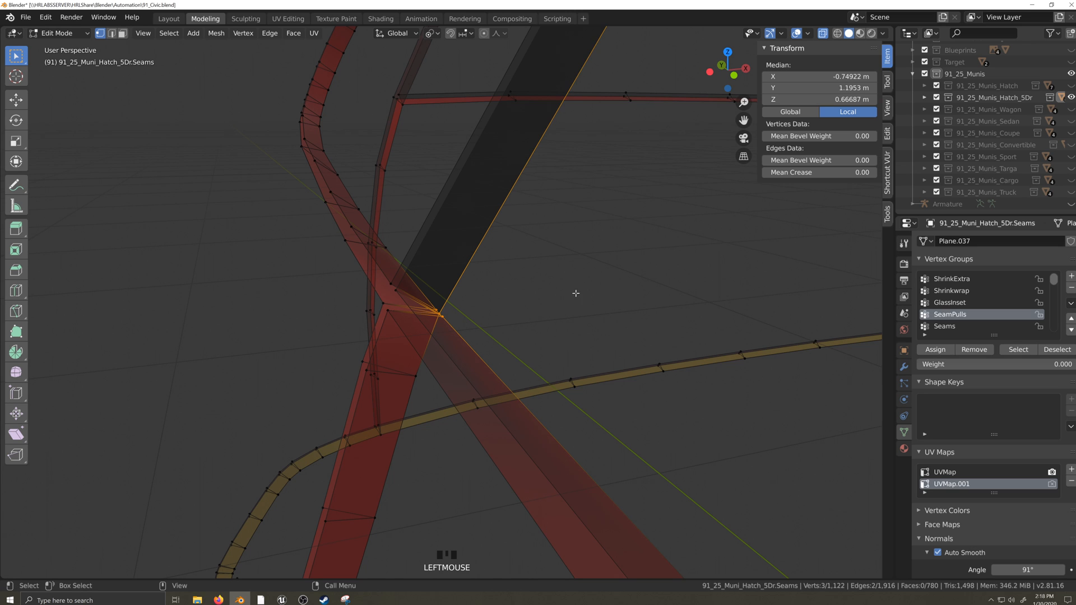
{"action": "right_click", "coordinate": [572, 285]}
{"action": "left_click", "coordinate": [576, 414]}
{"action": "left_click", "coordinate": [595, 308]}
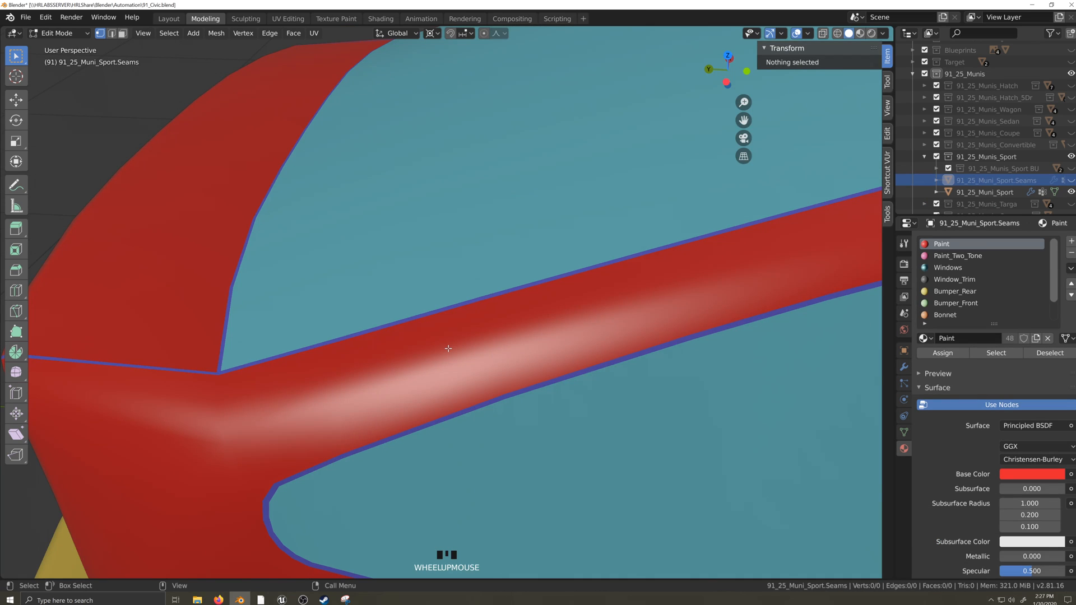
Switch from editing the sport seams to editing the 91_25_Muni_Sport body at the rear window's upper corner.
{"action": "scroll", "coordinate": [449, 349], "scroll_direction": "down", "scroll_amount": 3}
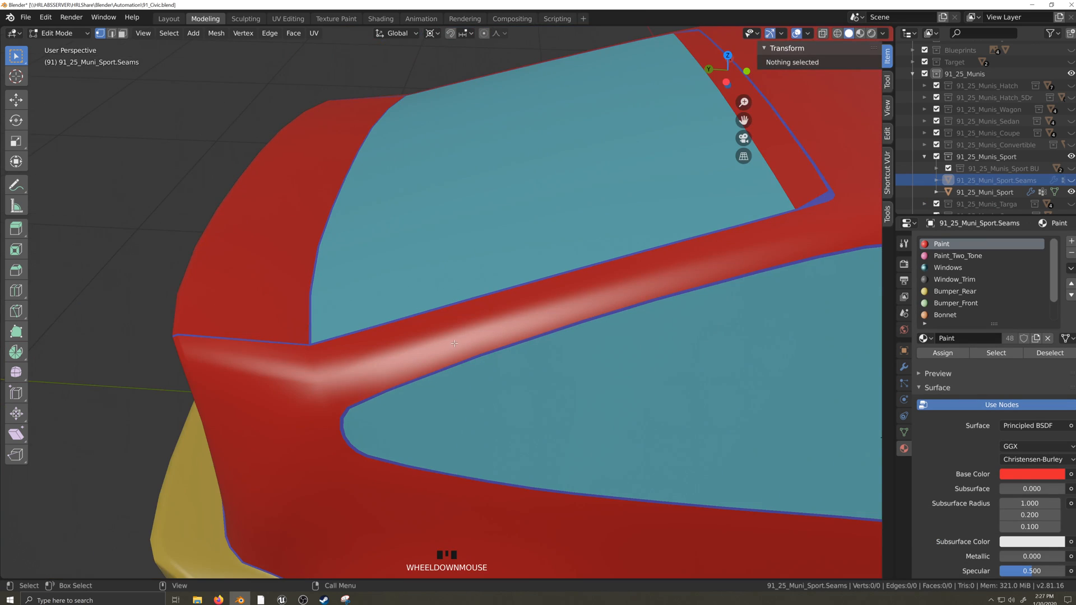
{"action": "key", "text": "shift+grave"}
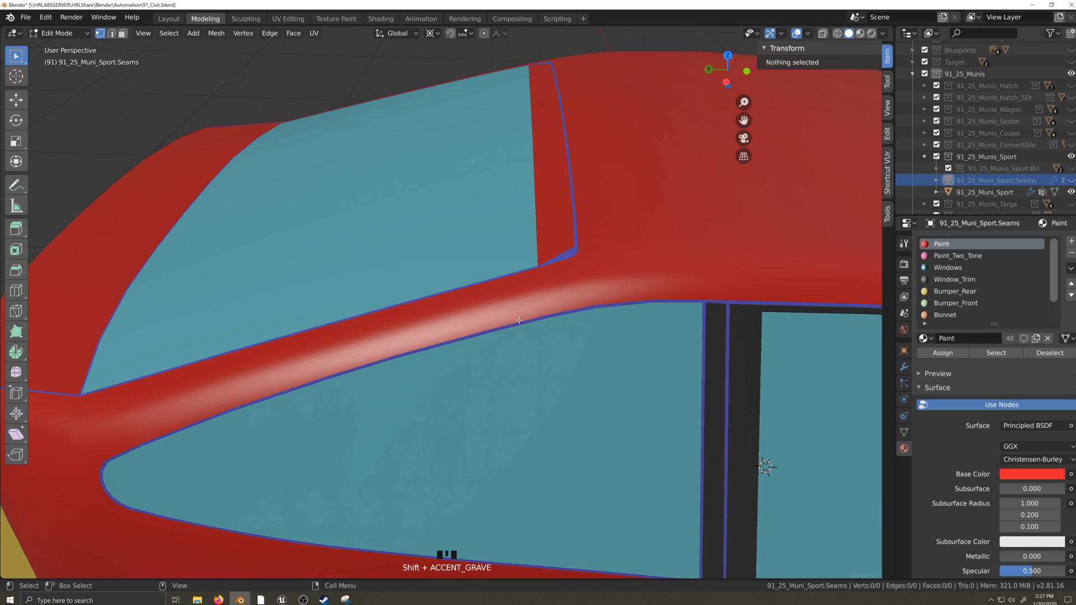
{"action": "key", "text": "Tab"}
{"action": "left_click", "coordinate": [604, 296]}
{"action": "key", "text": "Tab"}
{"action": "scroll", "coordinate": [604, 295], "scroll_direction": "up", "scroll_amount": 3}
{"action": "key", "text": "shift+grave"}
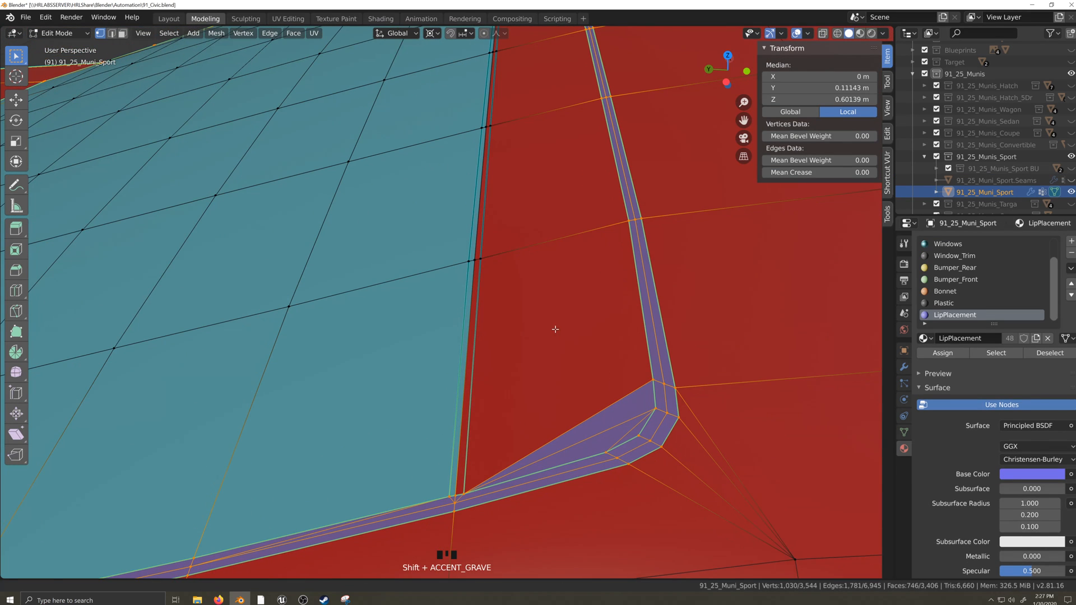
Assign the Paint material to the stray LipPlacement triangles at the rear window's upper corner, including their X-mirrored counterparts.
{"action": "key", "text": "3"}
{"action": "left_click", "coordinate": [632, 436]}
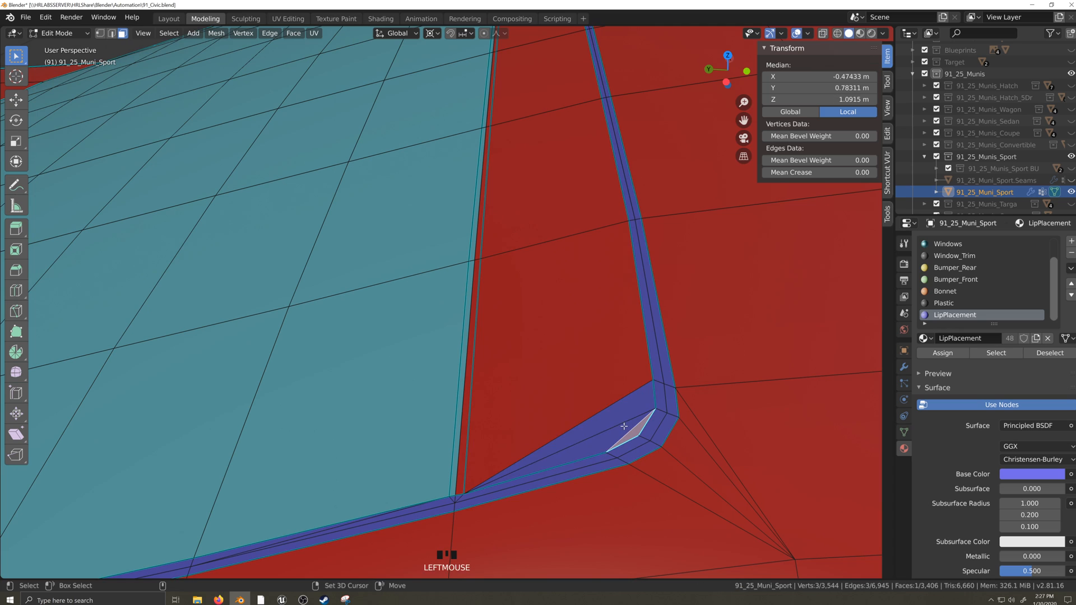
{"action": "left_click", "coordinate": [624, 408], "text": "shift"}
{"action": "key", "text": "ctrl+shift+m"}
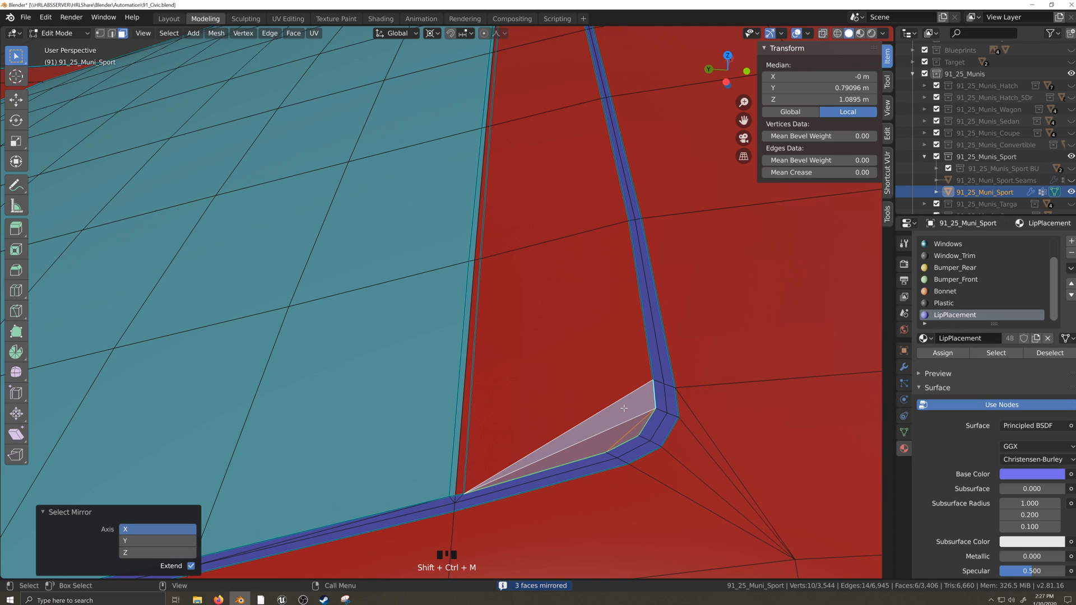
{"action": "right_click", "coordinate": [624, 408]}
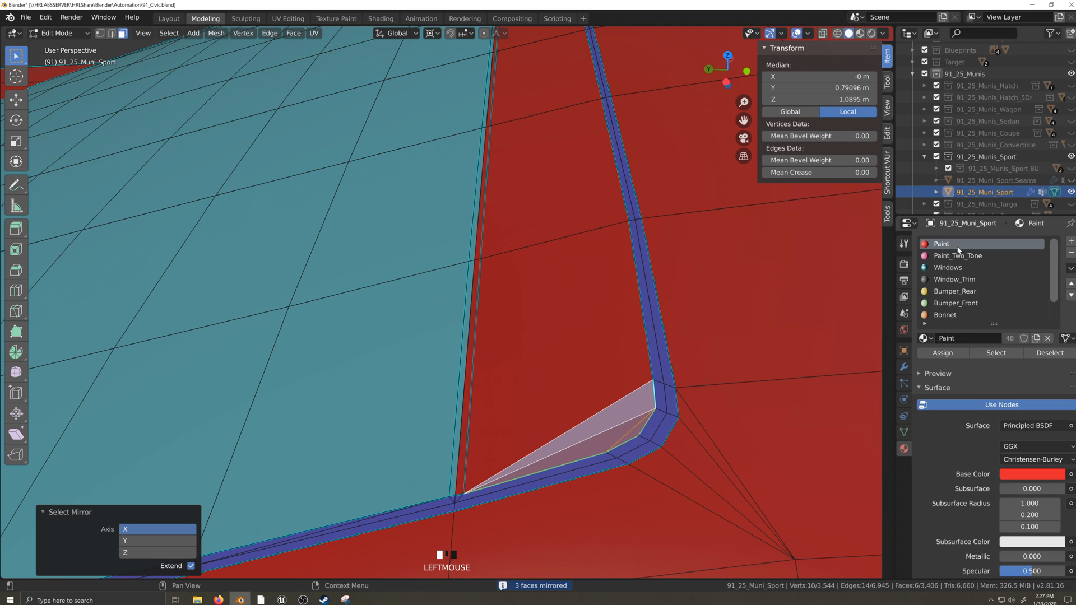
{"action": "left_click", "coordinate": [959, 355]}
{"action": "scroll", "coordinate": [668, 365], "scroll_direction": "down", "scroll_amount": 5}
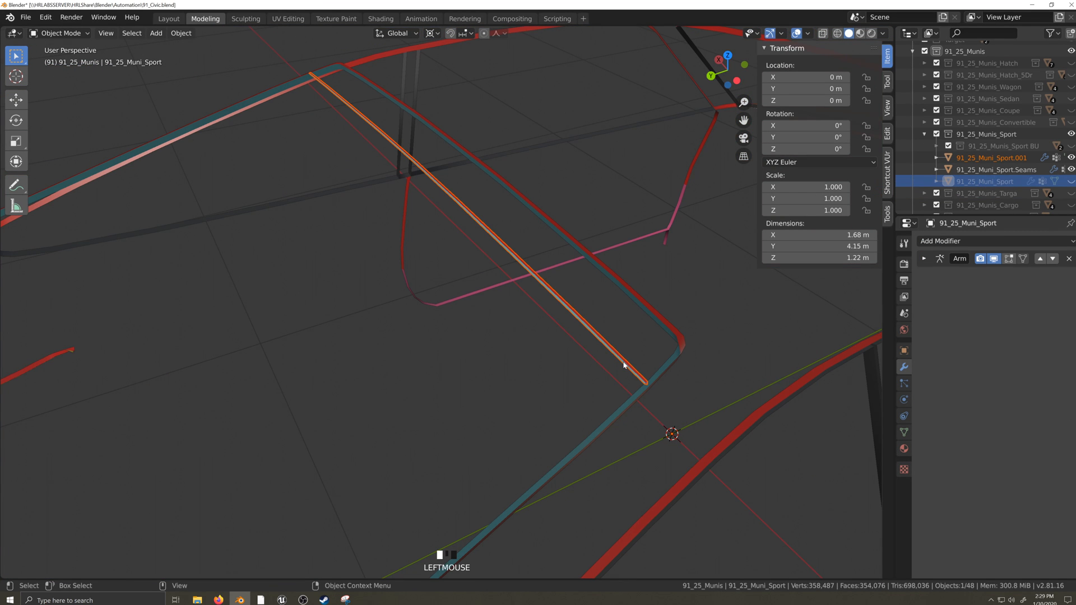
Join the separated 91_25_Muni_Sport.001 strip into 91_25_Muni_Sport.Seams and enter Edit Mode.
{"action": "left_click", "coordinate": [624, 364]}
{"action": "left_click", "coordinate": [670, 369], "text": "shift"}
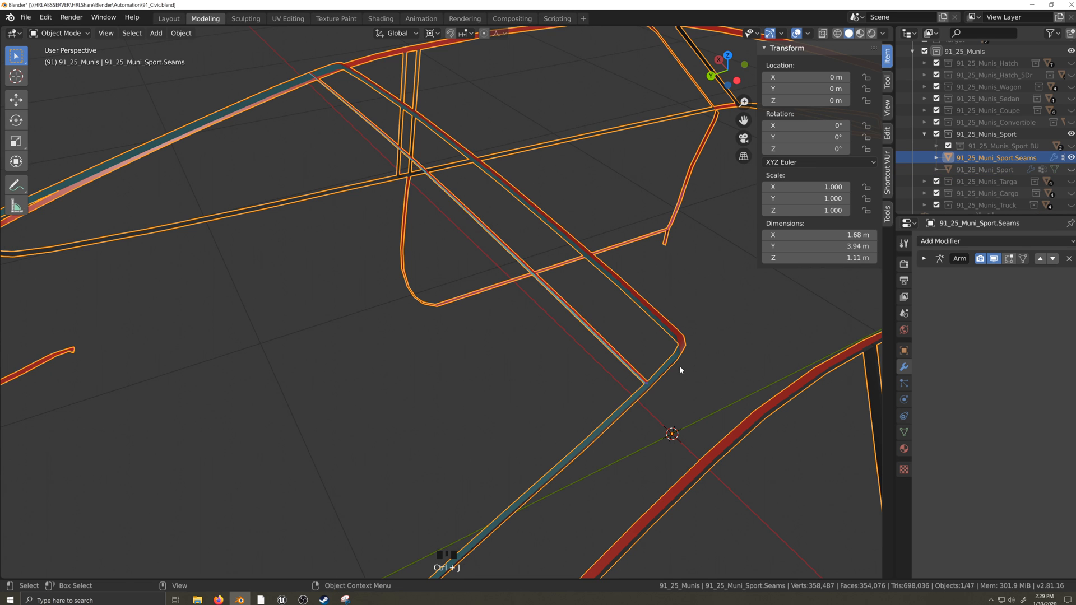
{"action": "key", "text": "Tab"}
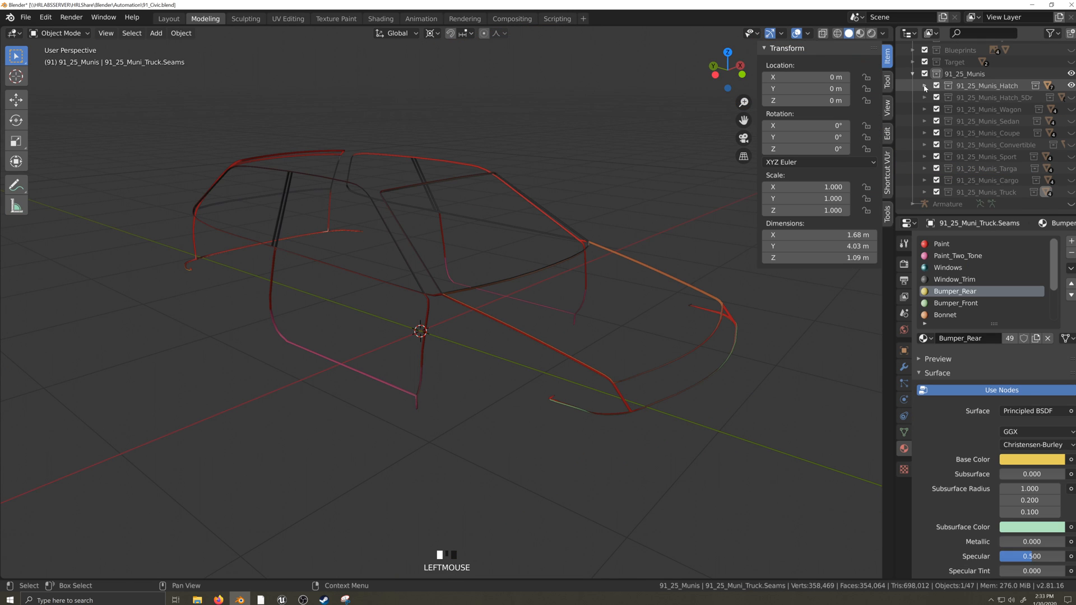
Duplicate 91_25_Muni_Hatch.Seams in place and move the copy into the 91_25_Munis_Hatch BU collection.
{"action": "left_click", "coordinate": [924, 87]}
{"action": "scroll", "coordinate": [489, 421], "scroll_direction": "down", "scroll_amount": 1}
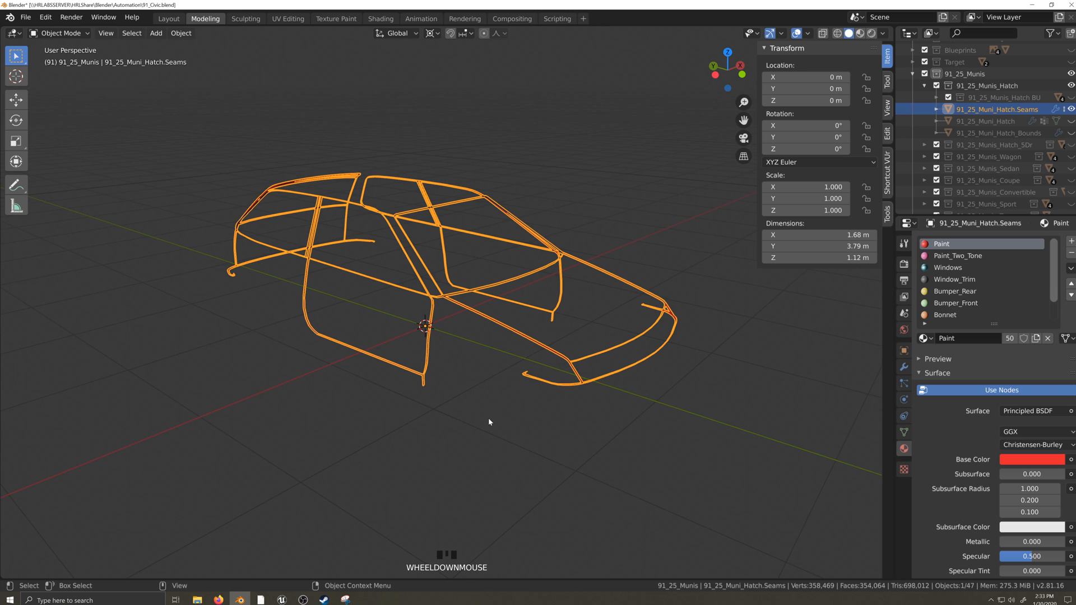
{"action": "key", "text": "shift+d"}
{"action": "right_click", "coordinate": [543, 457]}
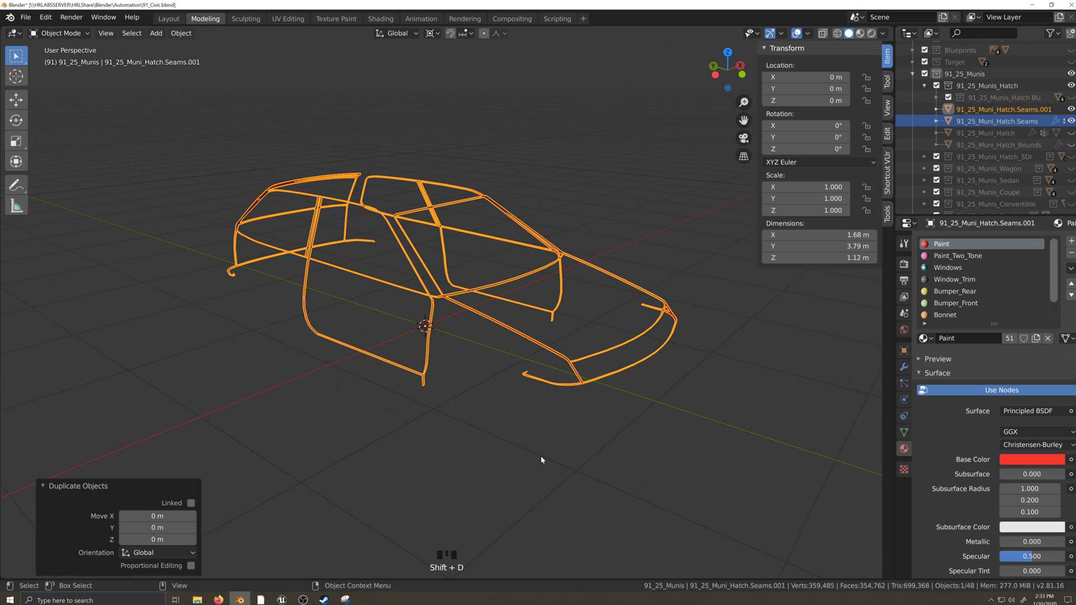
{"action": "left_click_drag", "start_coordinate": [948, 110], "coordinate": [959, 100]}
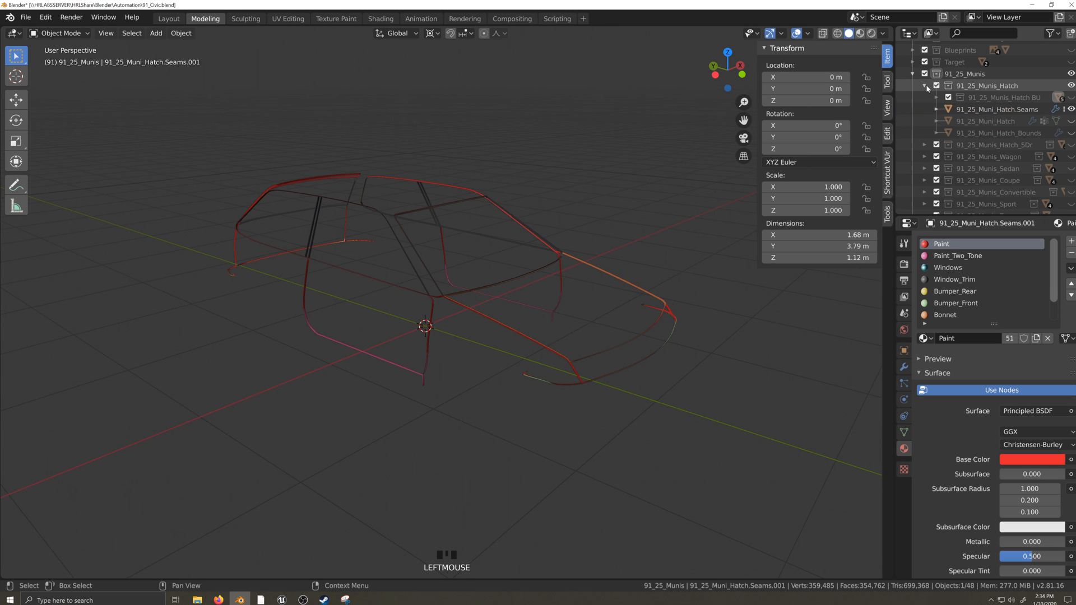
Unhide the 91_25_Muni_Hatch body, join the hatch seams into it, and hide the finished hatch collection.
{"action": "left_click", "coordinate": [1070, 121]}
{"action": "left_click", "coordinate": [1003, 109]}
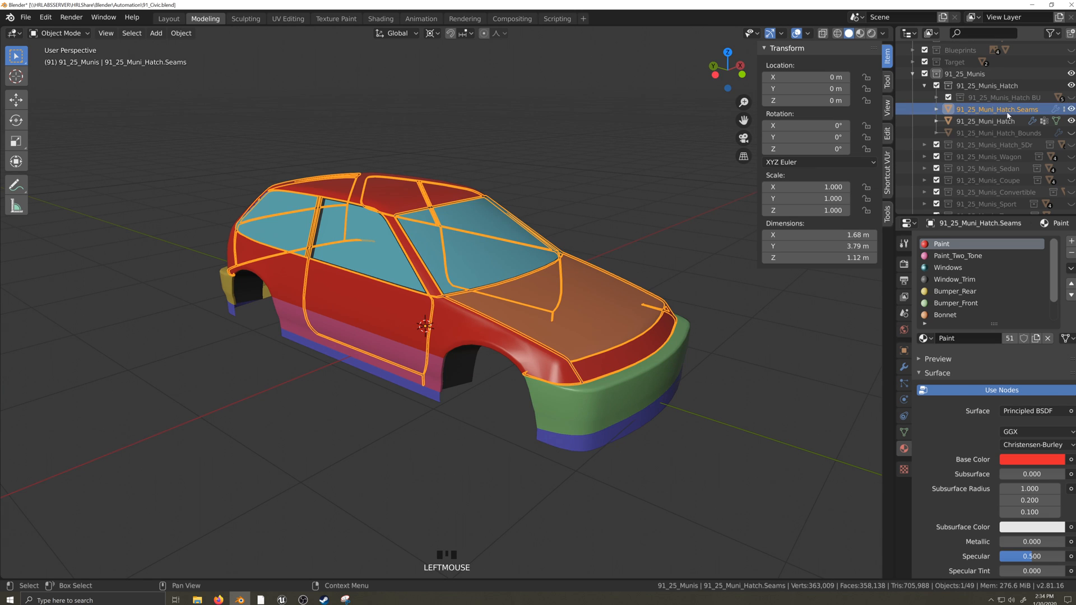
{"action": "left_click", "coordinate": [582, 436], "text": "shift"}
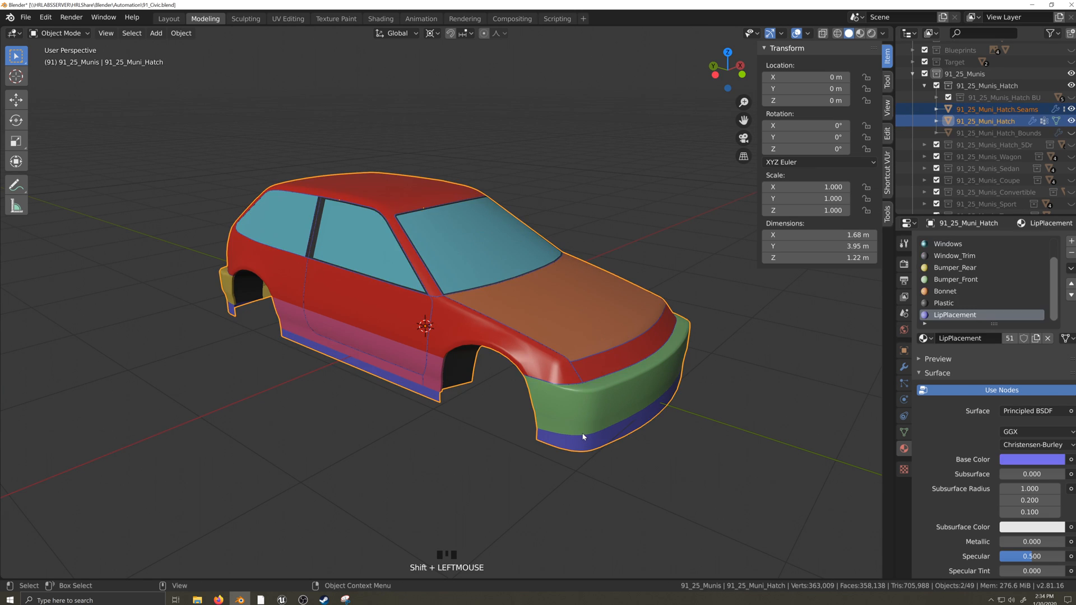
{"action": "key", "text": "ctrl+j"}
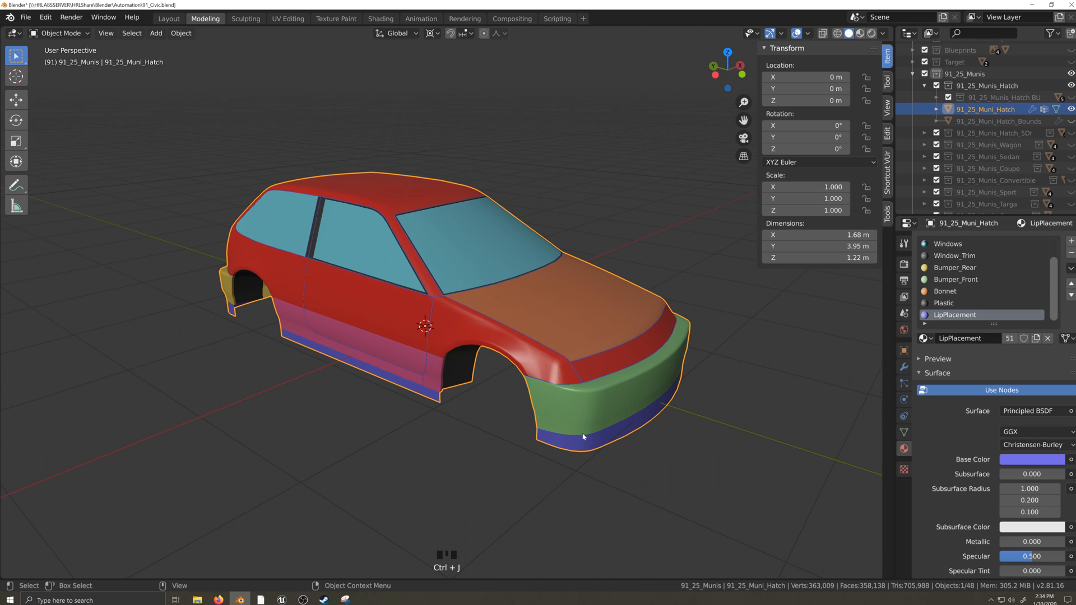
{"action": "left_click", "coordinate": [925, 85]}
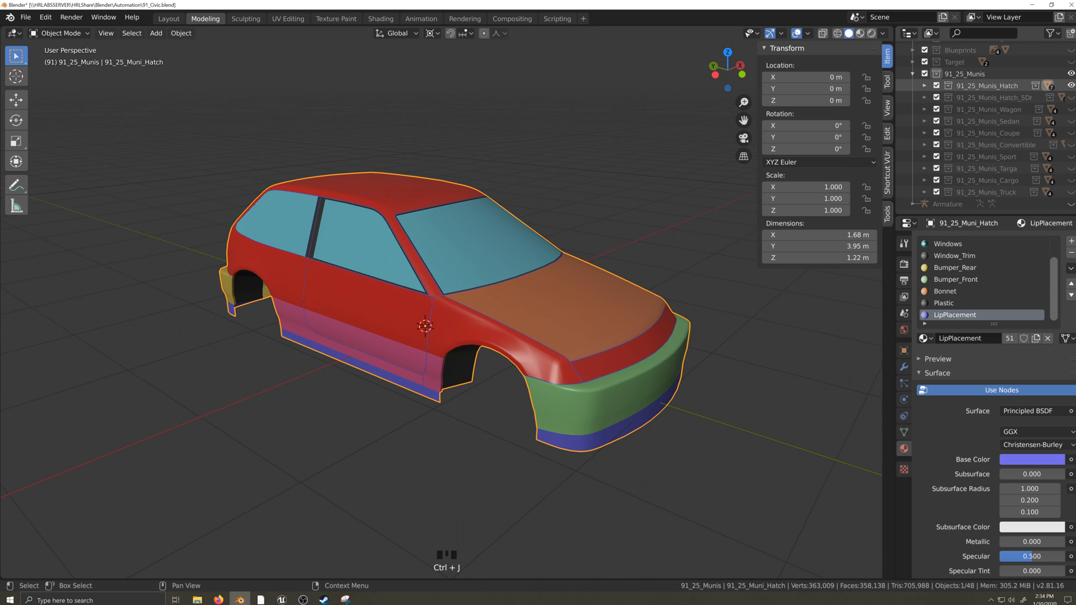
{"action": "left_click", "coordinate": [1071, 87]}
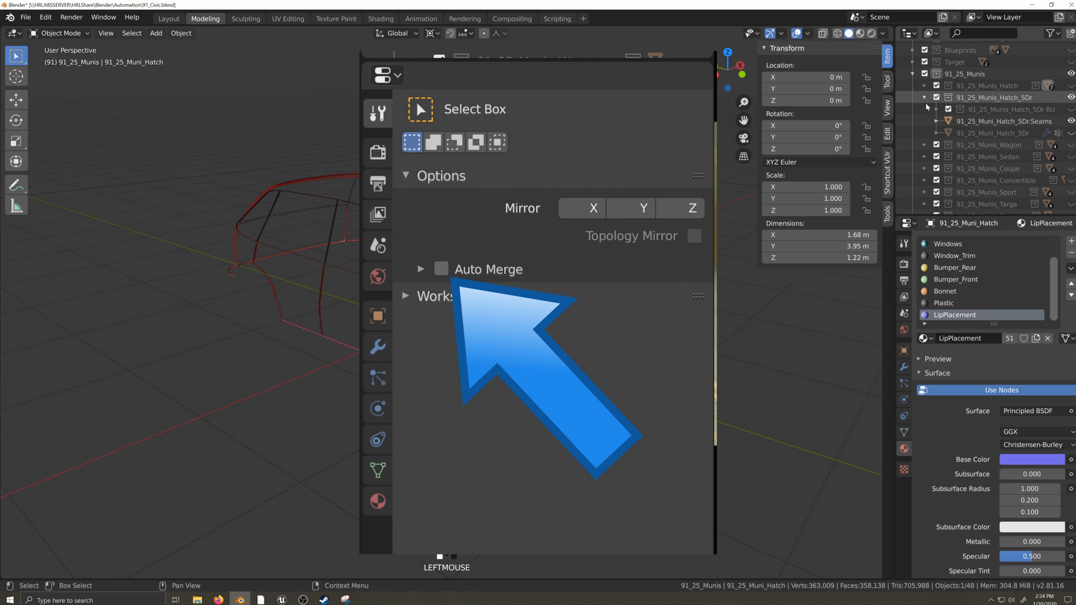
Duplicate 91_25_Muni_Hatch_5Dr.Seams in place and move the copy into the 91_25_Munis_Hatch_5Dr BU collection.
{"action": "left_click", "coordinate": [945, 123]}
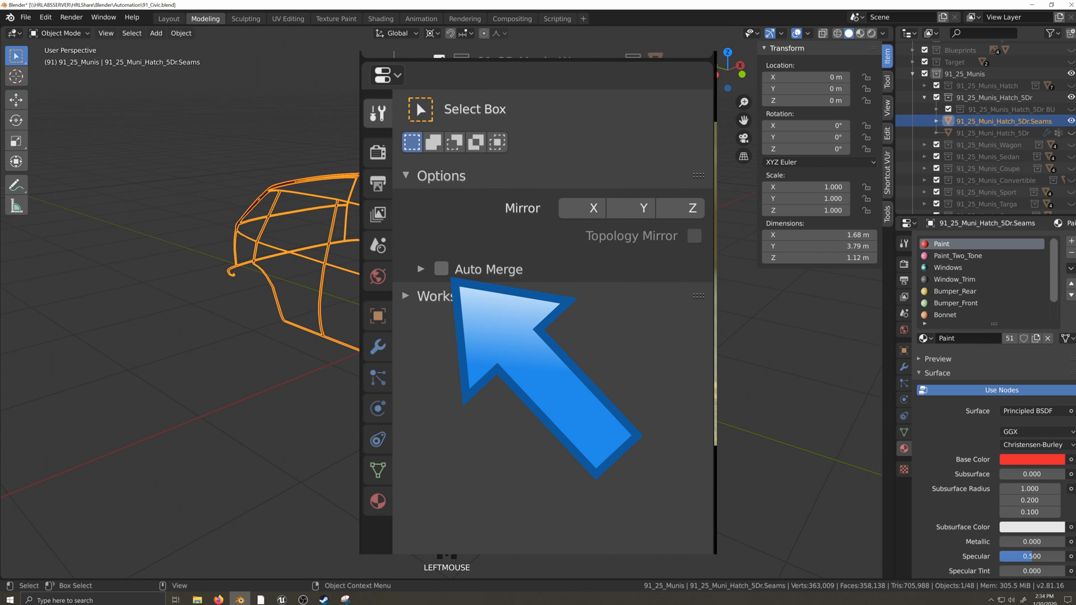
{"action": "key", "text": "shift+d"}
{"action": "right_click", "coordinate": [620, 439]}
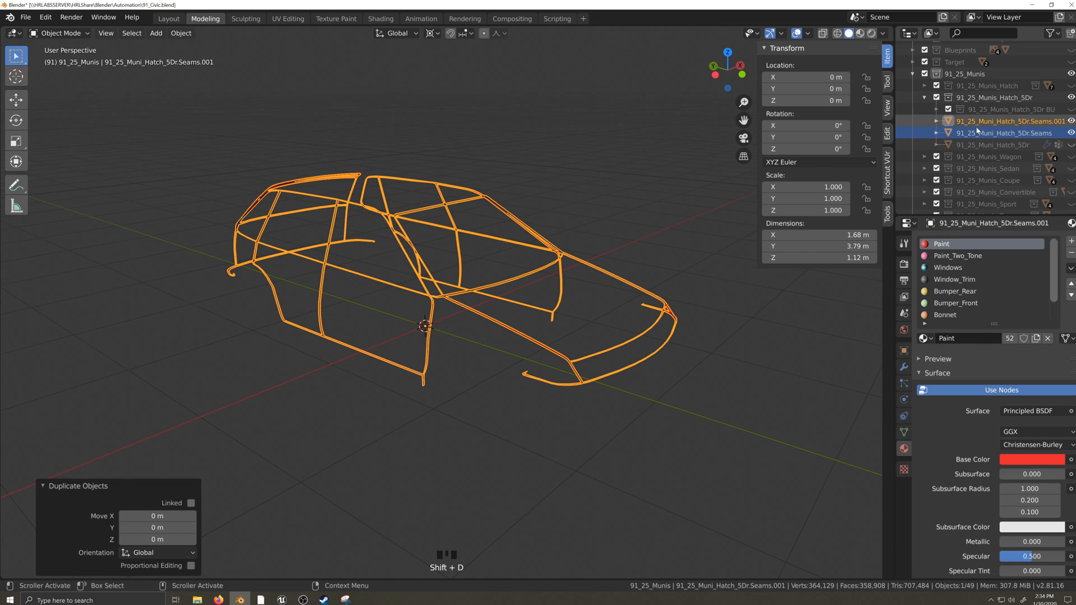
{"action": "left_click_drag", "start_coordinate": [947, 121], "coordinate": [965, 110]}
Unhide the 91_25_Muni_Hatch_5Dr body, join the 5-door seams into it, and hide the finished 5-door collection.
{"action": "left_click", "coordinate": [1071, 133]}
{"action": "left_click", "coordinate": [964, 122]}
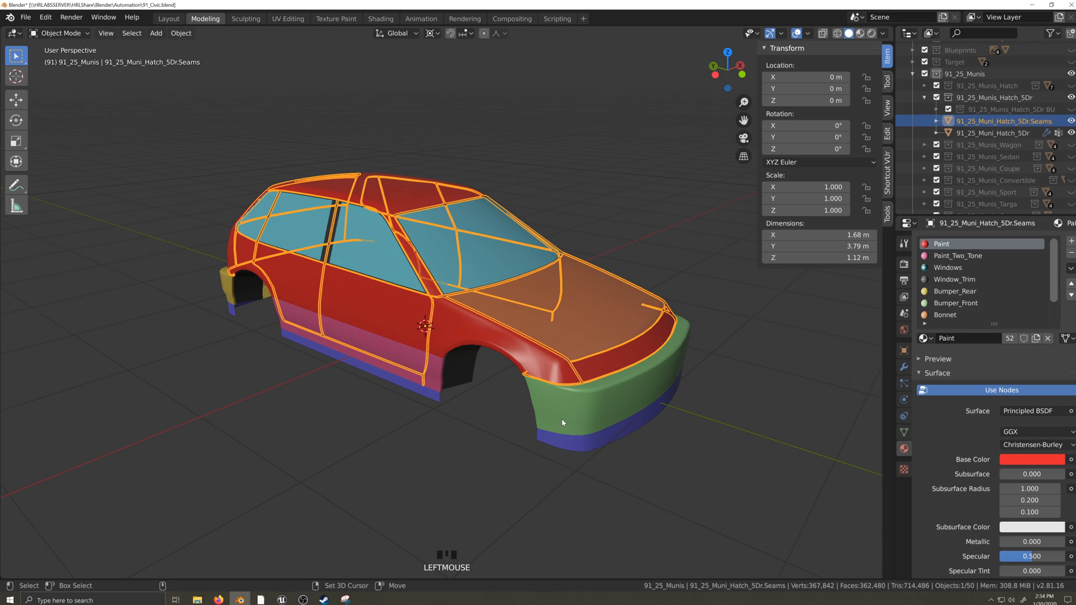
{"action": "left_click", "coordinate": [562, 423], "text": "shift"}
{"action": "key", "text": "ctrl+j"}
{"action": "left_click", "coordinate": [924, 97]}
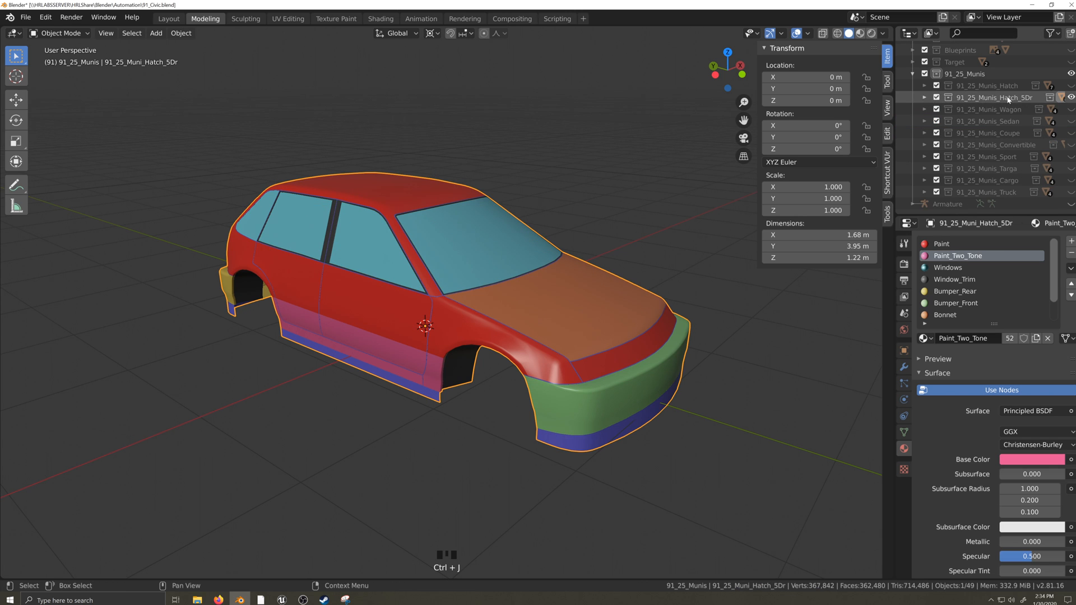
{"action": "left_click", "coordinate": [1071, 97]}
Show the wagon collection, duplicate 91_25_Muni_Wagon.Seams in place, and move the copy into the 91_25_Munis_Wagon BU collection.
{"action": "left_click", "coordinate": [1070, 109]}
{"action": "left_click", "coordinate": [924, 109]}
{"action": "left_click", "coordinate": [956, 135]}
{"action": "key", "text": "shift+d"}
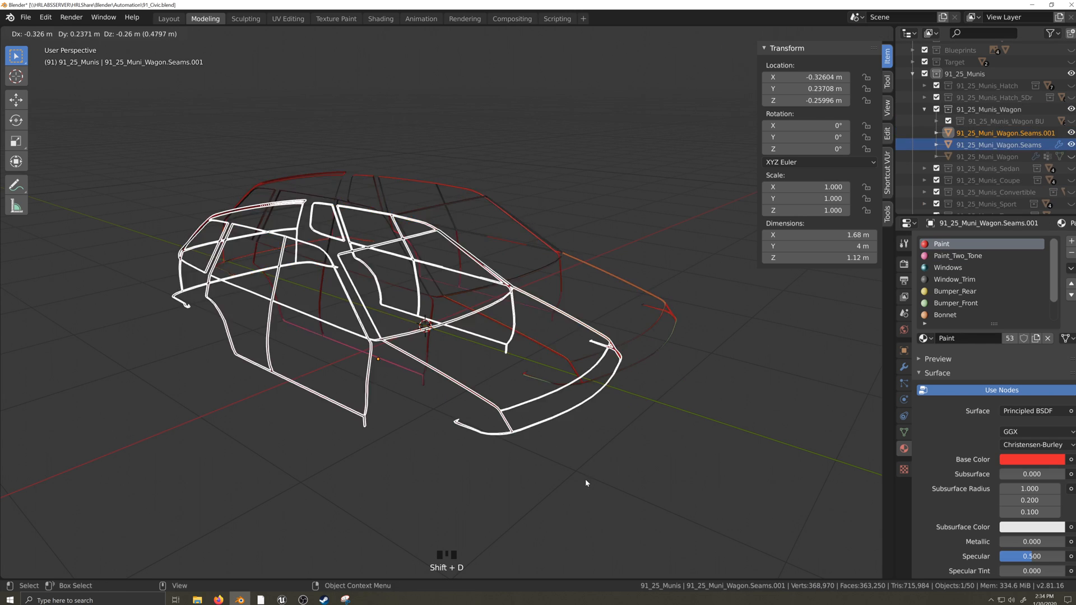
{"action": "right_click", "coordinate": [586, 482]}
{"action": "left_click_drag", "start_coordinate": [948, 134], "coordinate": [965, 122]}
Unhide the 91_25_Muni_Wagon body, join the wagon seams into it, and hide the finished wagon collection.
{"action": "left_click", "coordinate": [1043, 145]}
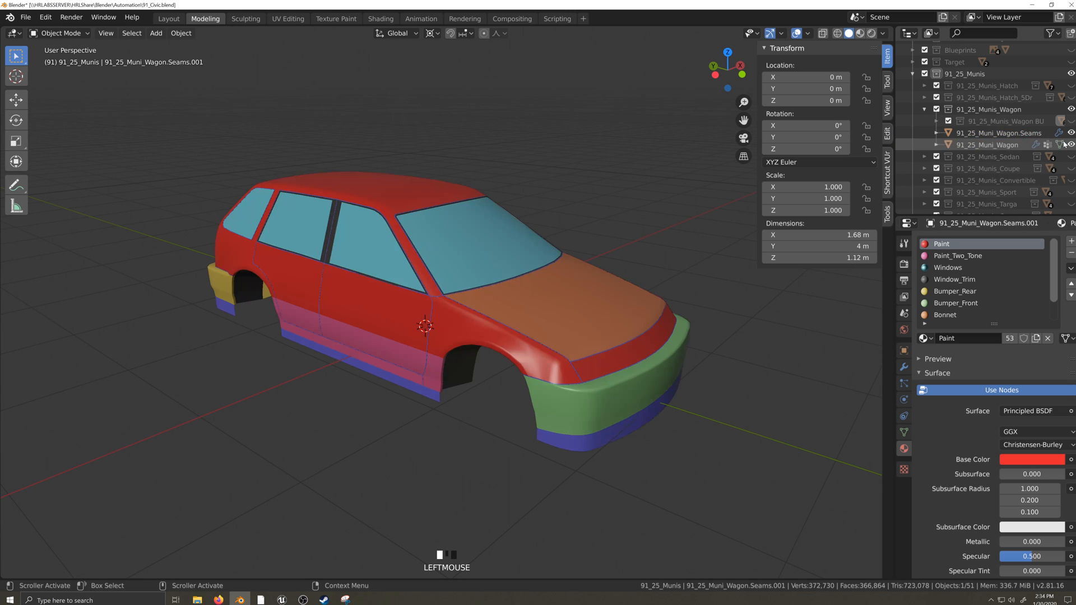
{"action": "left_click", "coordinate": [999, 133]}
{"action": "left_click", "coordinate": [558, 434], "text": "shift"}
{"action": "key", "text": "ctrl+j"}
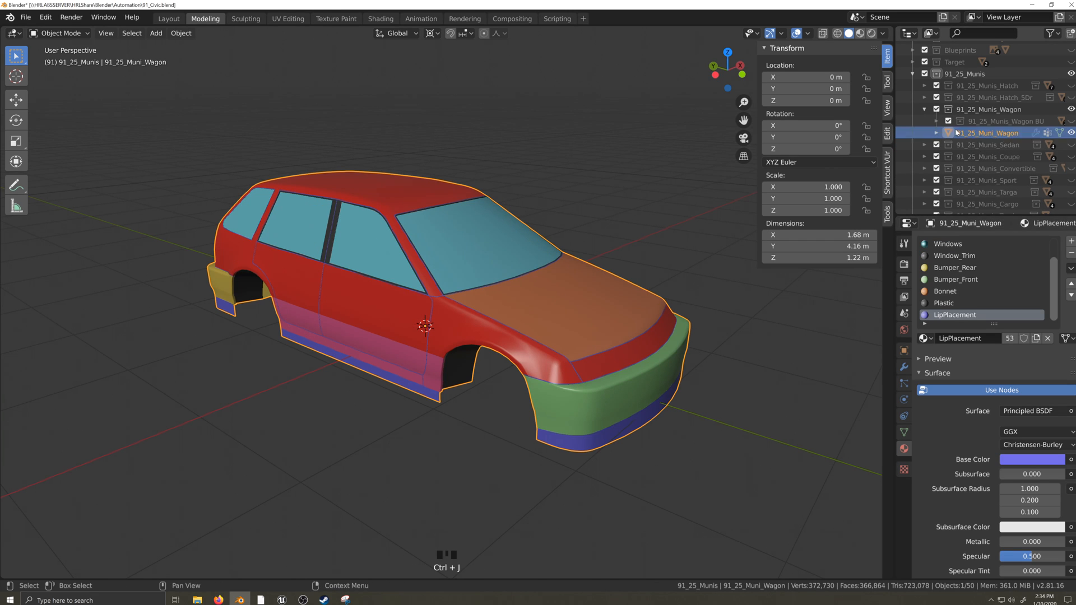
{"action": "left_click", "coordinate": [924, 109]}
{"action": "left_click", "coordinate": [1070, 109]}
Duplicate 91_25_Muni_Sedan.Seams in place and move the copy into the 91_25_Munis_Sedan BU collection.
{"action": "left_click", "coordinate": [924, 121]}
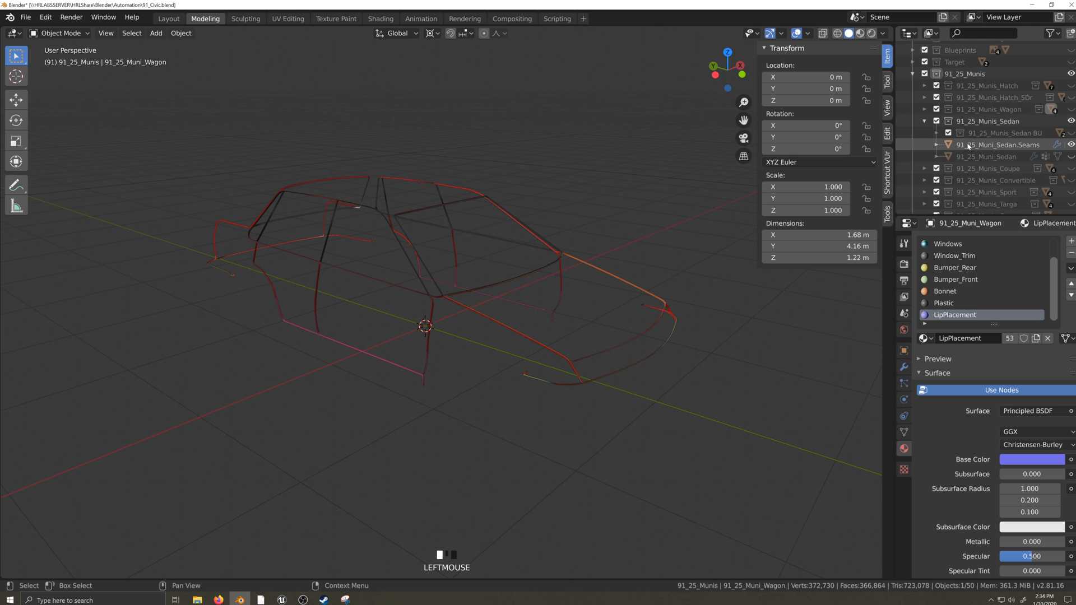
{"action": "left_click", "coordinate": [988, 145]}
{"action": "key", "text": "shift+d"}
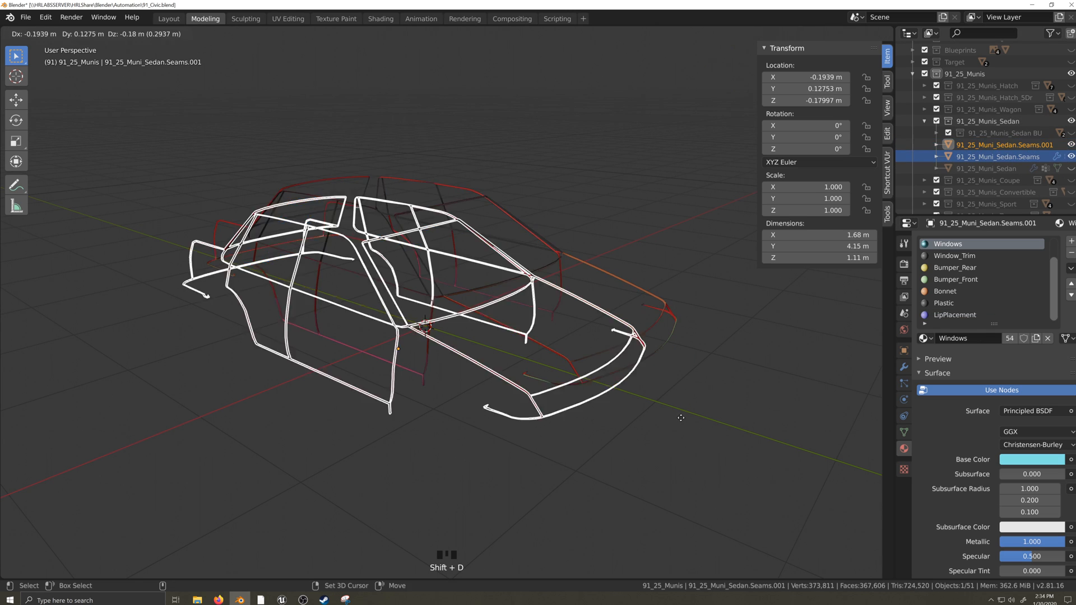
{"action": "right_click", "coordinate": [682, 418]}
{"action": "left_click_drag", "start_coordinate": [948, 144], "coordinate": [962, 133]}
Unhide the 91_25_Muni_Sedan body, join the sedan seams into it, and hide the finished sedan collection.
{"action": "left_click", "coordinate": [1068, 156]}
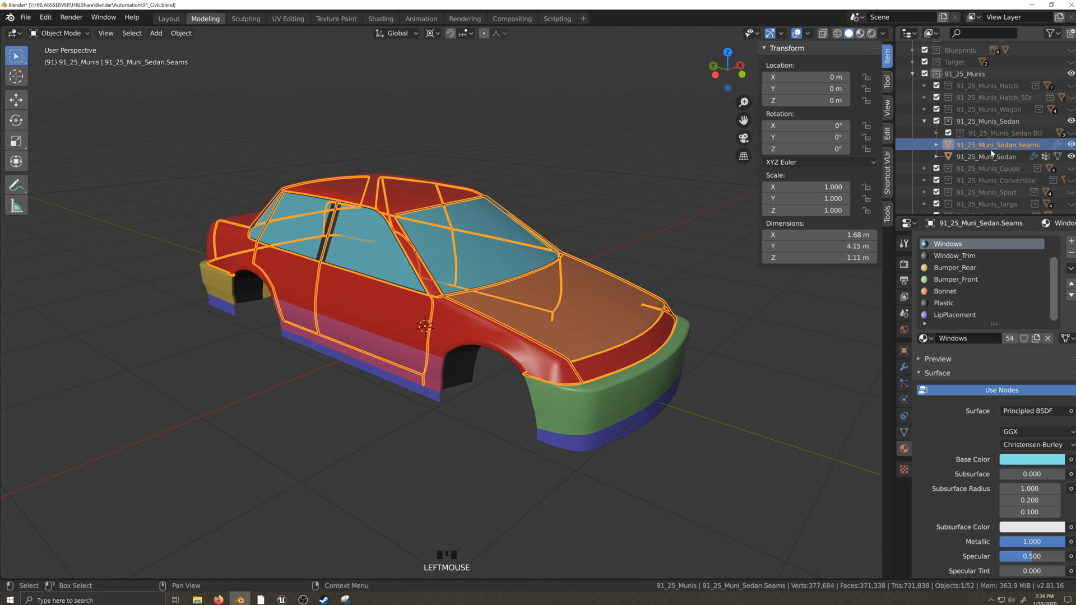
{"action": "left_click", "coordinate": [607, 415], "text": "shift"}
{"action": "key", "text": "ctrl+j"}
{"action": "left_click", "coordinate": [924, 121]}
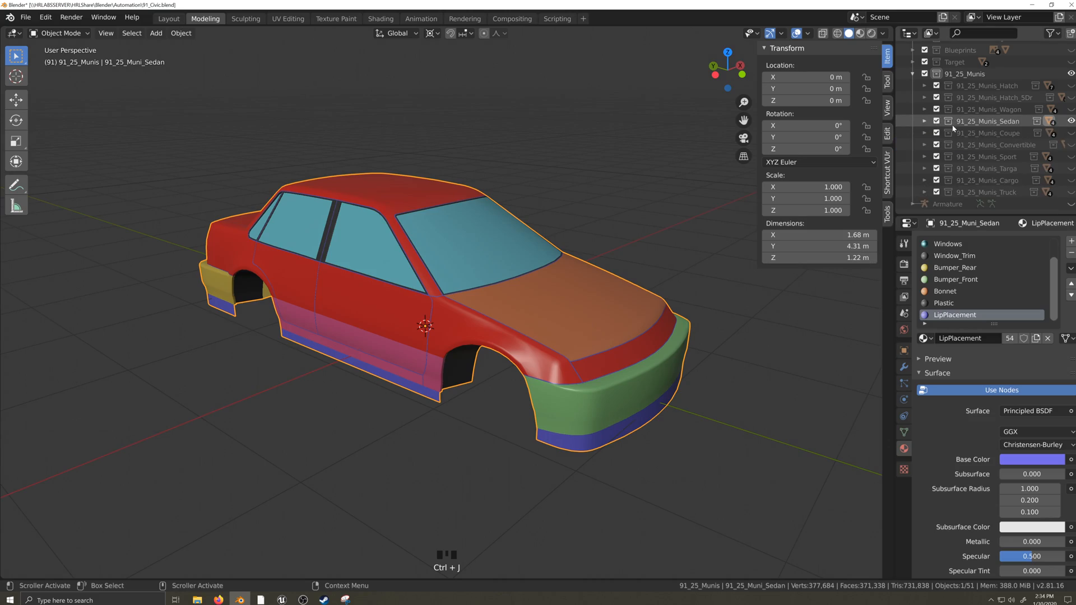
{"action": "left_click", "coordinate": [1070, 121]}
Show the coupe collection with its 91_25_Muni_Coupe body and select 91_25_Muni_Coupe.Seams.
{"action": "left_click", "coordinate": [1070, 133]}
{"action": "left_click", "coordinate": [925, 133]}
{"action": "left_click", "coordinate": [1070, 169]}
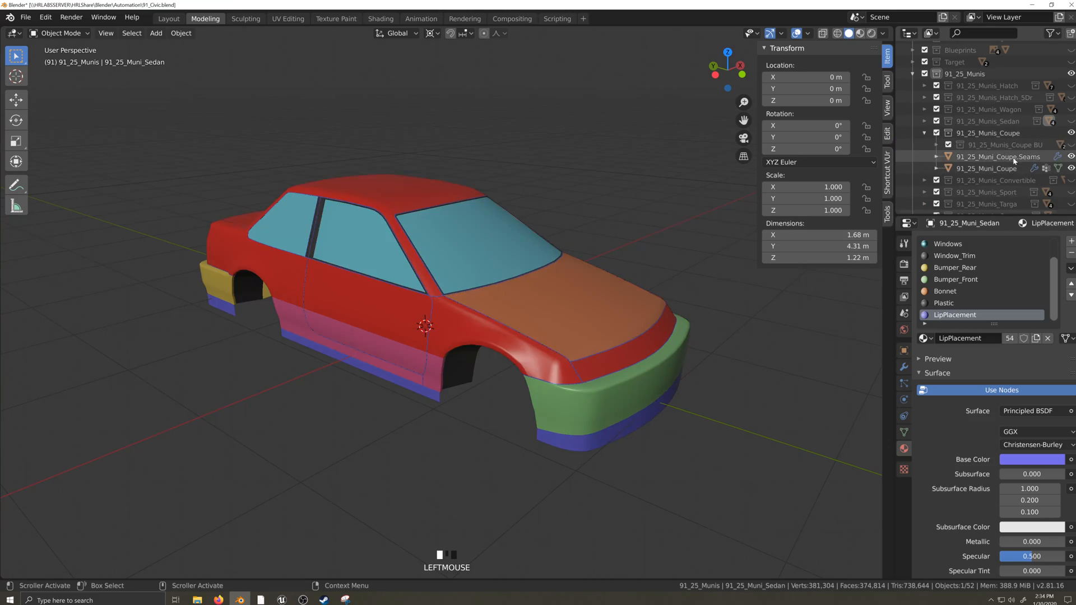
{"action": "left_click", "coordinate": [997, 156]}
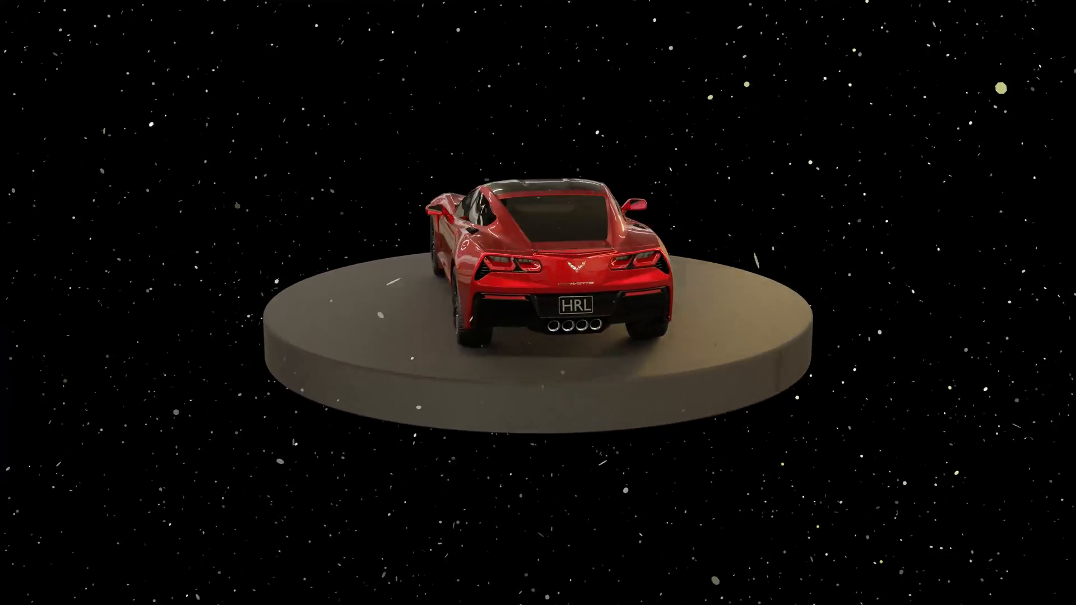